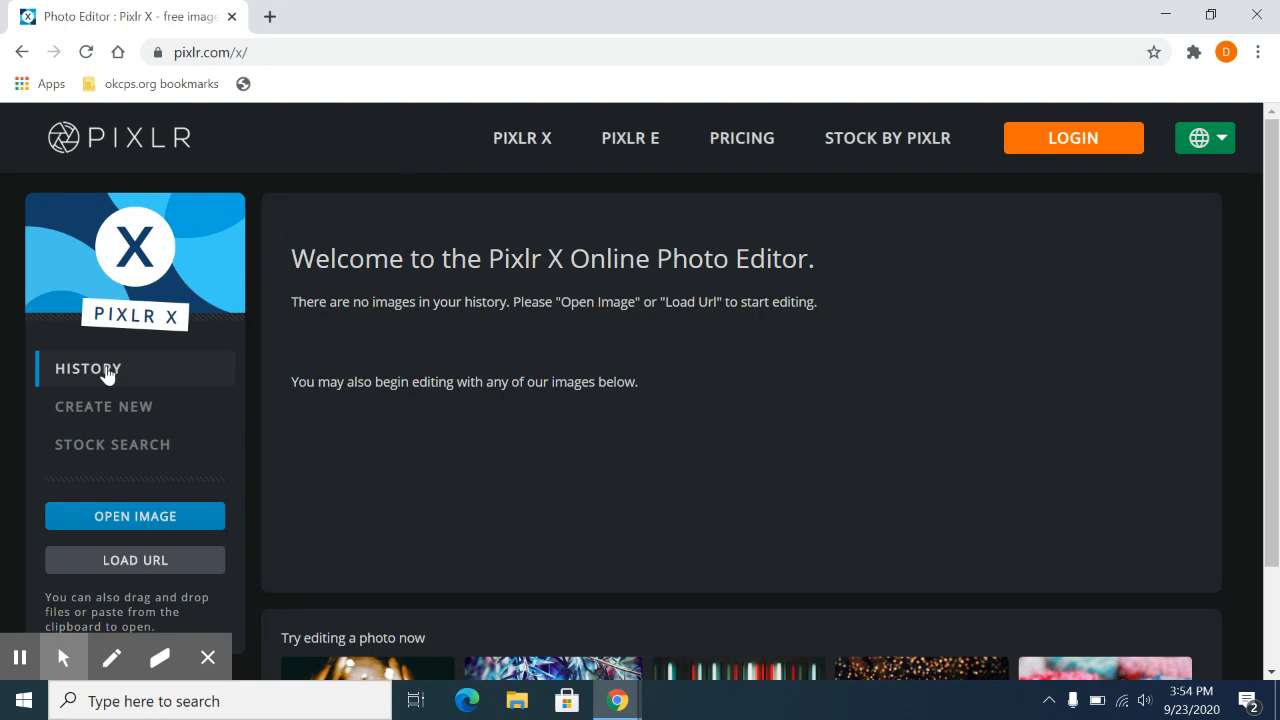
Create a new blank image from the Web 720p preset, 1280 x 720 px.
left_click(140, 410)
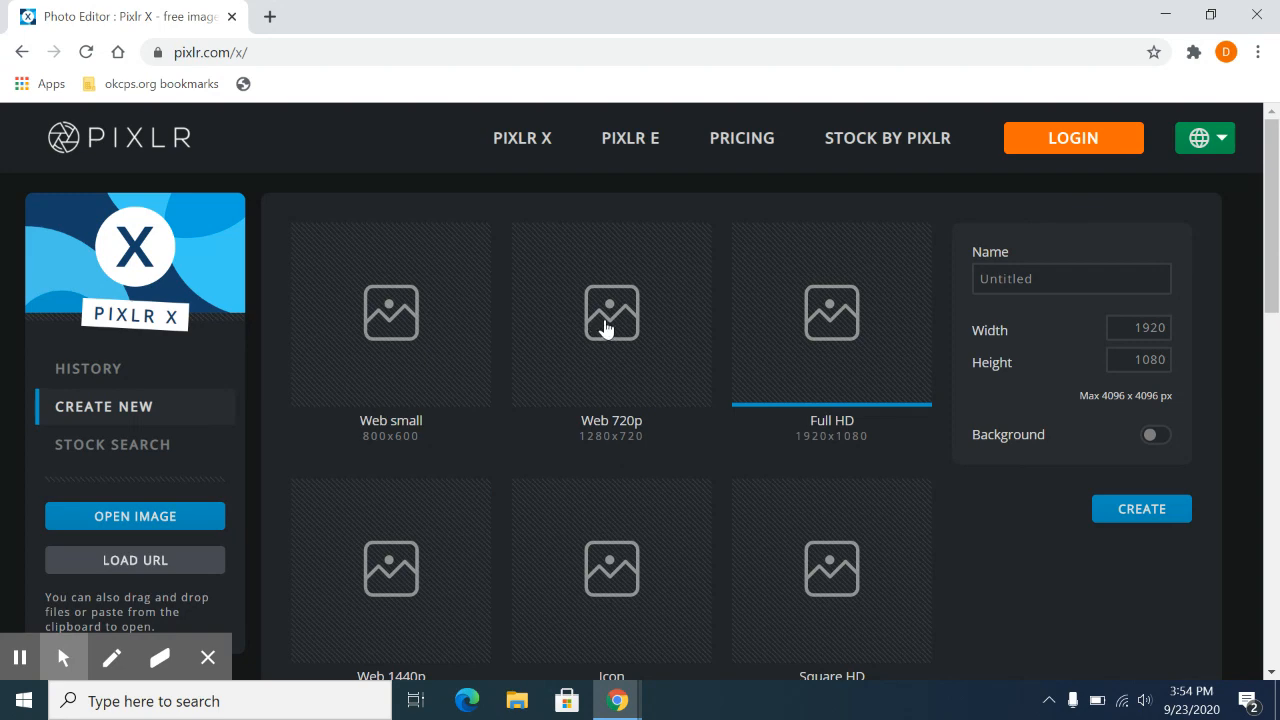
left_click(608, 328)
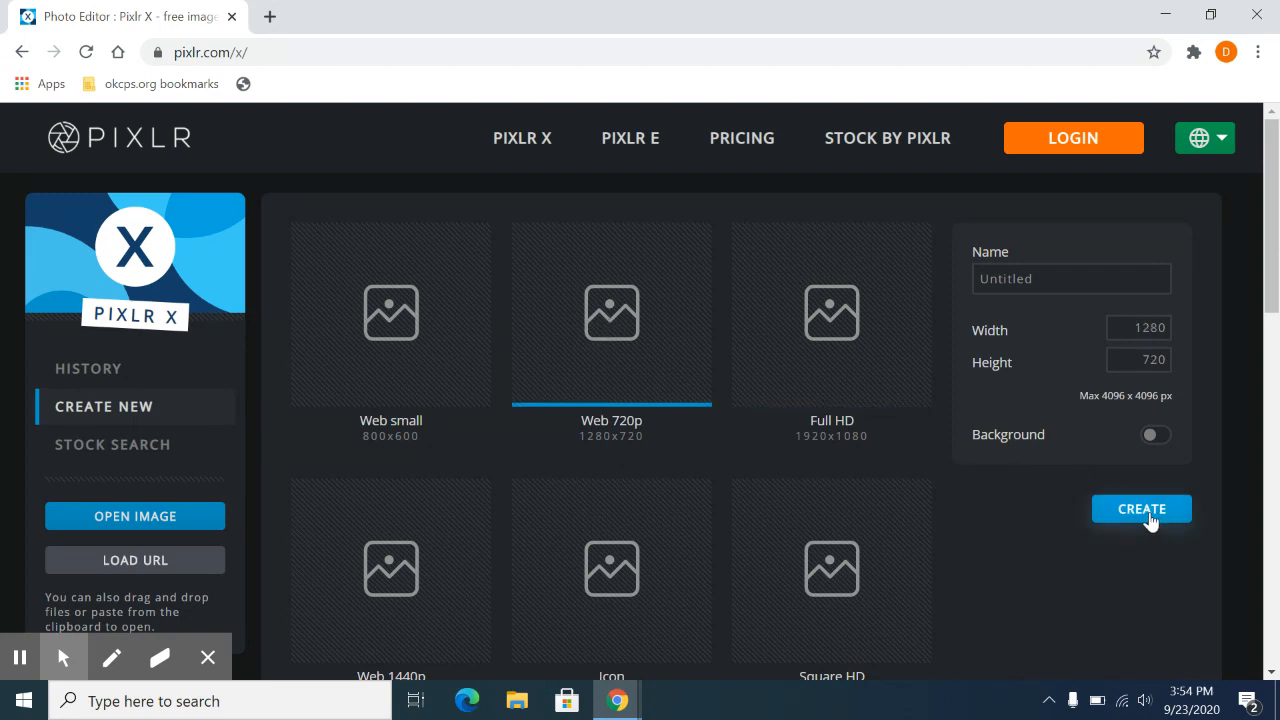
left_click(1142, 510)
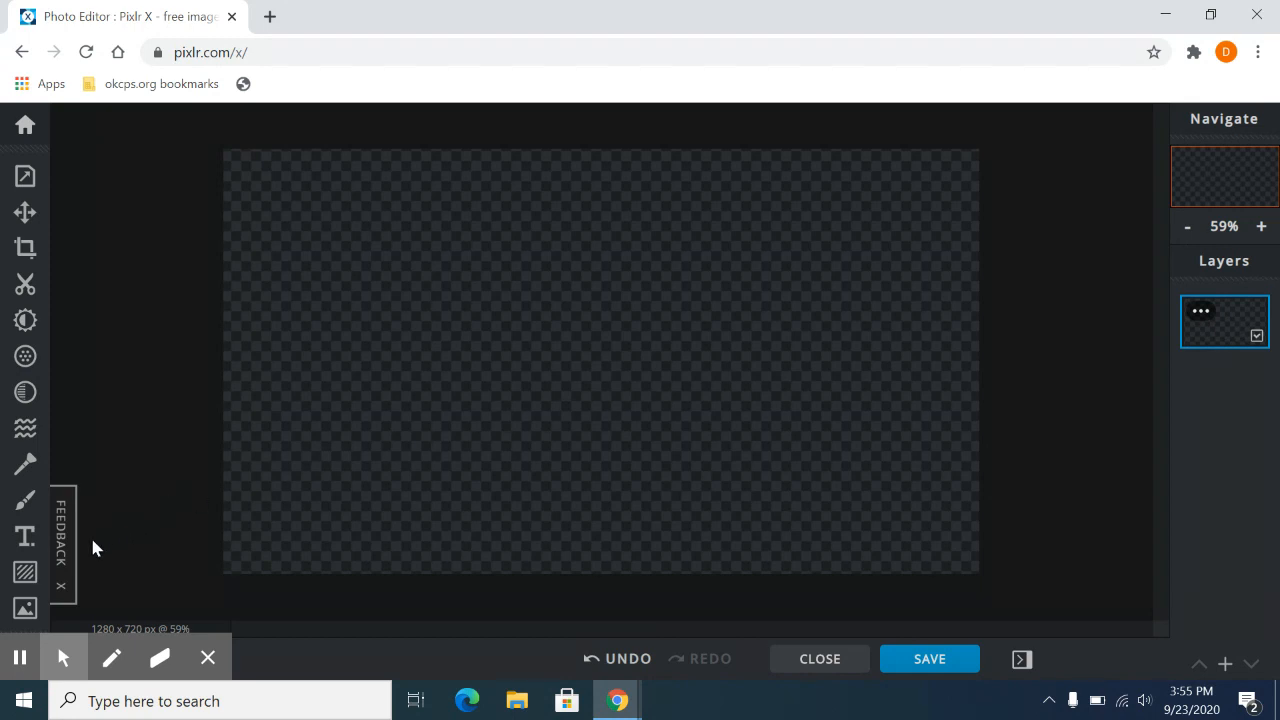
Add the Zenitsu_anime_design image from Downloads as a layer in the current document and dismiss the advertisement.
left_click(27, 612)
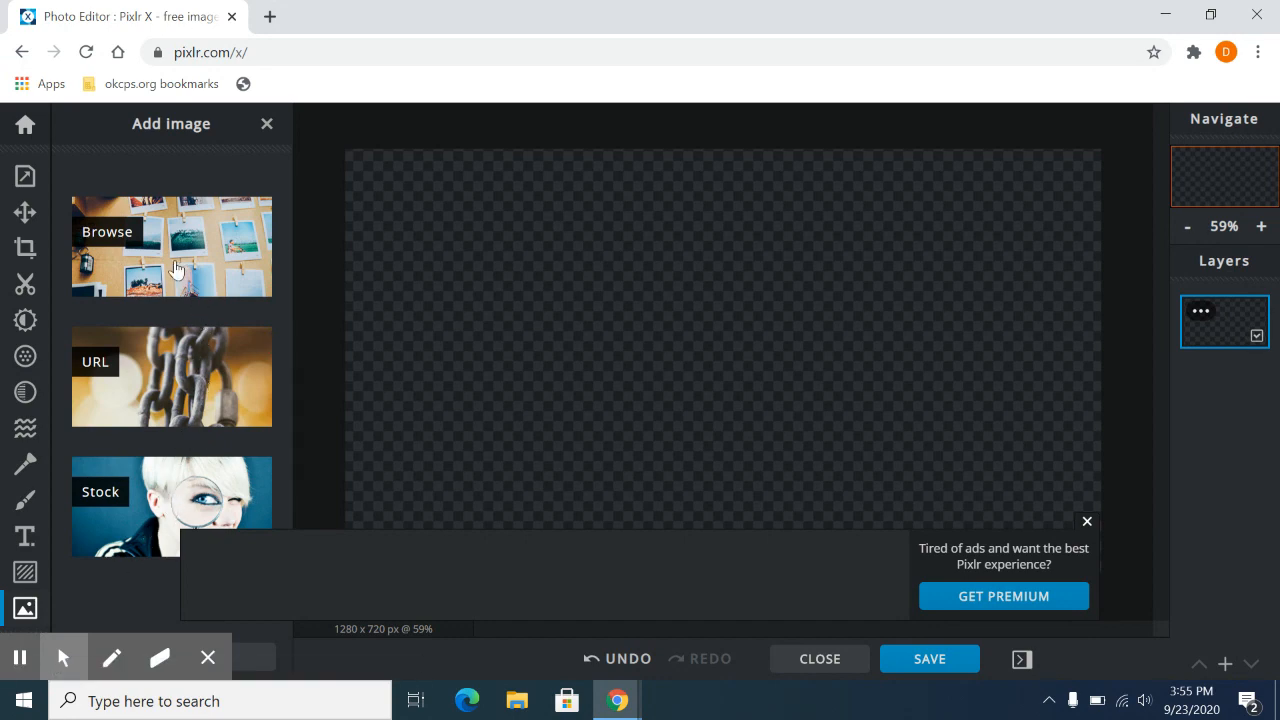
left_click(178, 242)
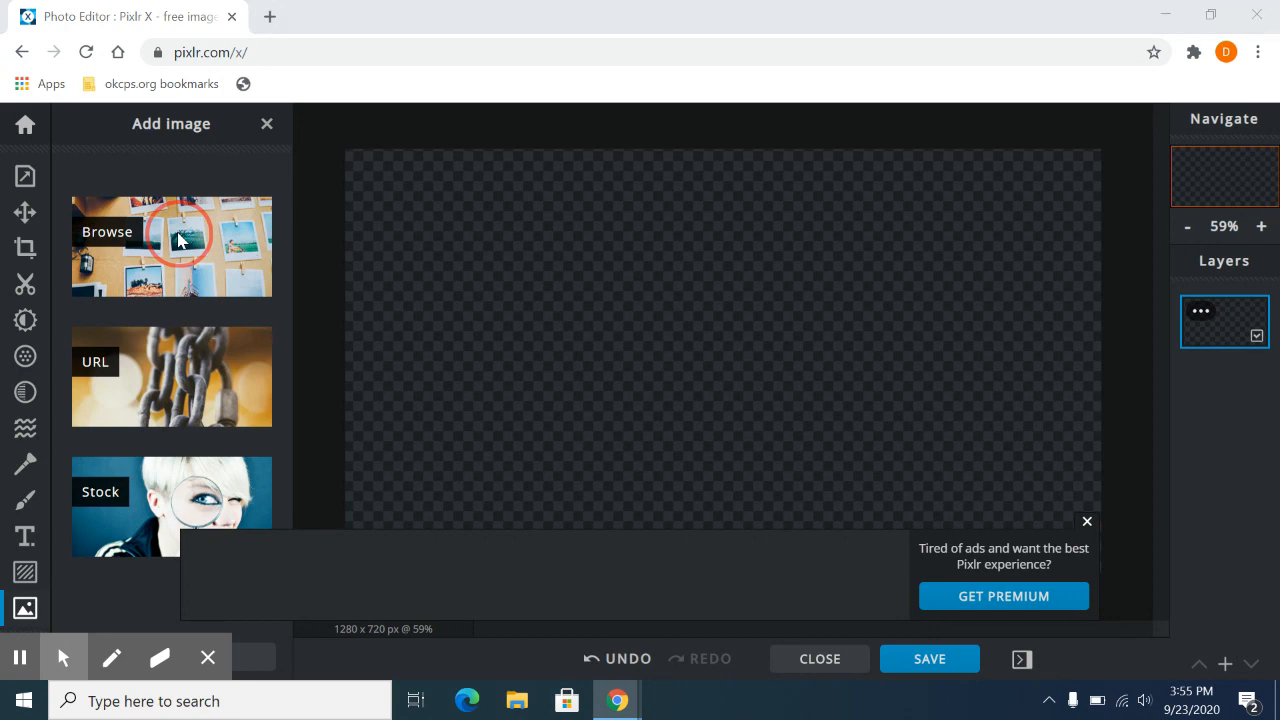
scroll(322, 200, "down", 1)
scroll(322, 200, "down", 1)
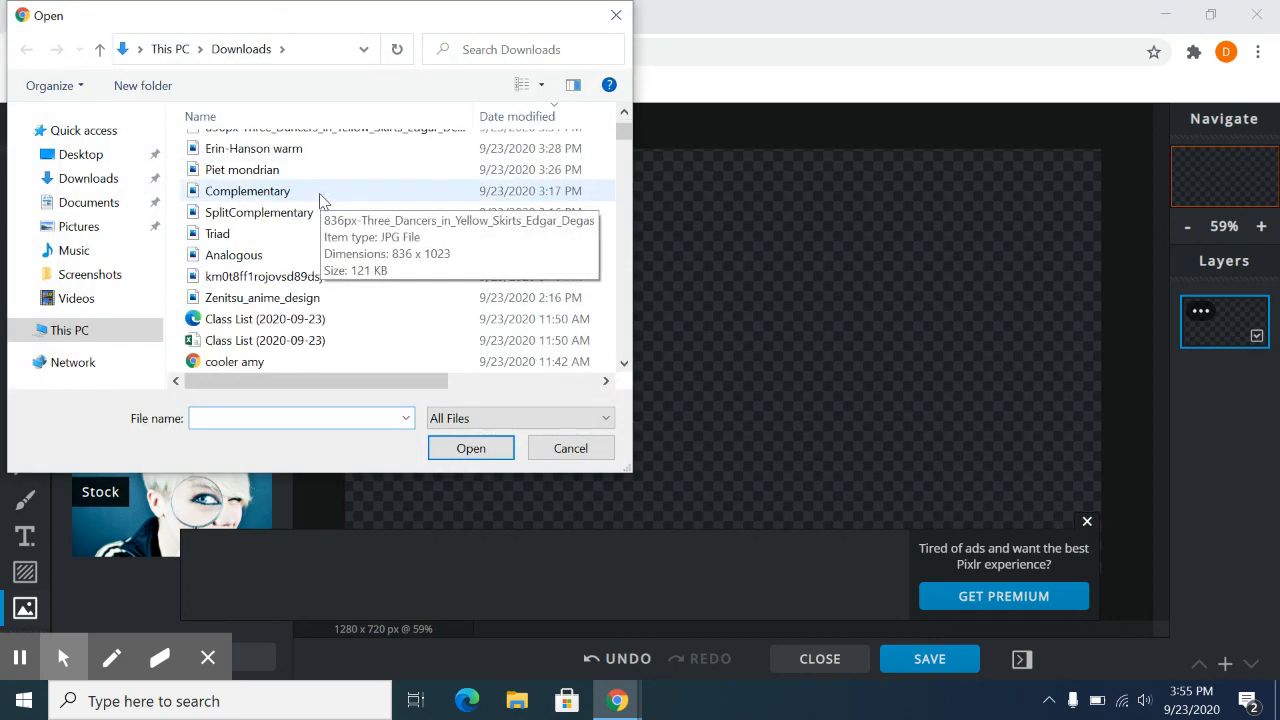
scroll(320, 200, "down", 1)
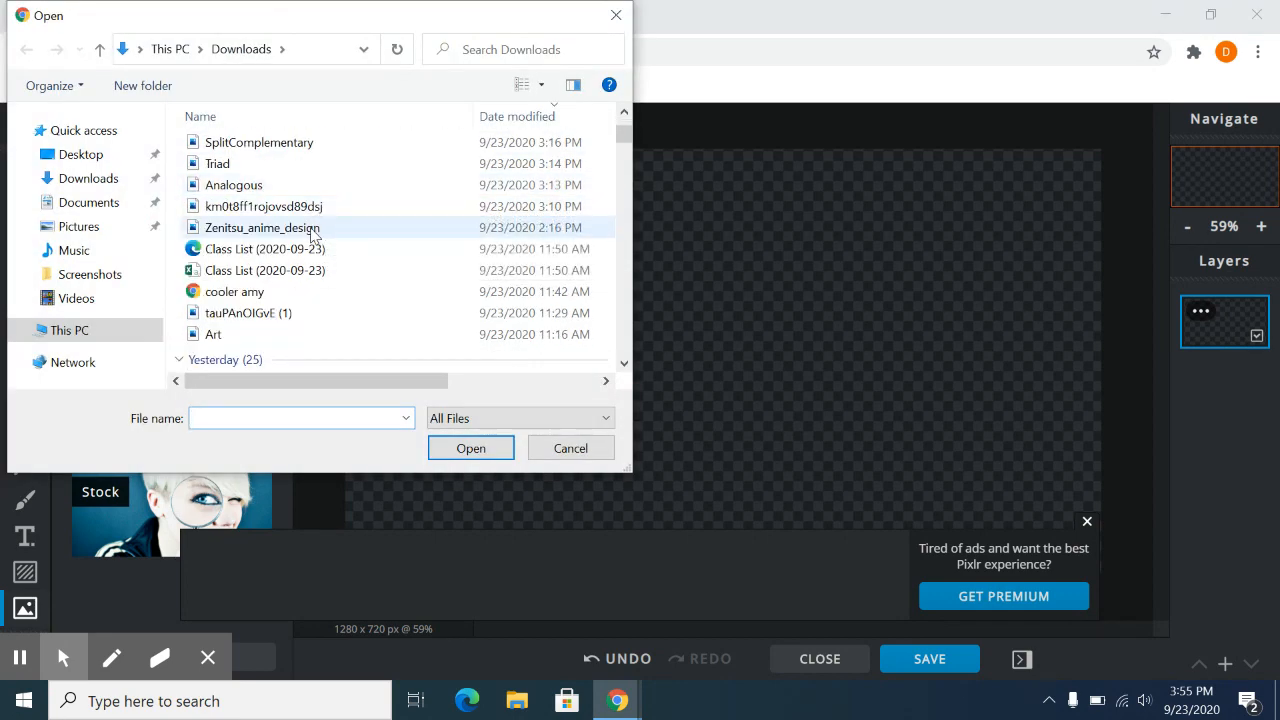
left_click(312, 232)
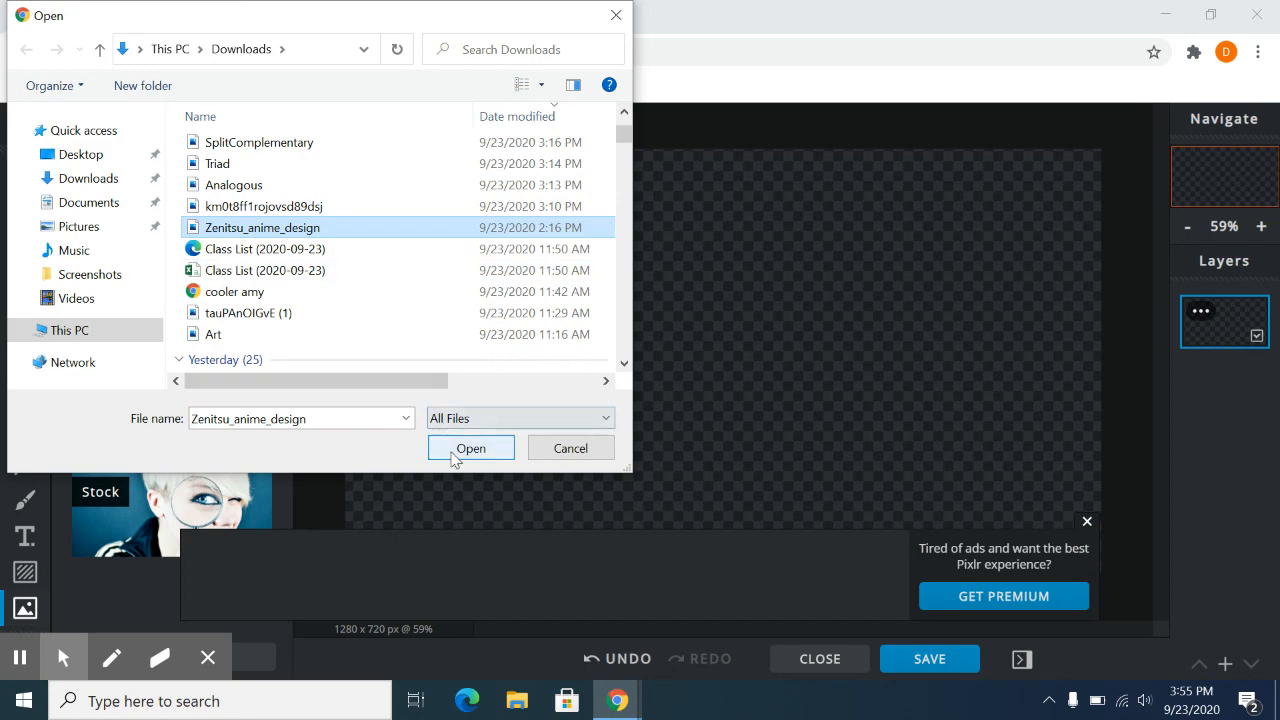
left_click(472, 450)
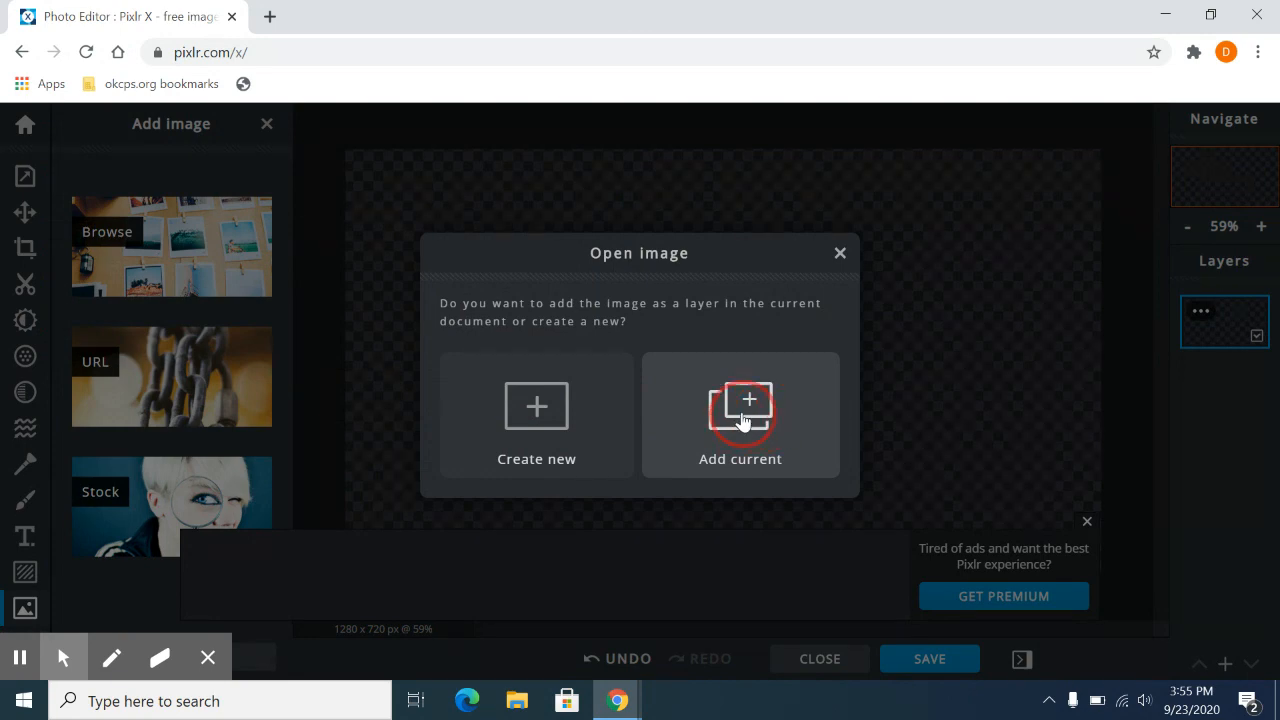
left_click(742, 420)
left_click(1087, 521)
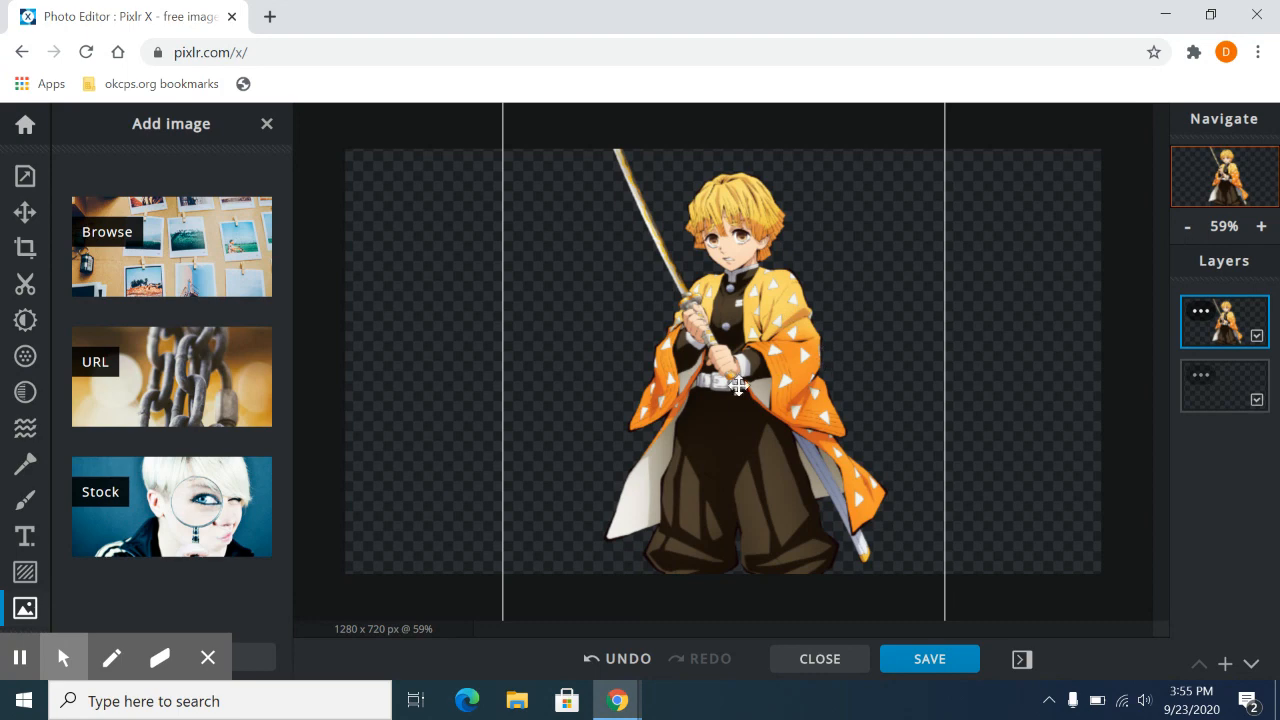
Shrink the anime character image to fit the canvas height and place it along the canvas's right edge.
scroll(623, 363, "down", 4)
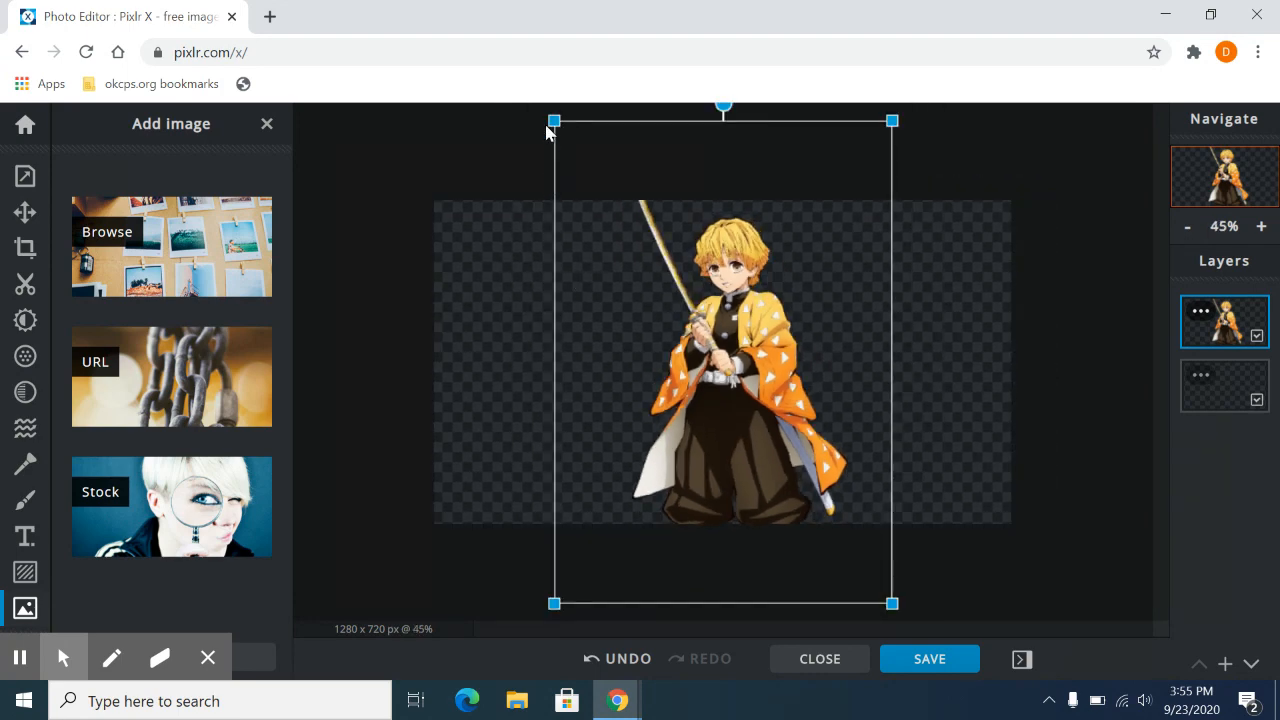
left_click_drag(546, 115, 677, 251)
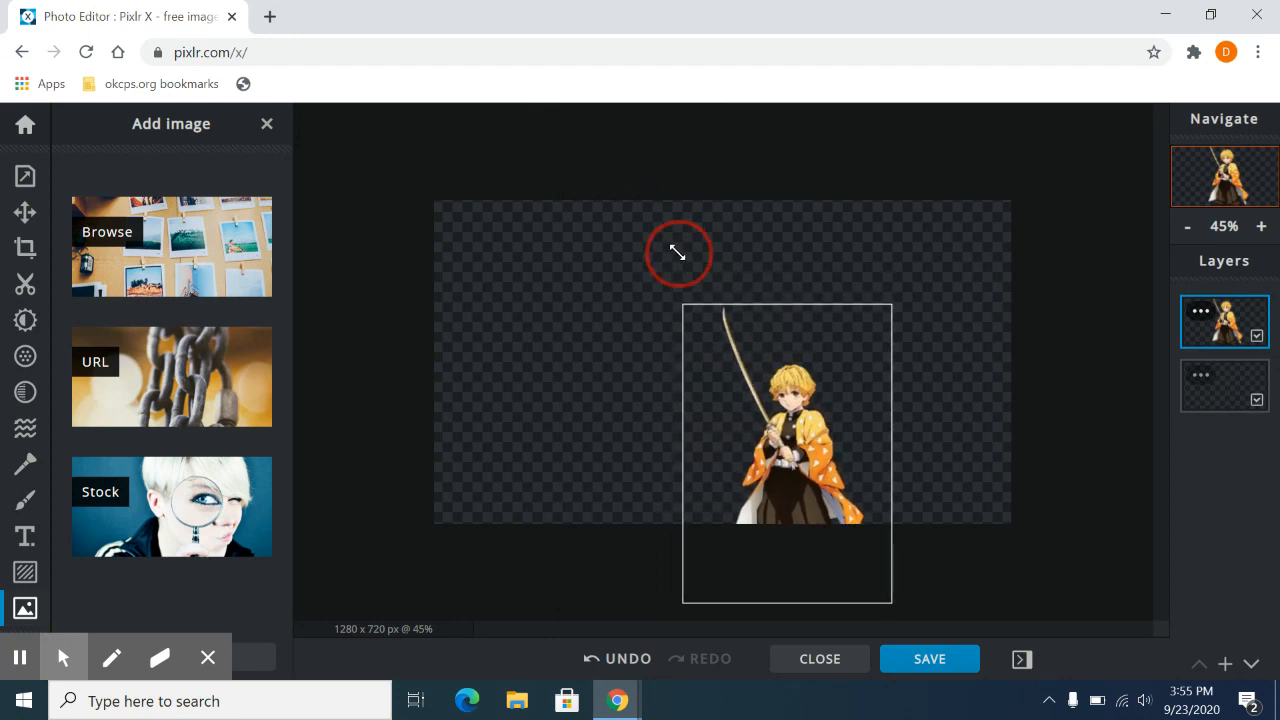
left_click_drag(778, 422, 898, 336)
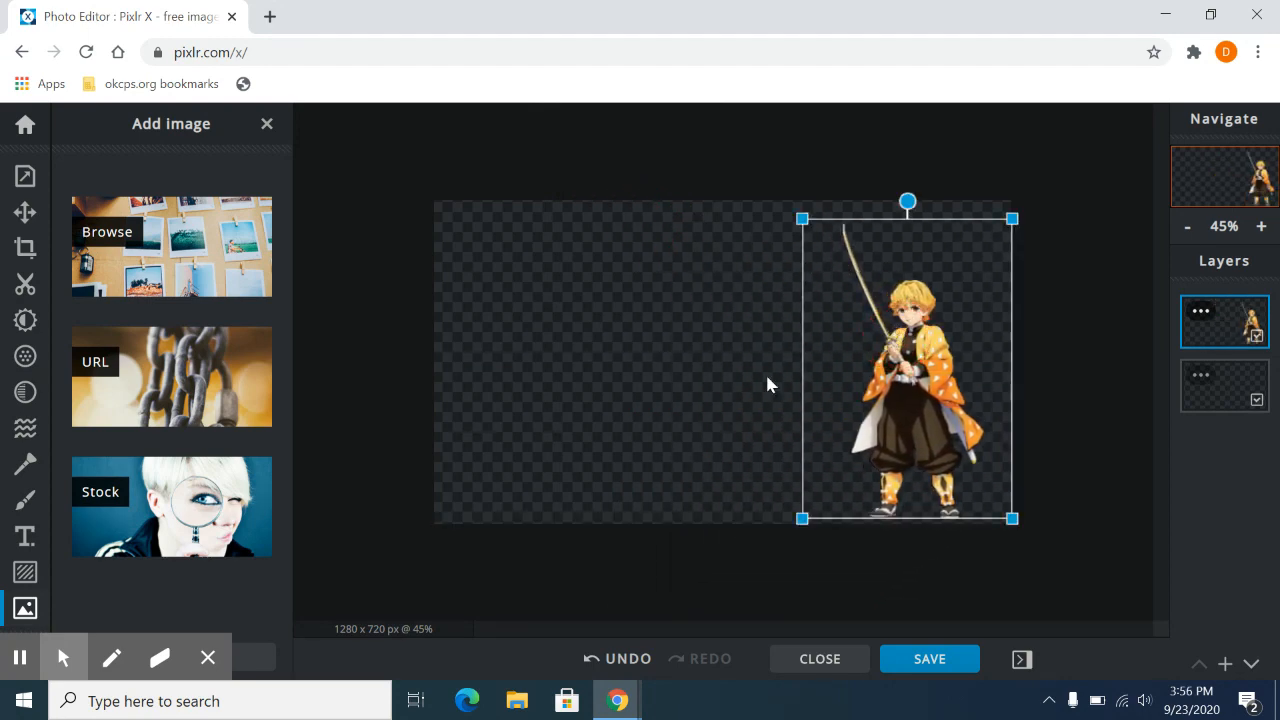
left_click(663, 486)
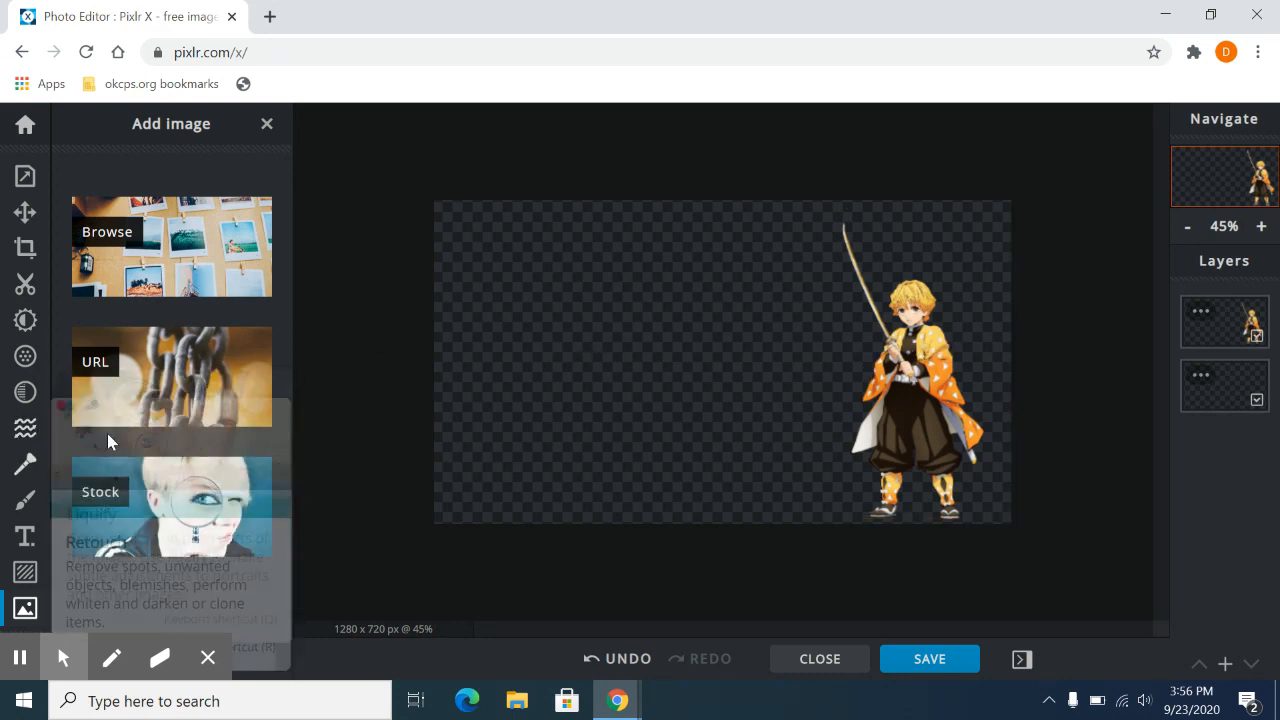
Add a text layer and replace its sample wording with "I LOVE" followed by the person's first name, in capitals.
left_click(25, 537)
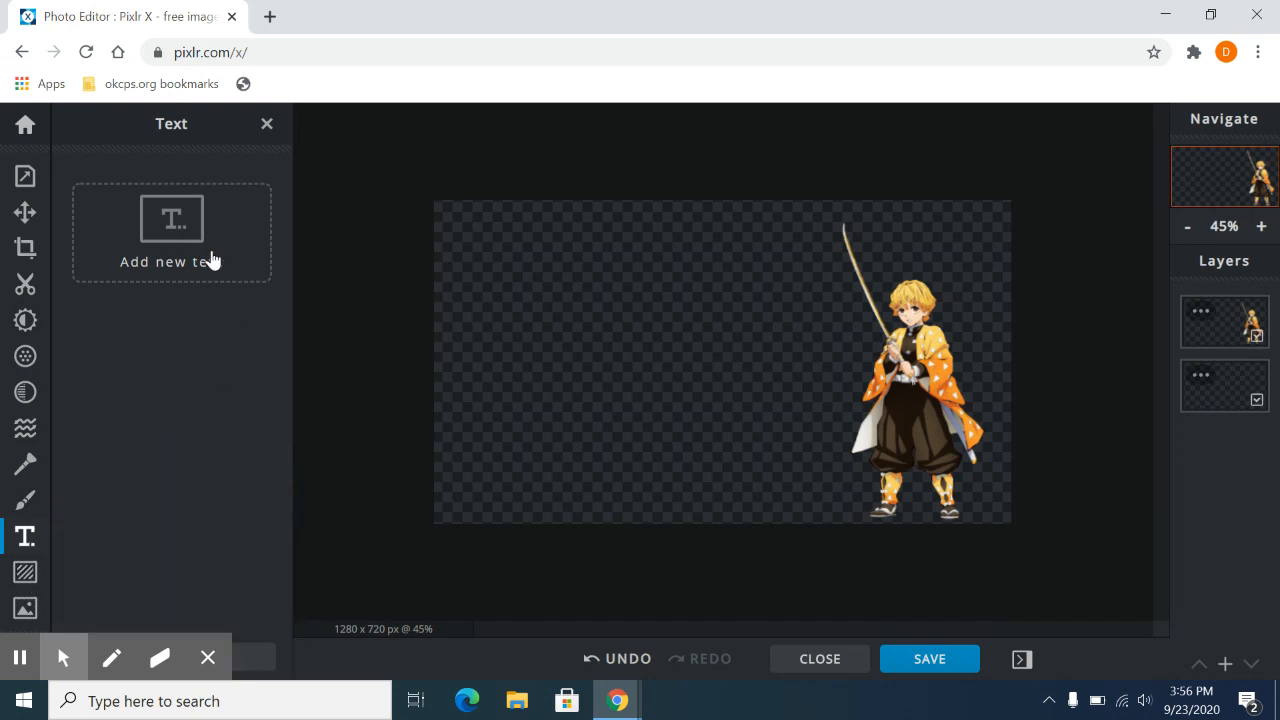
left_click(166, 228)
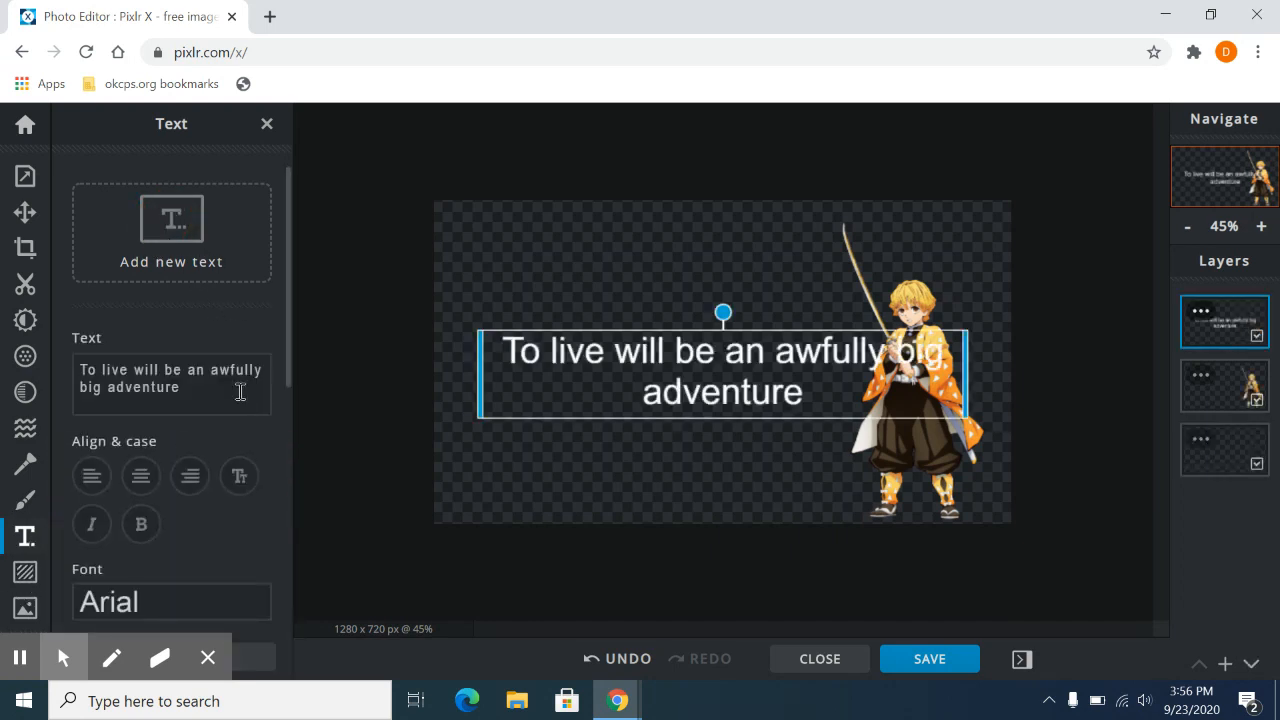
left_click_drag(211, 397, 83, 365)
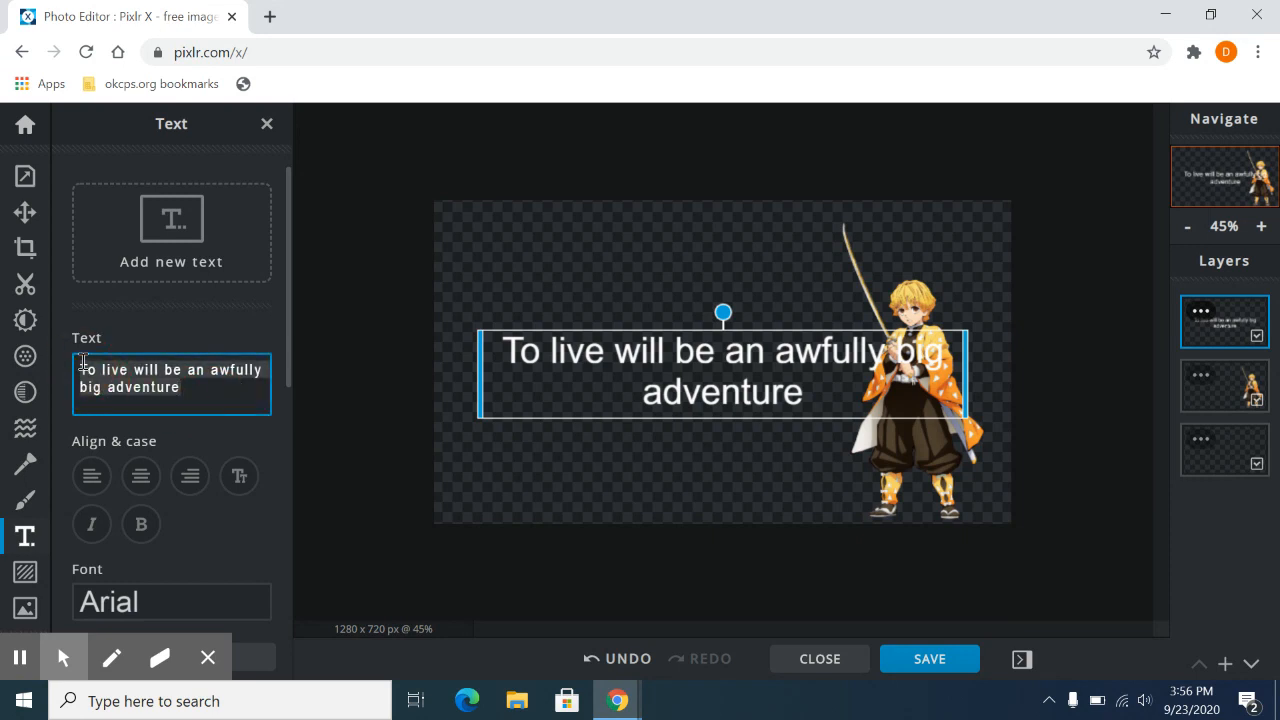
key("BackSpace")
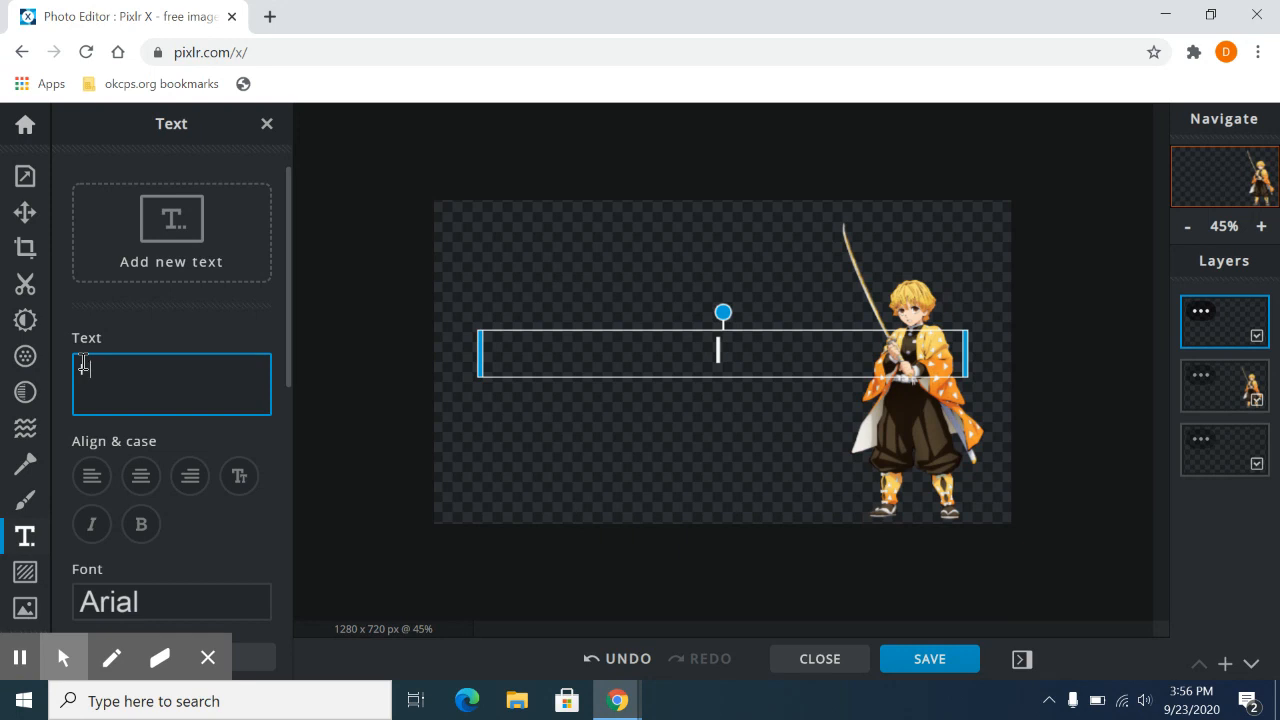
type("I LOVE DANIE")
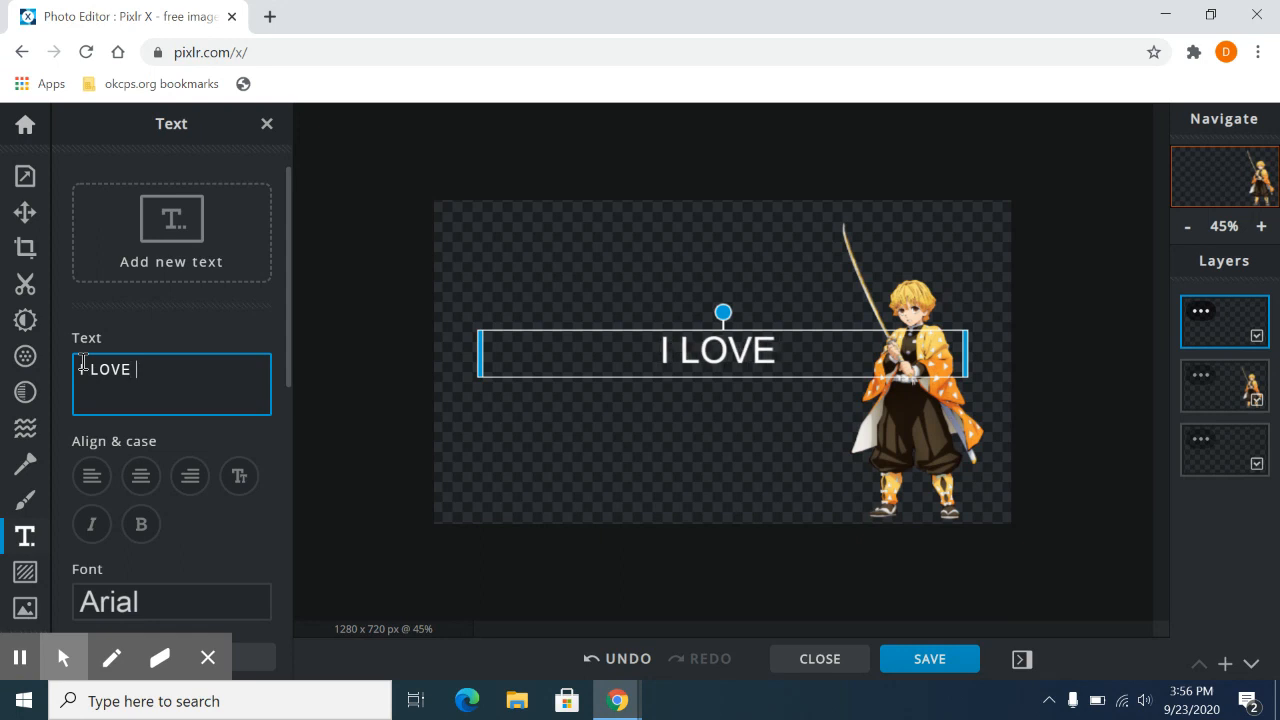
type("L")
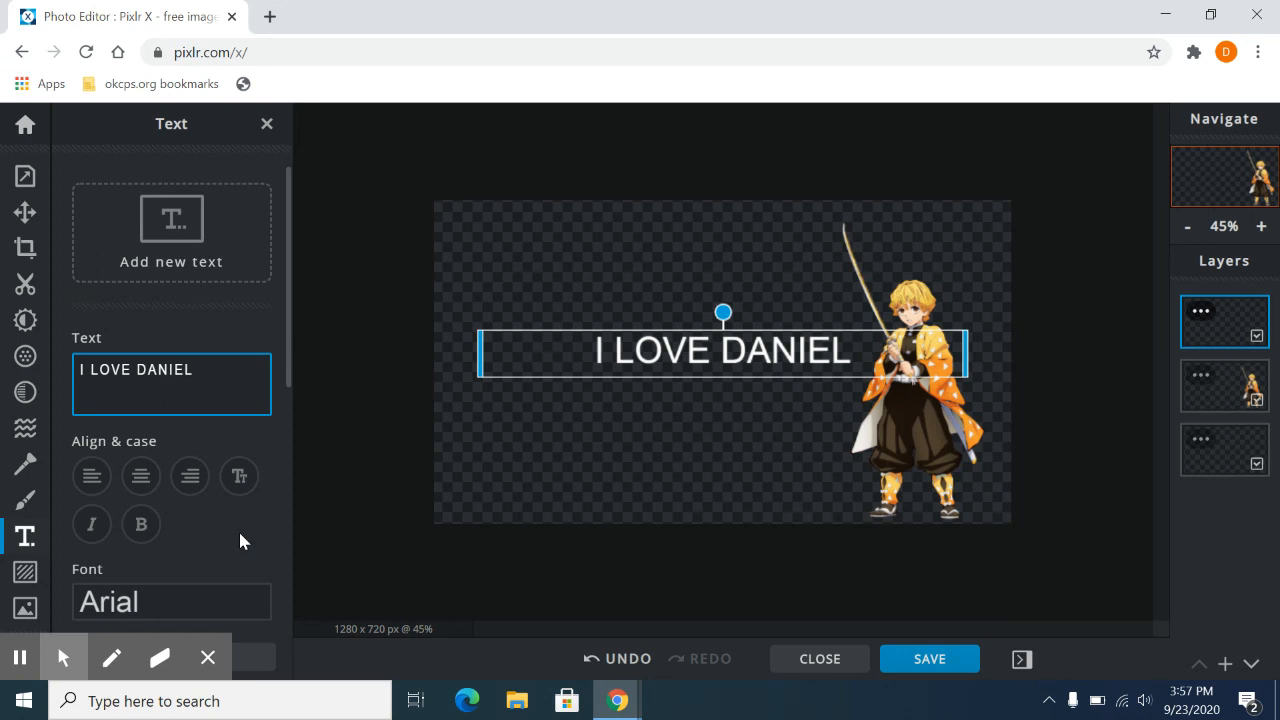
Change the font of the "I LOVE" text to Hippo Letto.
scroll(240, 539, "down", 1)
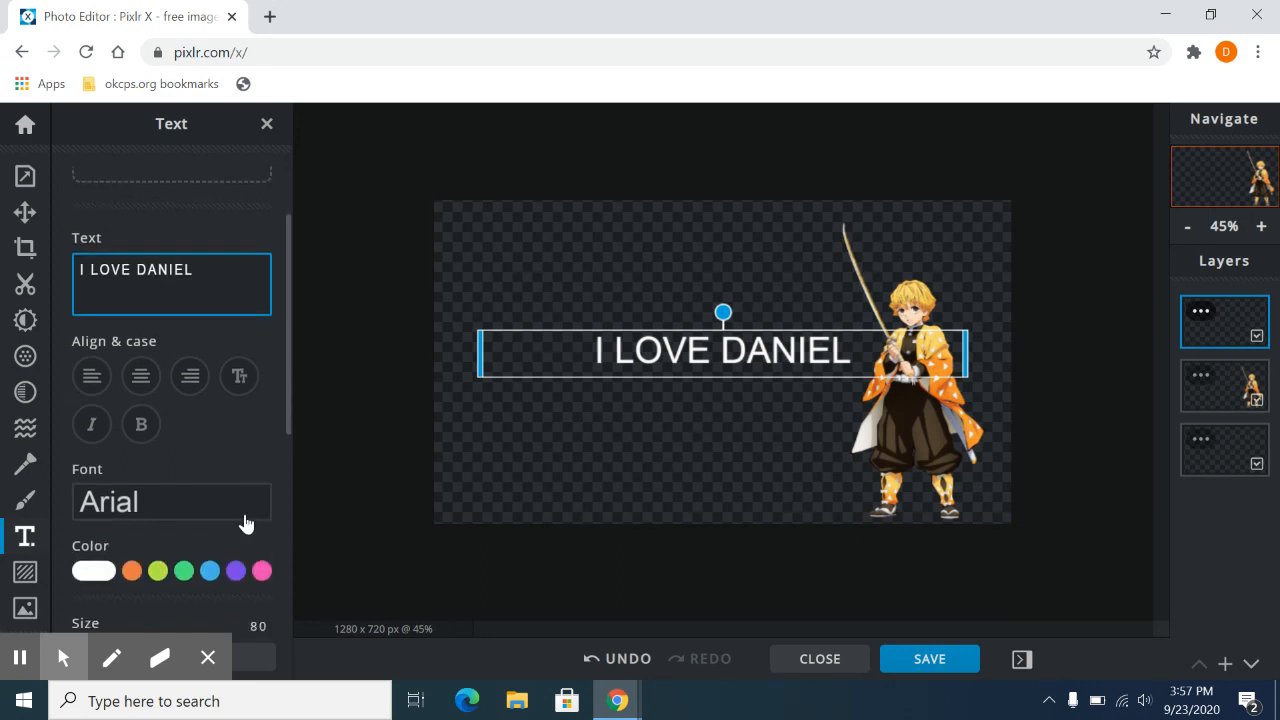
left_click(157, 503)
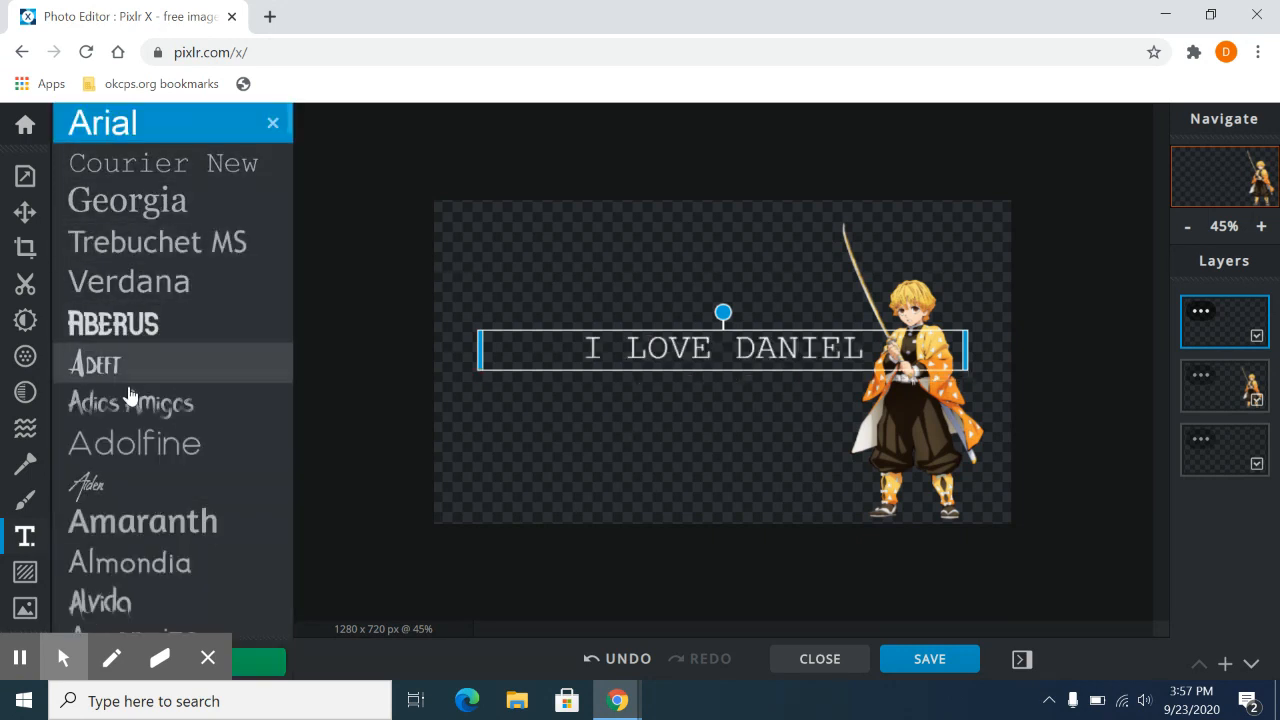
scroll(128, 427, "down", 1)
scroll(128, 427, "down", 7)
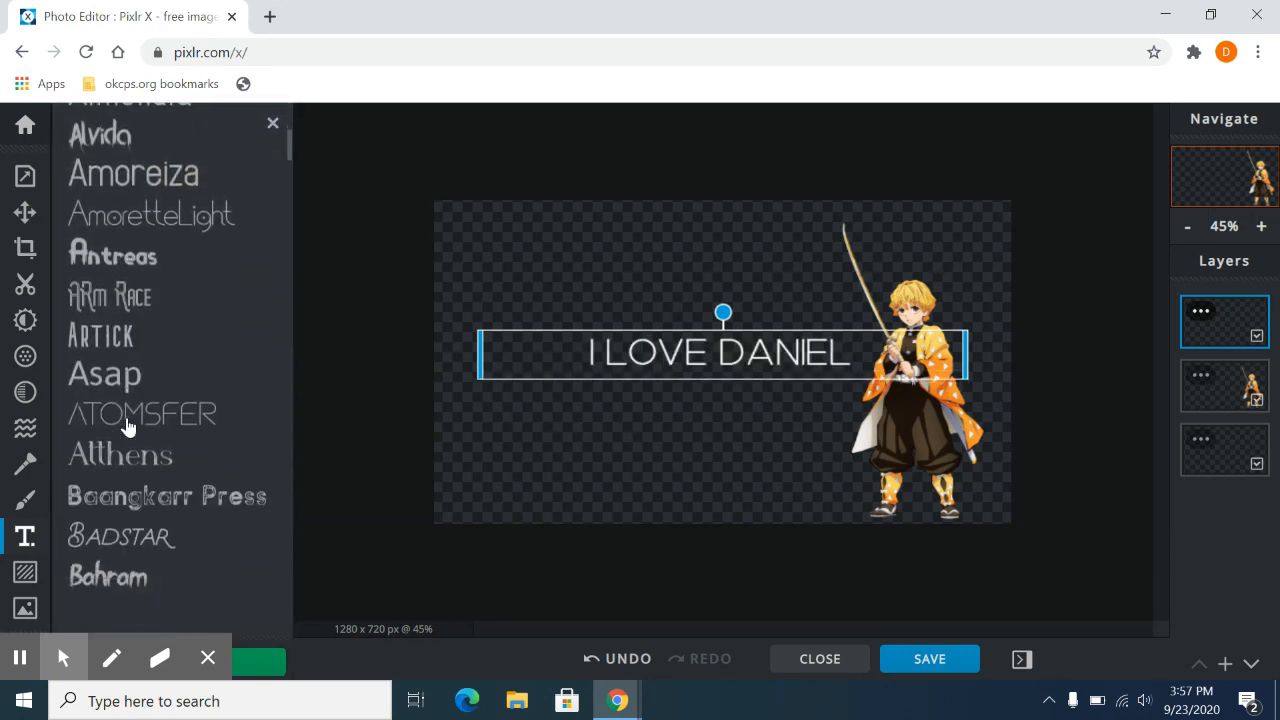
scroll(128, 427, "down", 10)
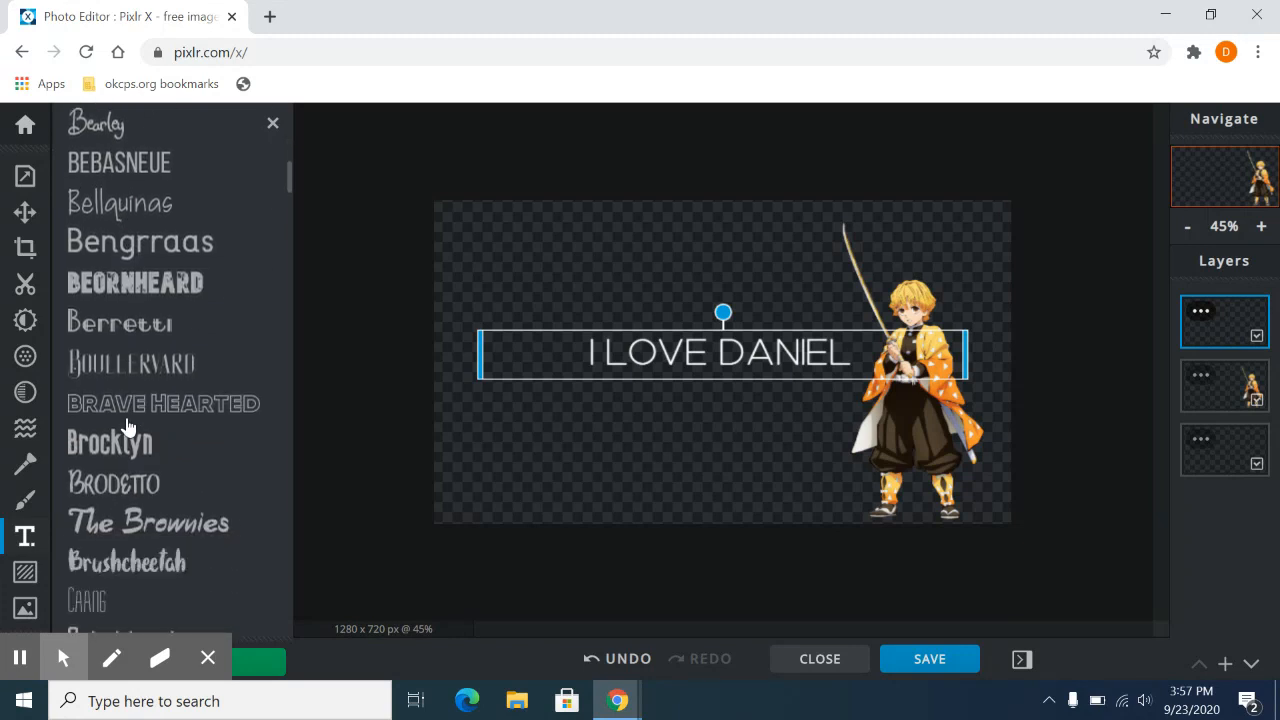
scroll(128, 427, "down", 10)
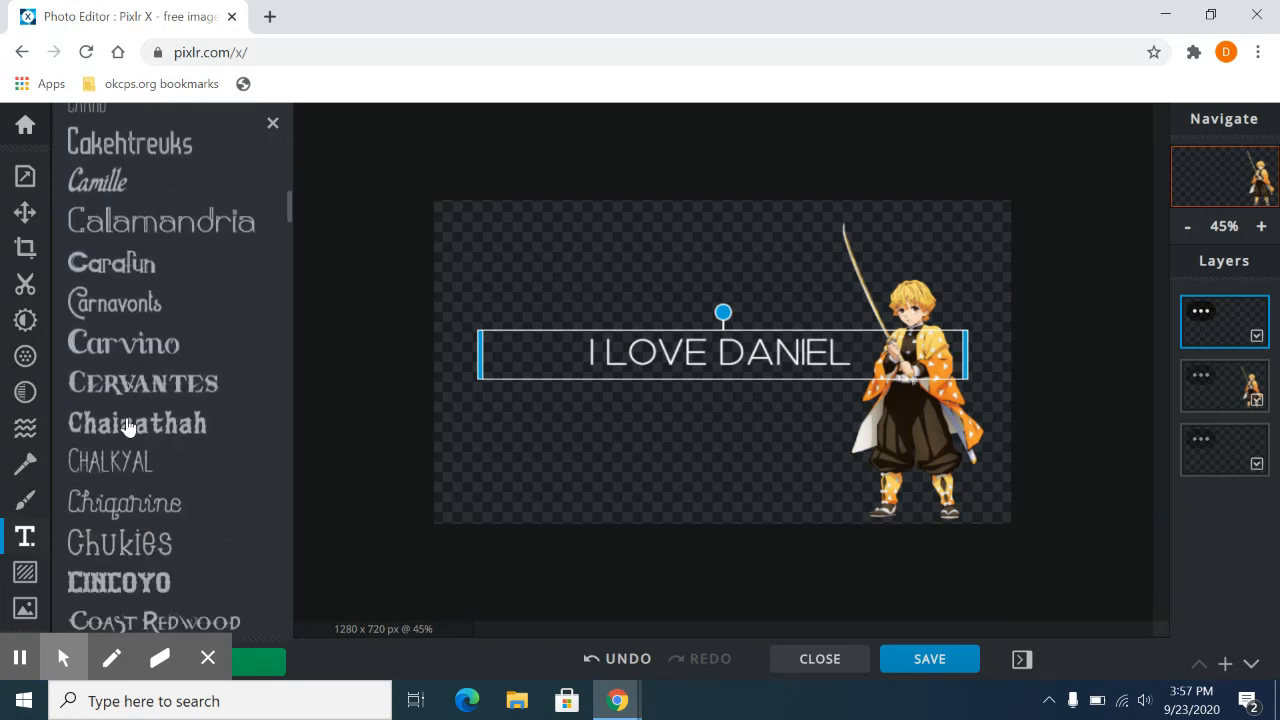
scroll(128, 427, "down", 10)
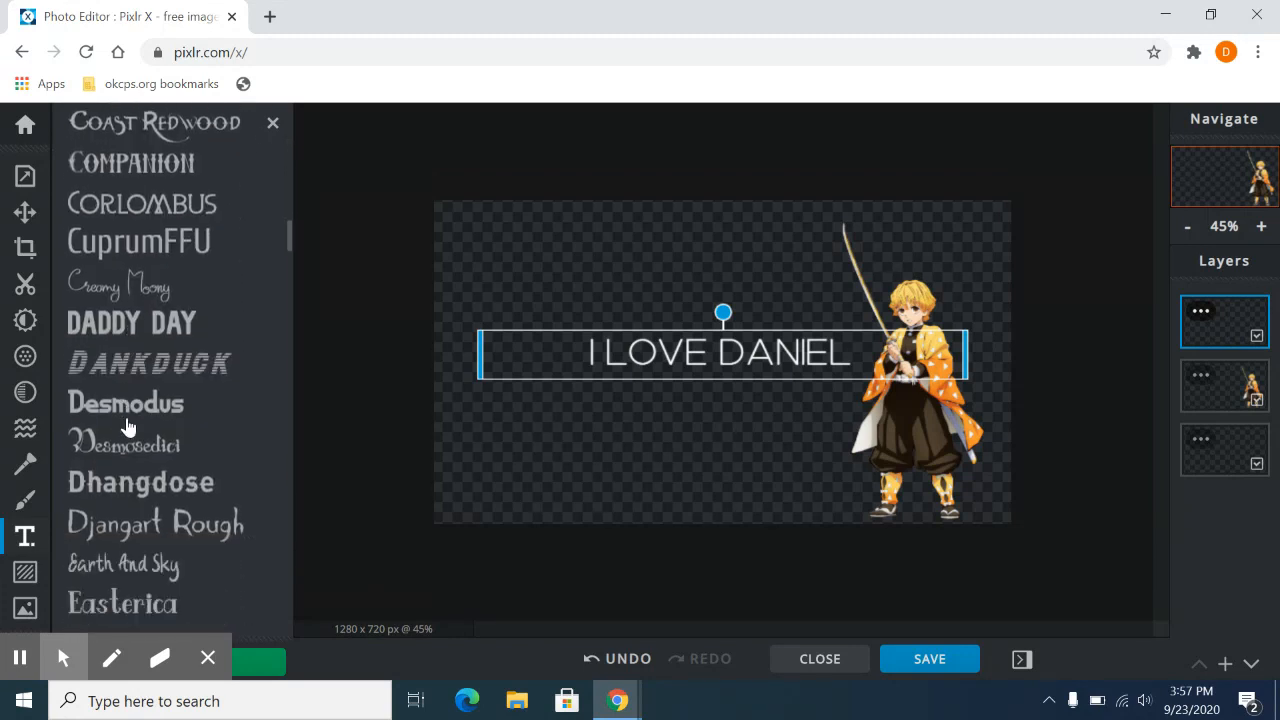
scroll(128, 428, "down", 5)
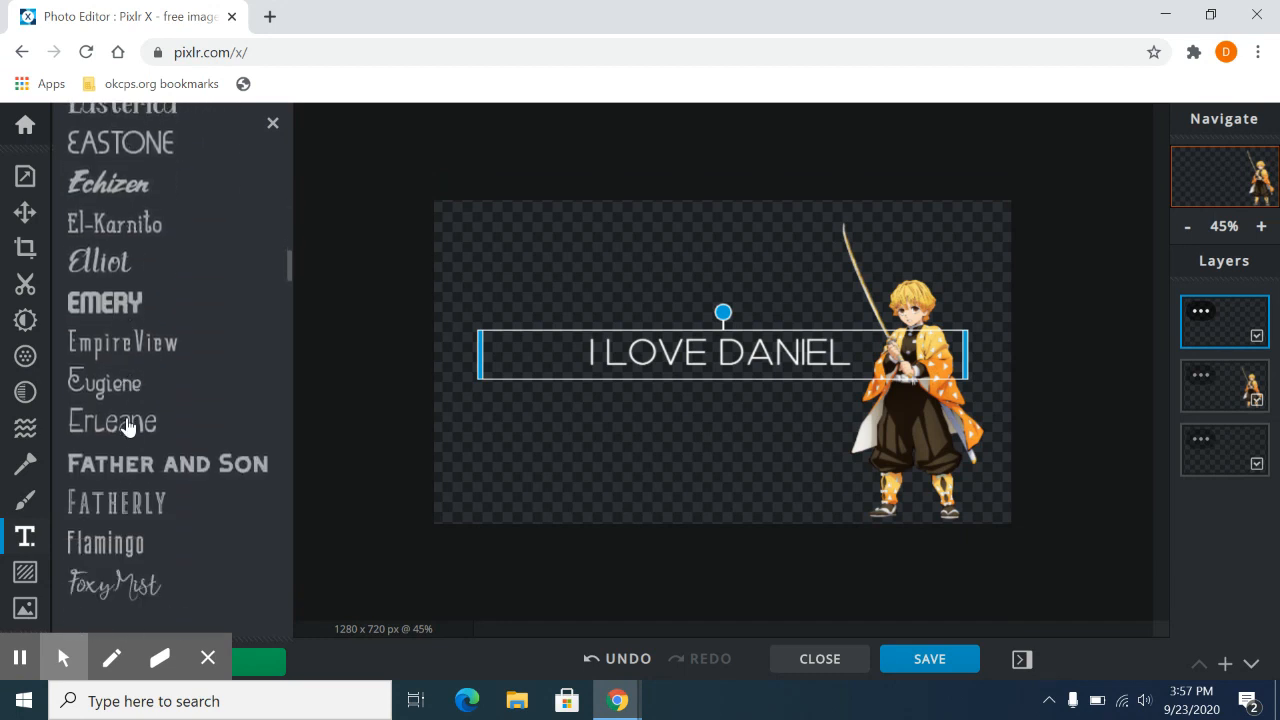
scroll(128, 428, "down", 3)
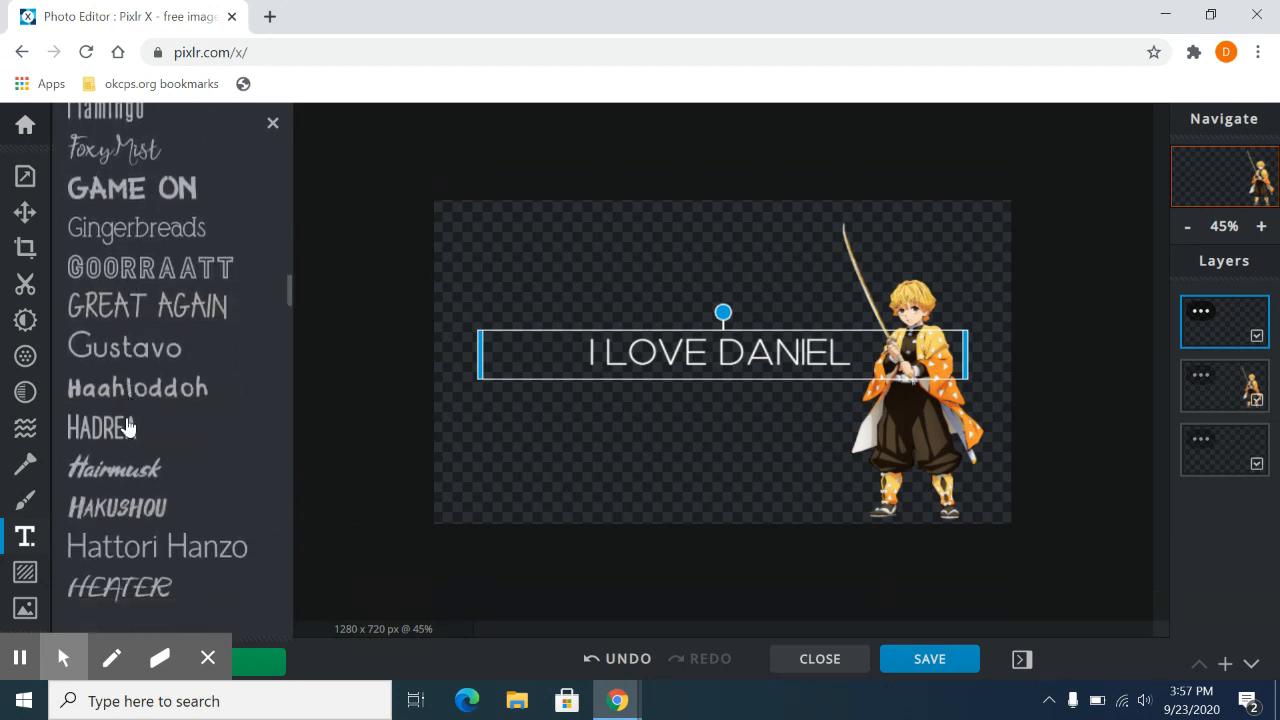
scroll(128, 428, "down", 1)
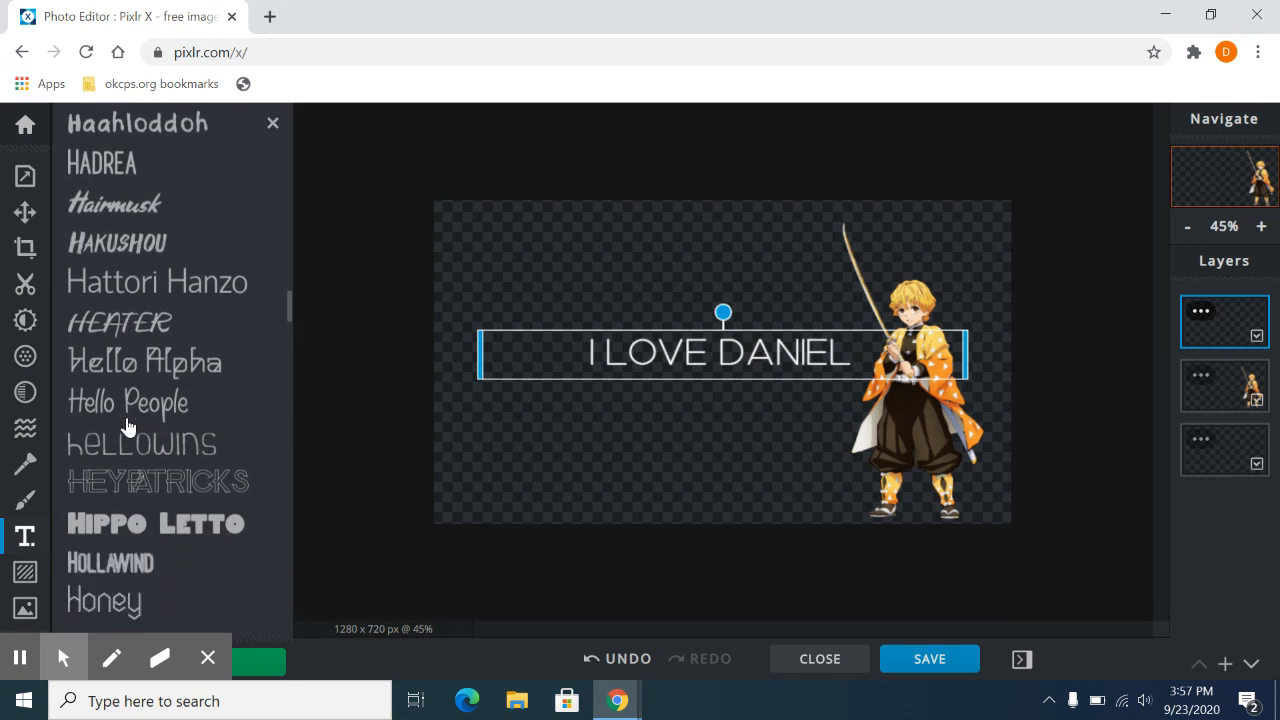
scroll(128, 428, "down", 5)
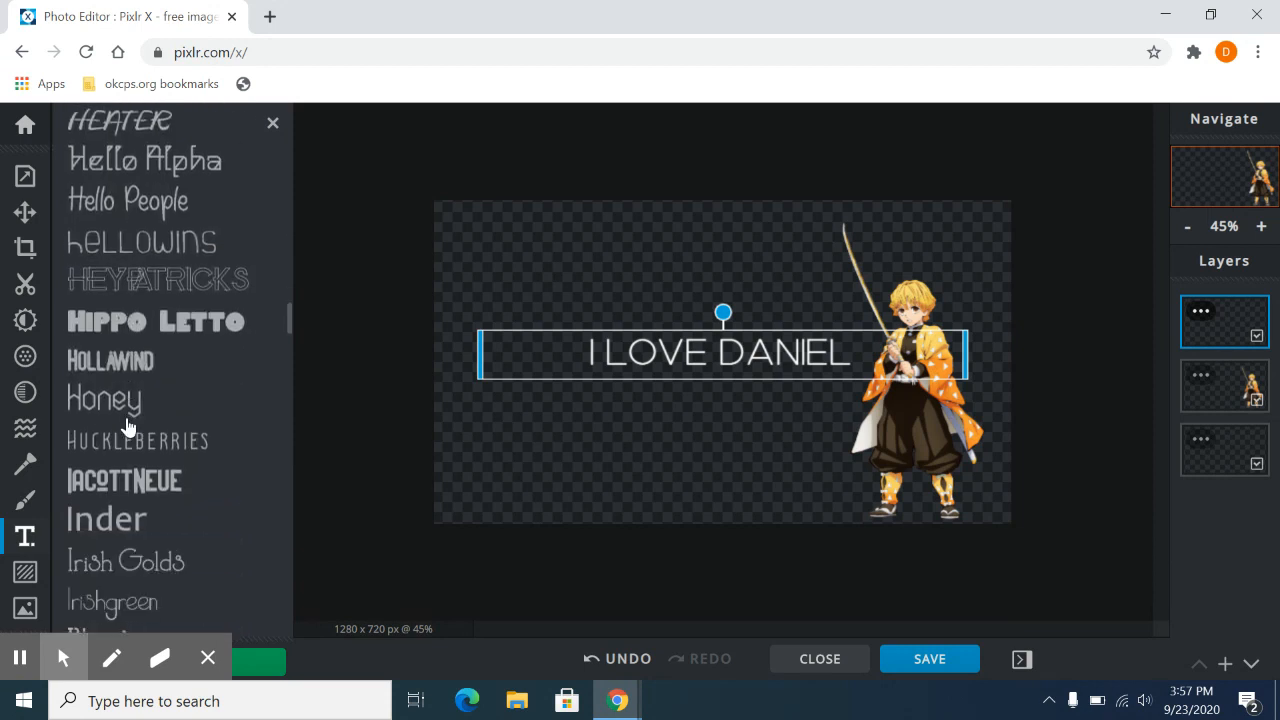
scroll(128, 428, "up", 4)
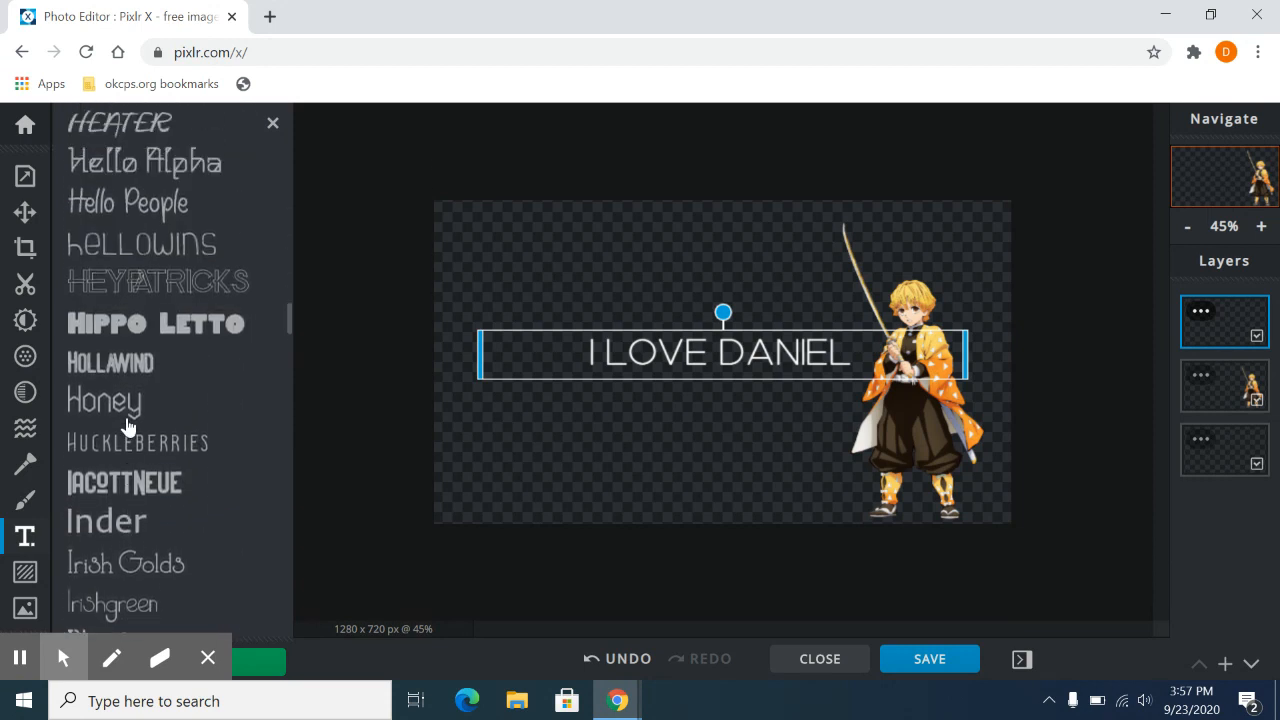
left_click(115, 424)
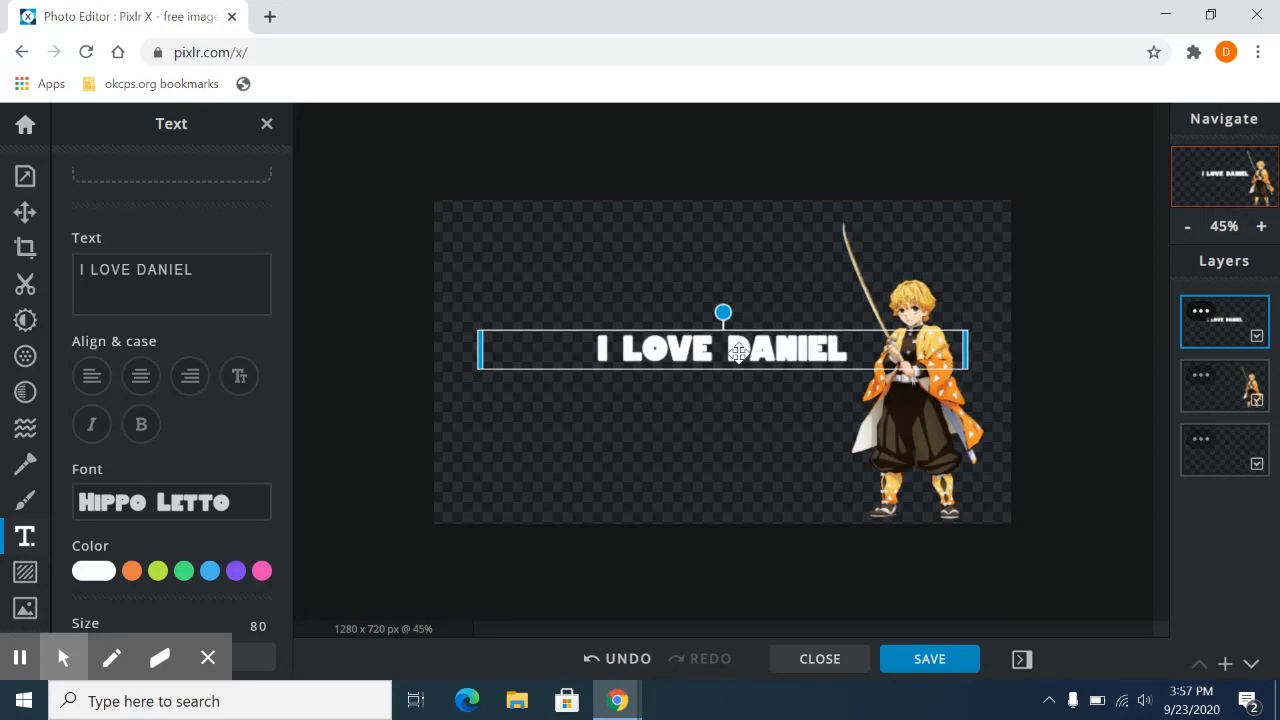
Set the text size to 190 and move the text up and left, beside the character.
scroll(245, 427, "down", 3)
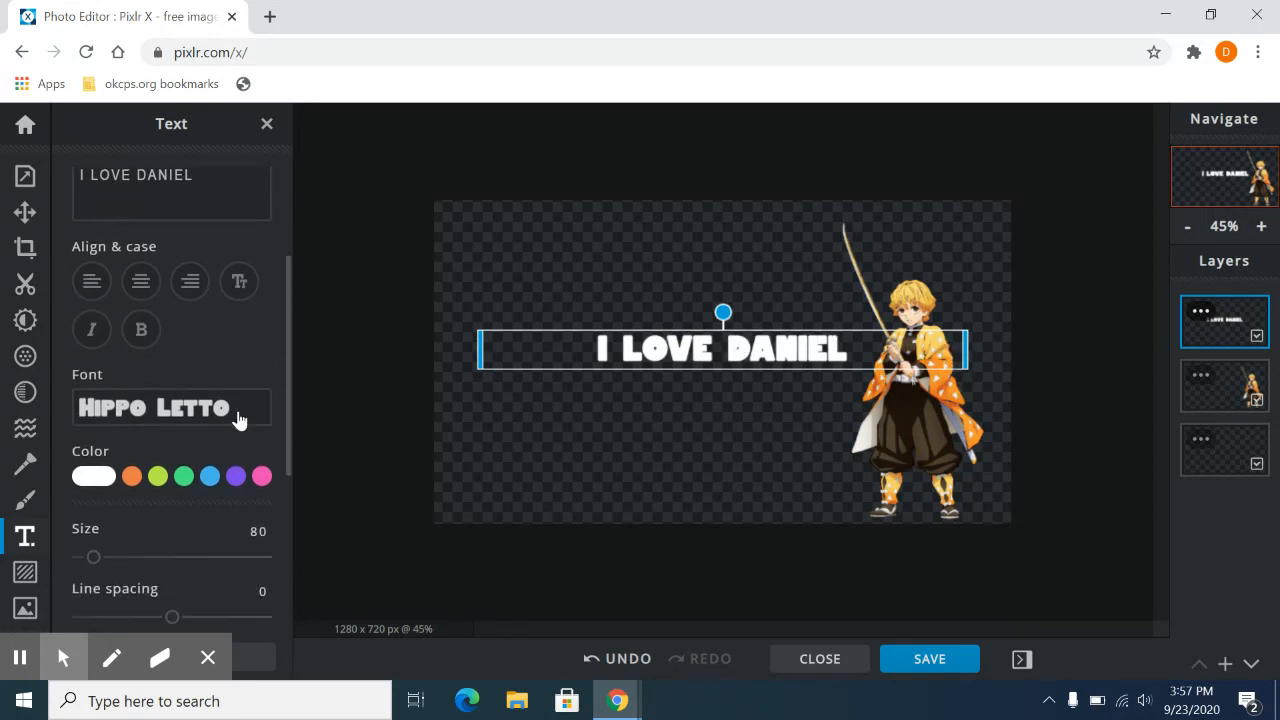
left_click_drag(93, 455, 114, 453)
left_click_drag(726, 417, 689, 363)
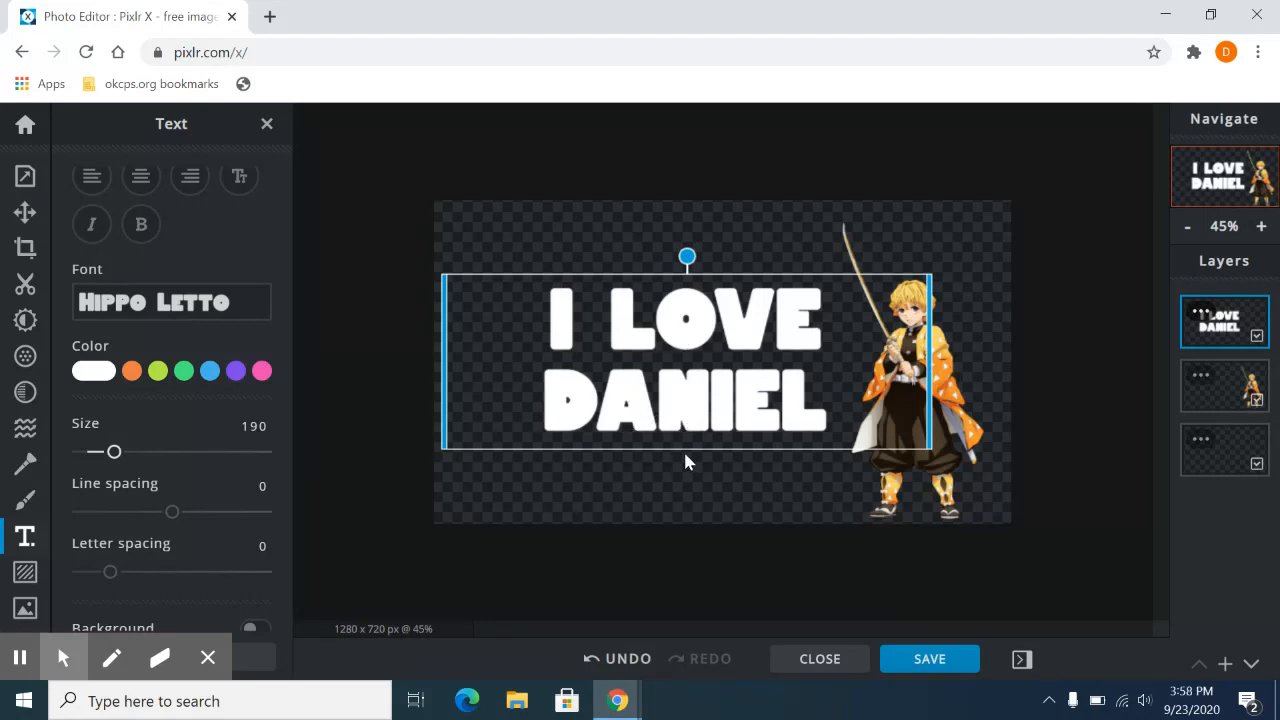
Try golden yellow #F2C10D and red #F20D0D as the fill color of the "I LOVE" text.
left_click(96, 372)
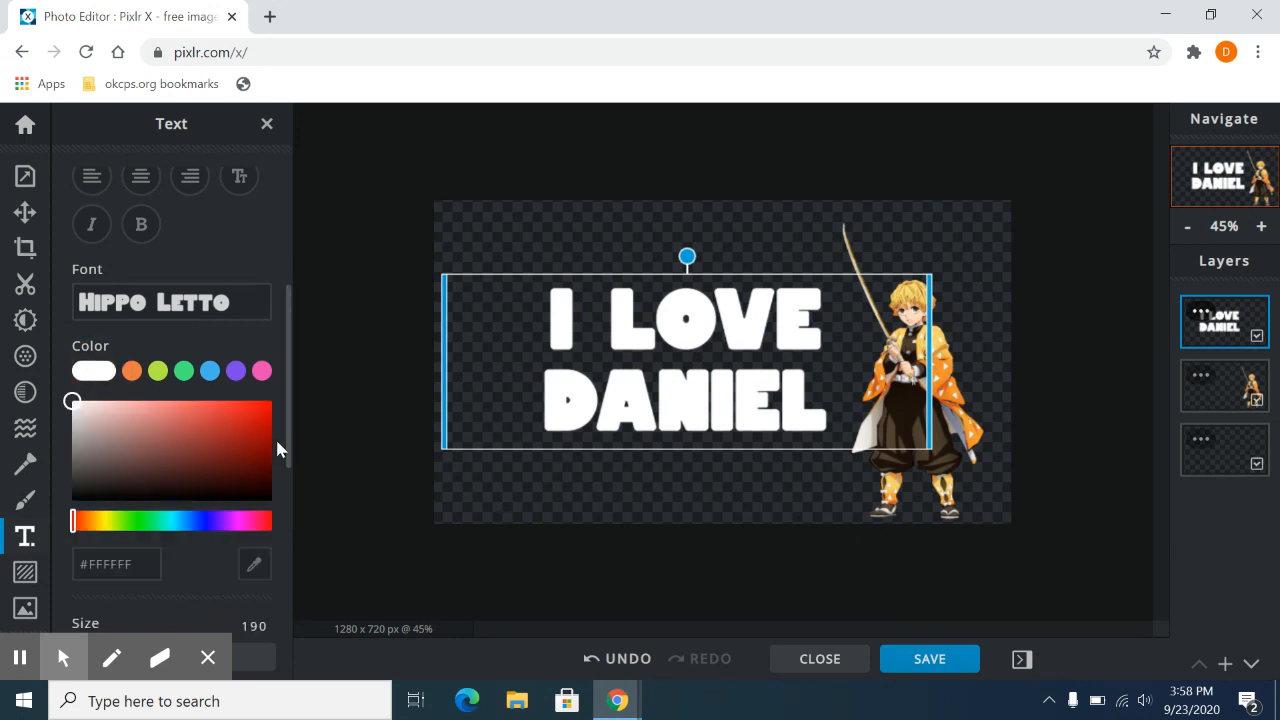
mouse_move(74, 523)
left_mouse_down()
mouse_move(118, 524)
mouse_move(56, 518)
left_mouse_up()
left_click_drag(86, 522, 99, 523)
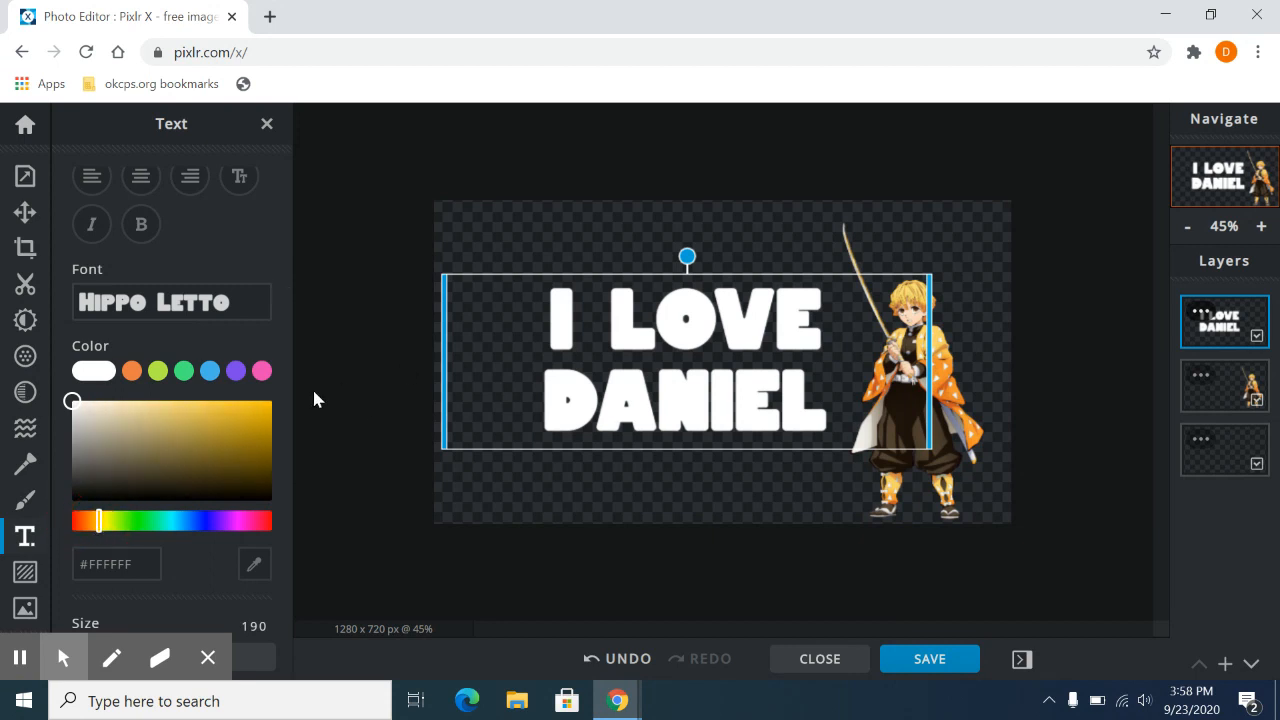
left_click(260, 408)
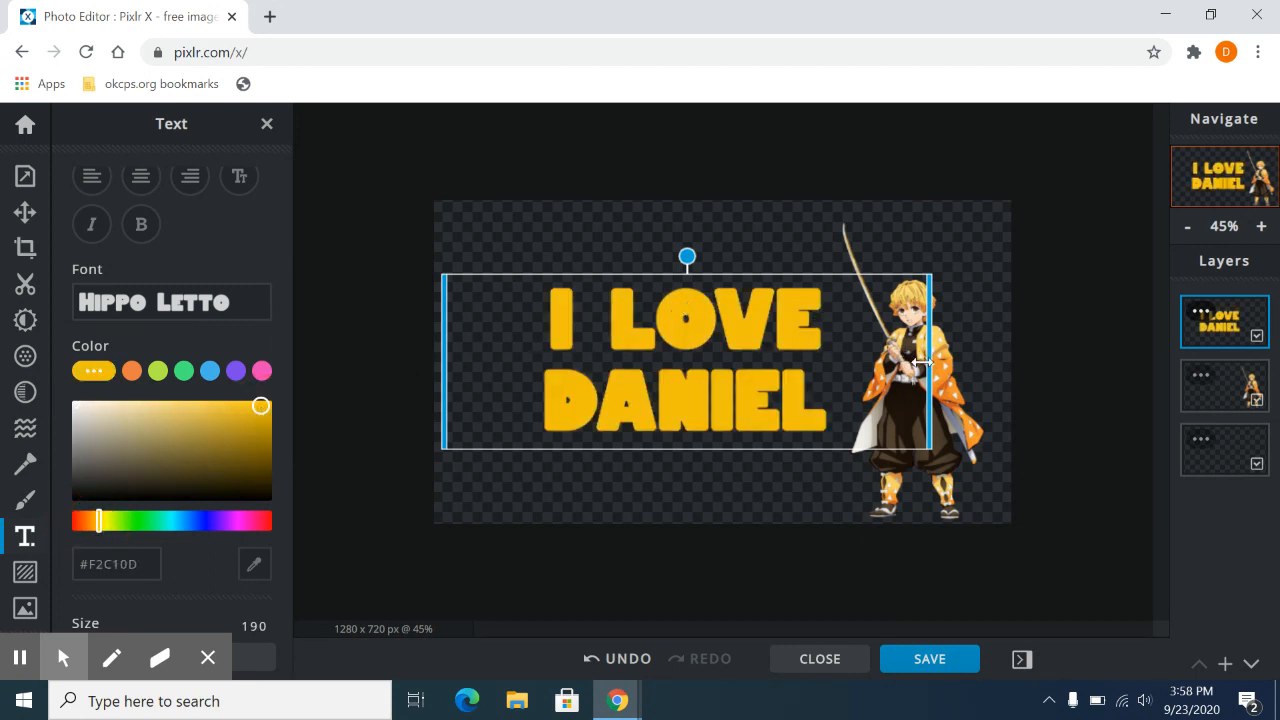
left_click_drag(100, 519, 56, 534)
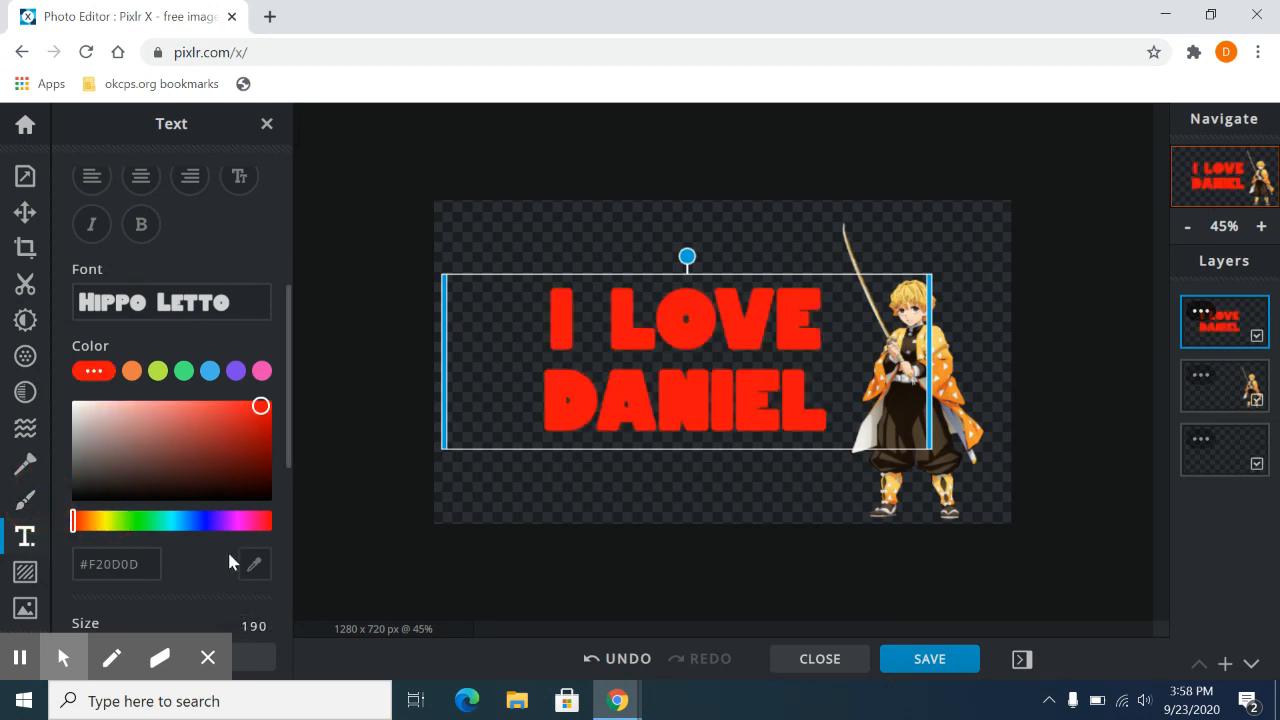
Set the text color to light yellow #F9D76A by sampling it from the character's coat.
left_click(256, 566)
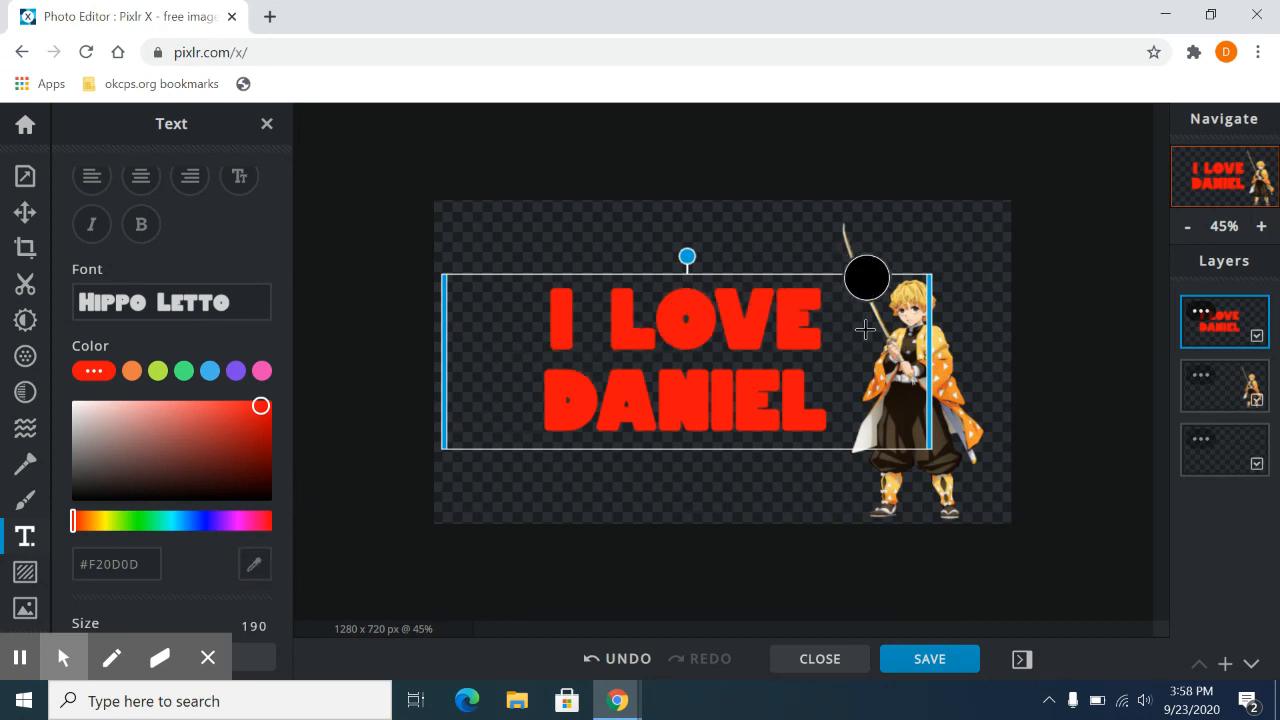
left_click(936, 340)
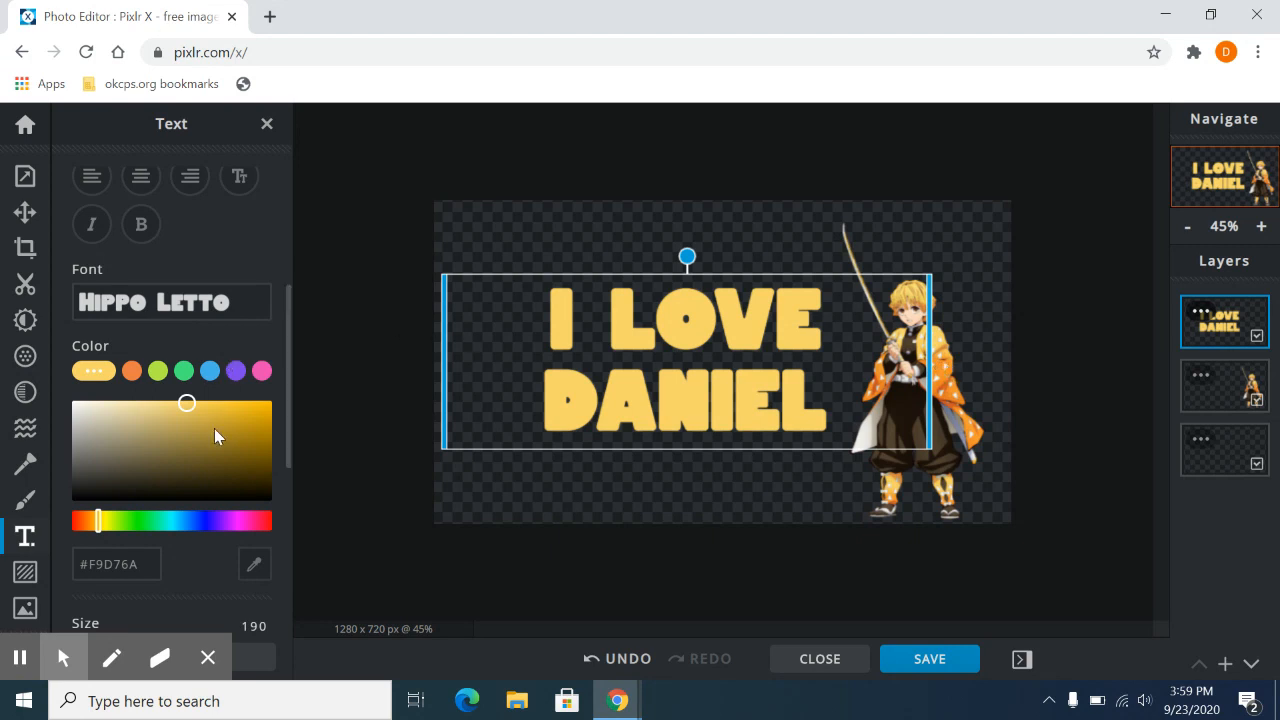
Set the text's line spacing to -18 and its letter spacing to 4.
scroll(214, 428, "down", 4)
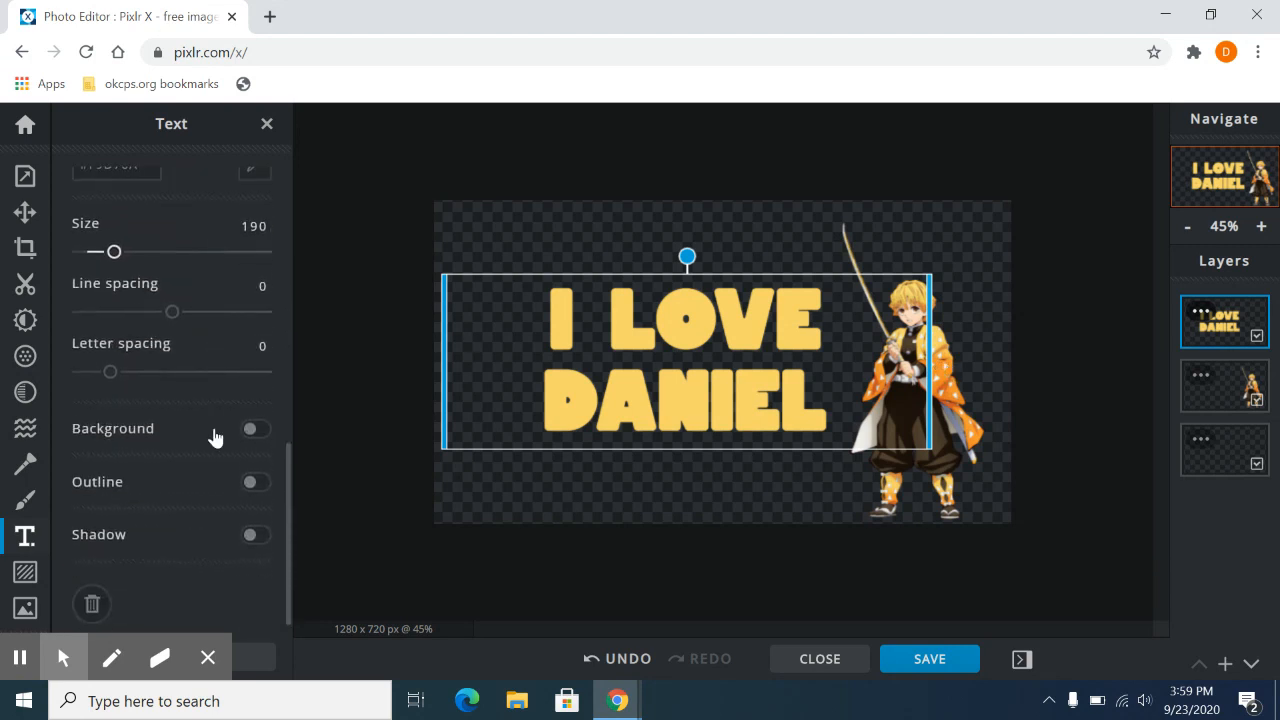
mouse_move(171, 313)
left_mouse_down()
mouse_move(193, 313)
mouse_move(155, 312)
left_mouse_up()
left_click_drag(111, 375, 116, 375)
Try the text's background option and switch it off again.
scroll(220, 397, "down", 1)
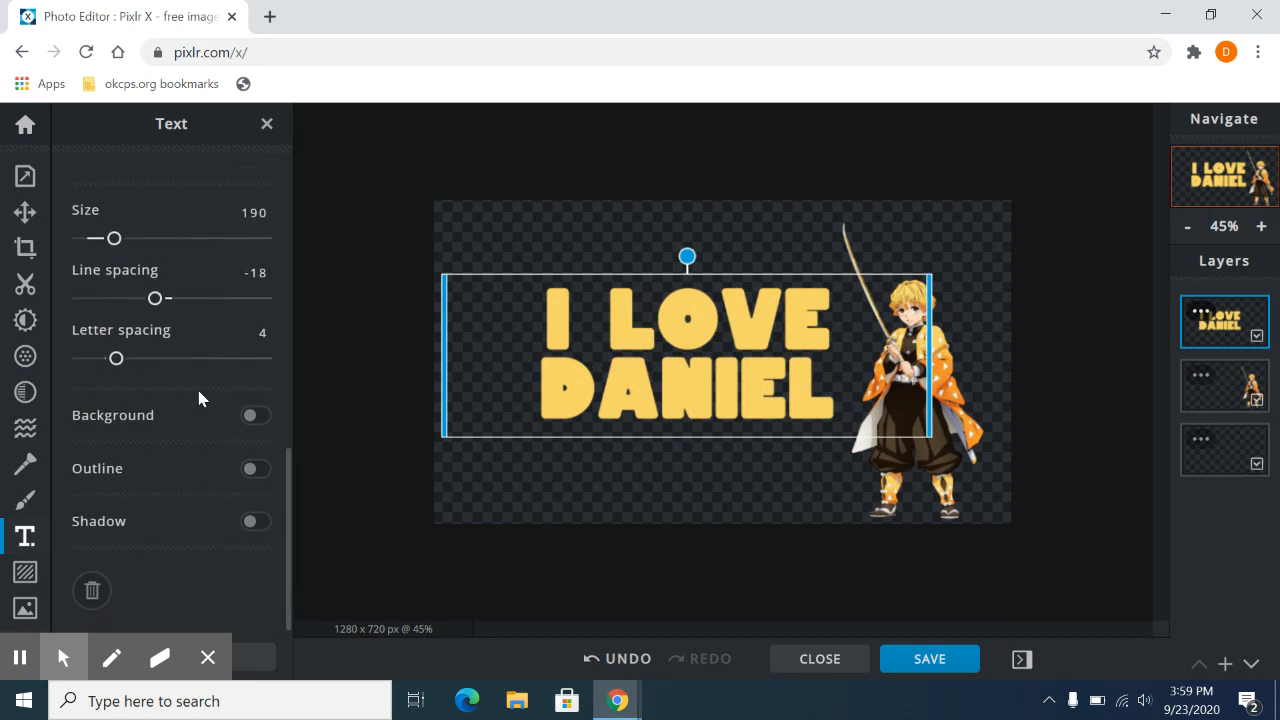
left_click(251, 416)
left_click(251, 416)
Outline the text in orange #F3922B sampled from the character's coat, with an outline size of 4.
left_click(250, 470)
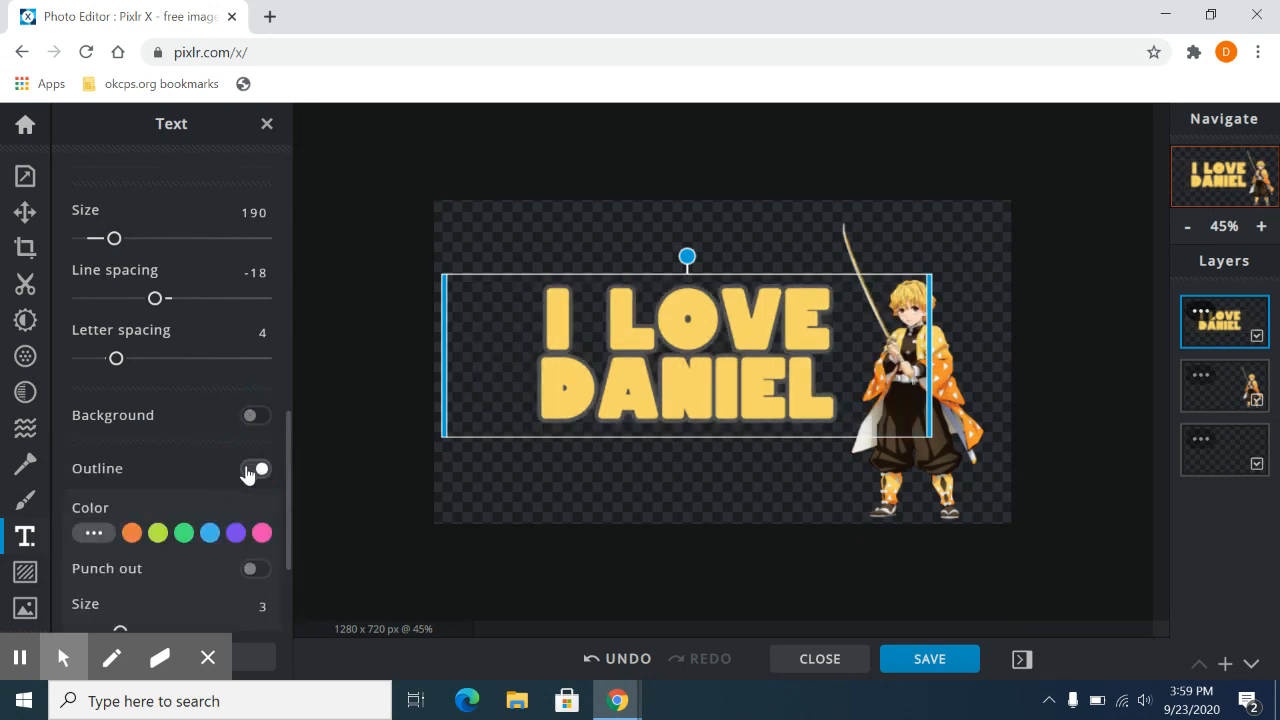
scroll(198, 460, "down", 1)
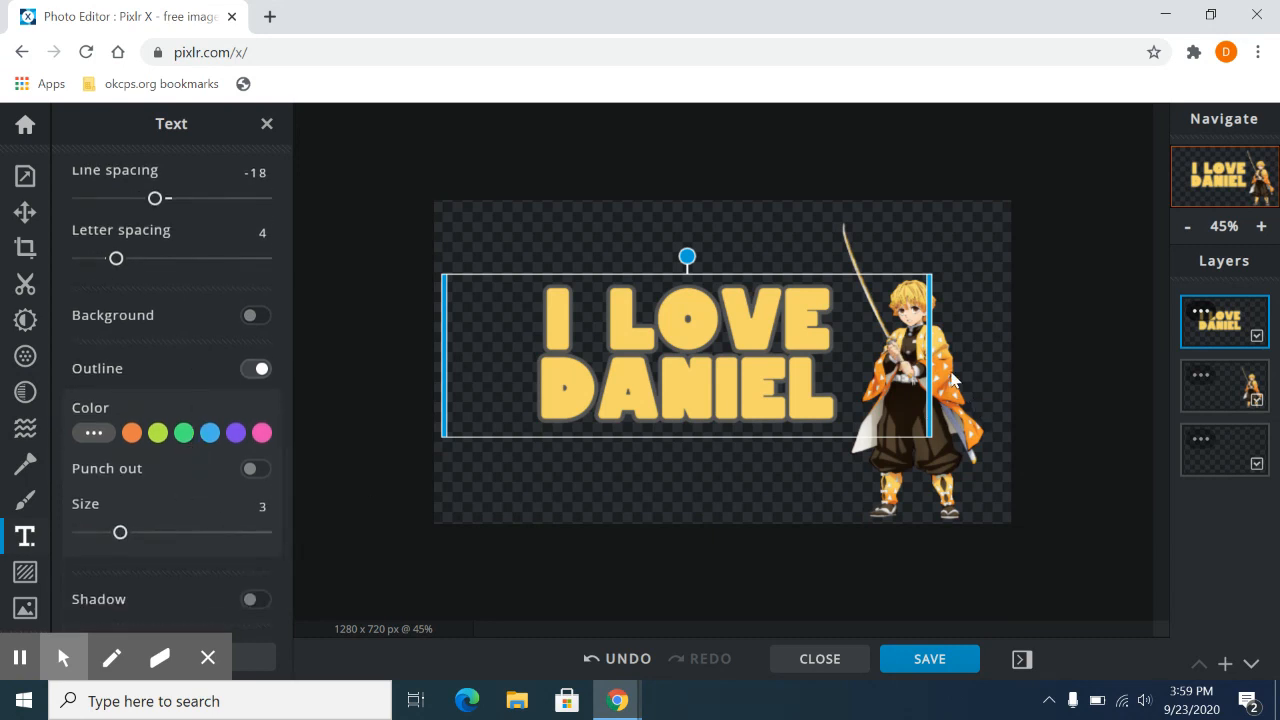
left_click(131, 433)
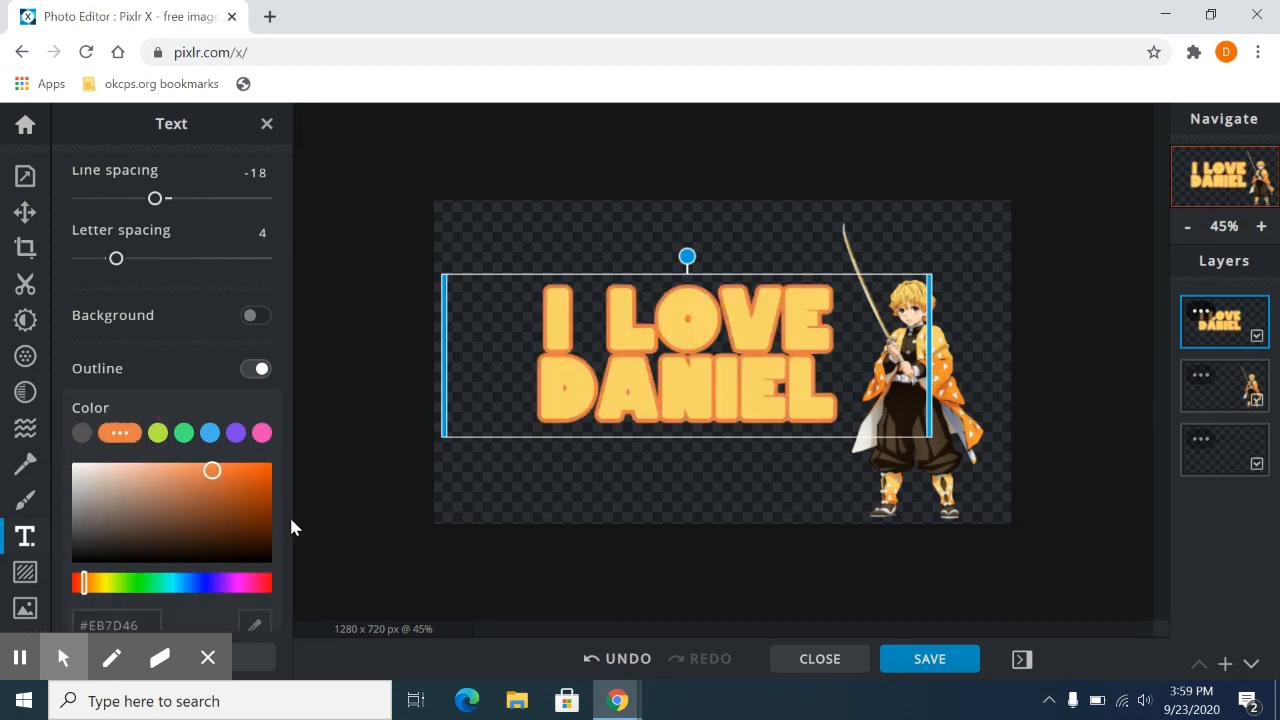
scroll(193, 536, "down", 1)
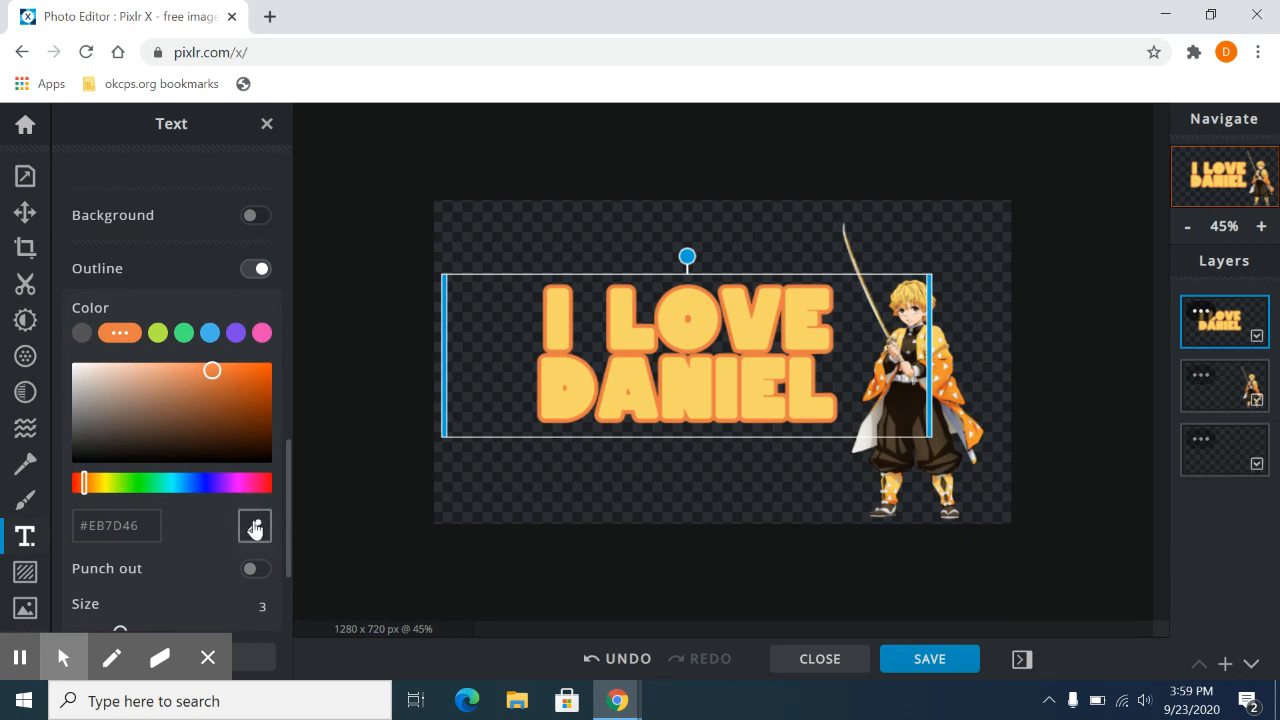
left_click(255, 528)
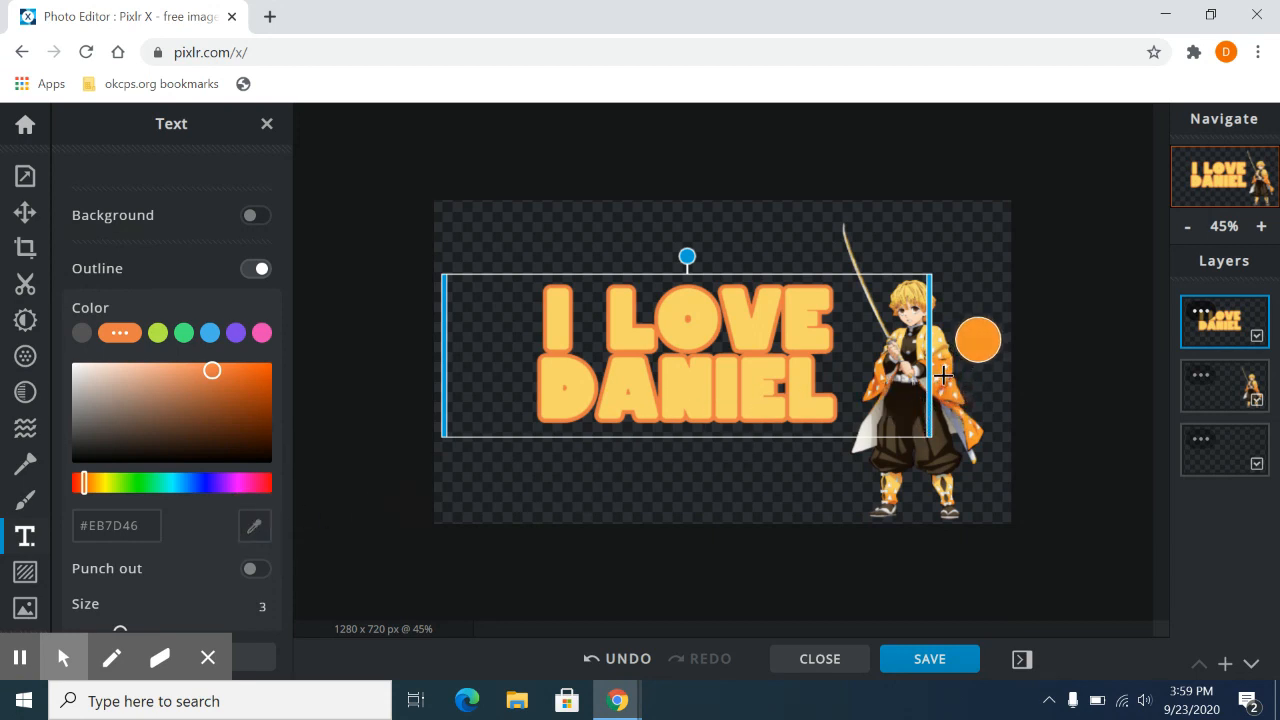
left_click(943, 374)
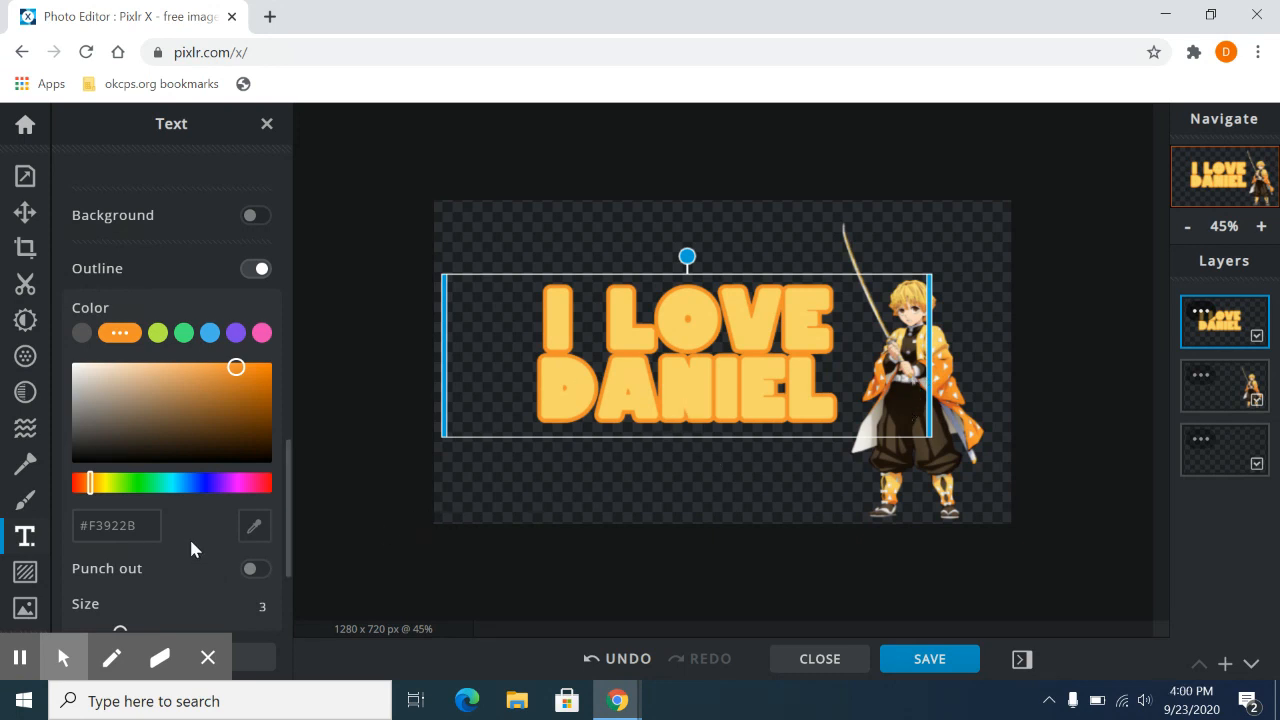
scroll(193, 548, "down", 1)
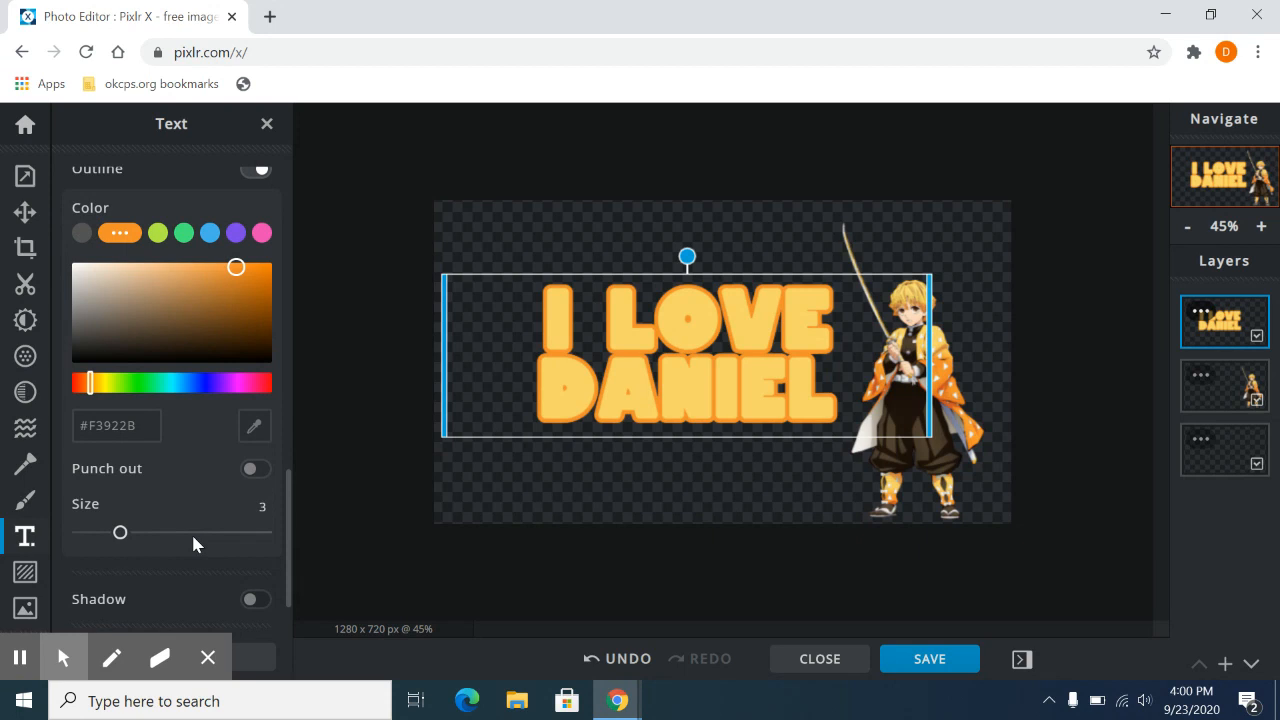
mouse_move(120, 532)
left_mouse_down()
mouse_move(276, 515)
mouse_move(265, 532)
mouse_move(119, 533)
mouse_move(132, 532)
left_mouse_up()
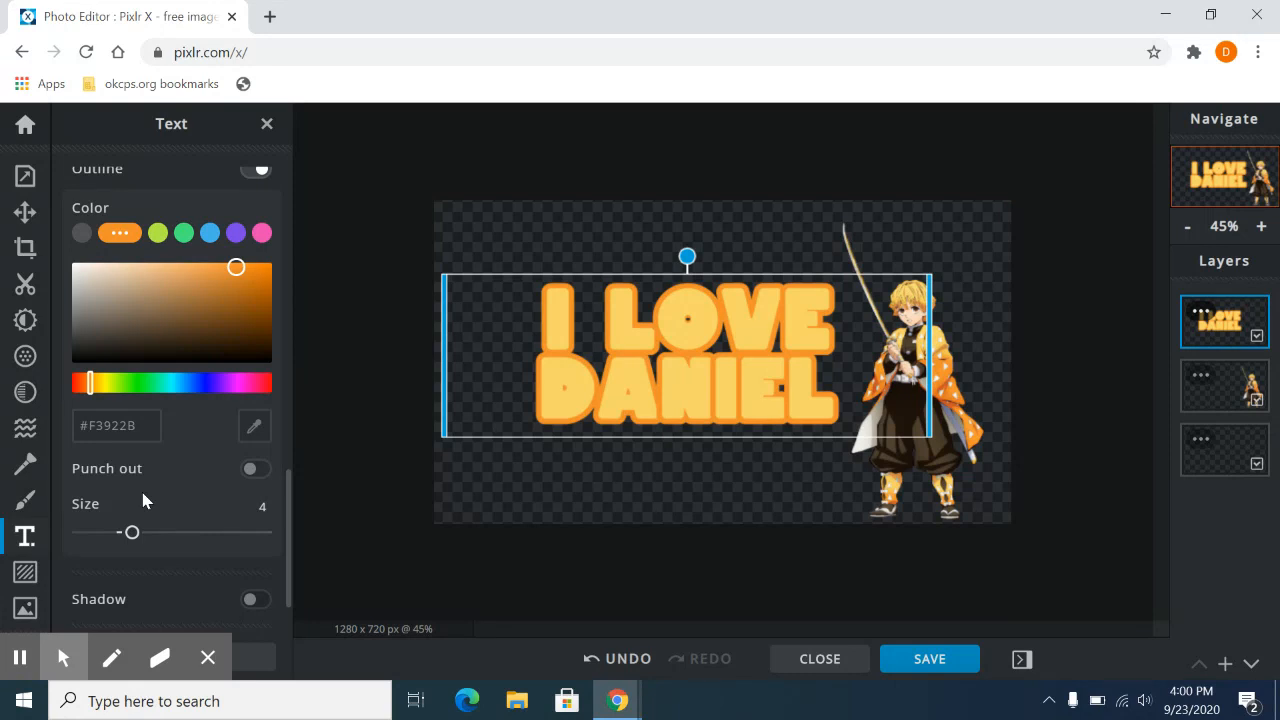
Try a near-white background box behind the text and turn it off.
scroll(199, 481, "up", 5)
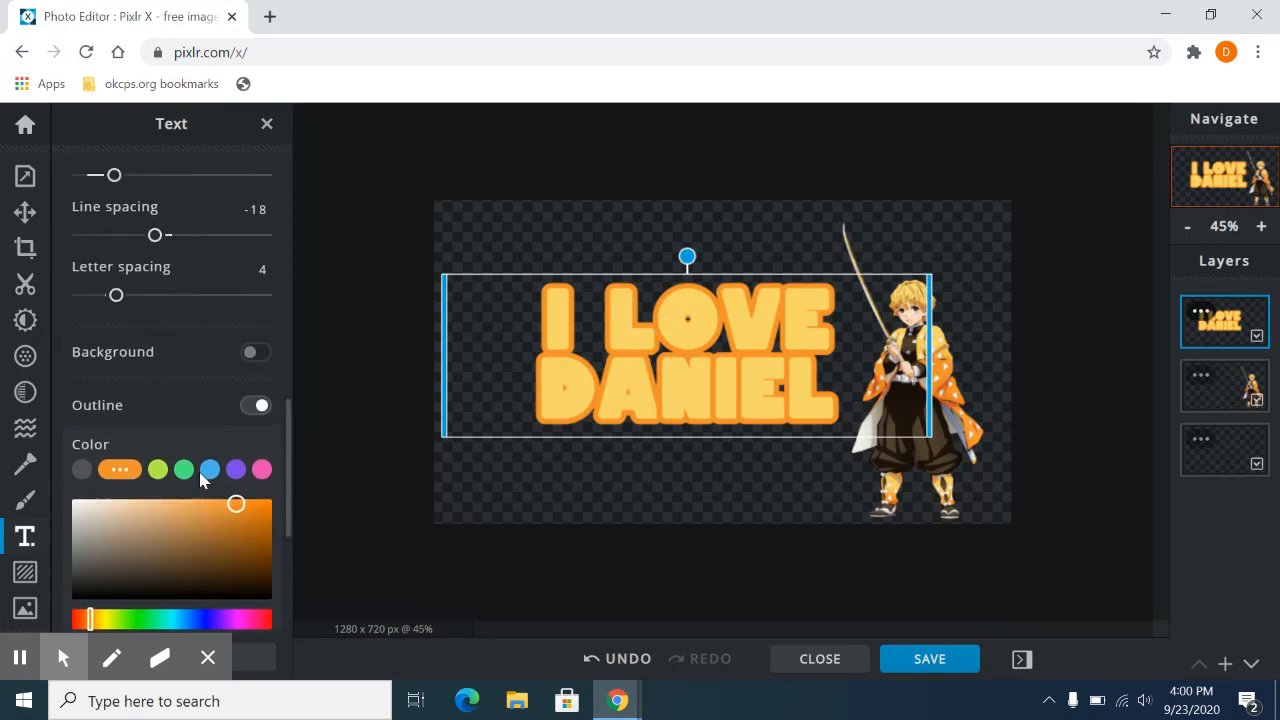
left_click(253, 418)
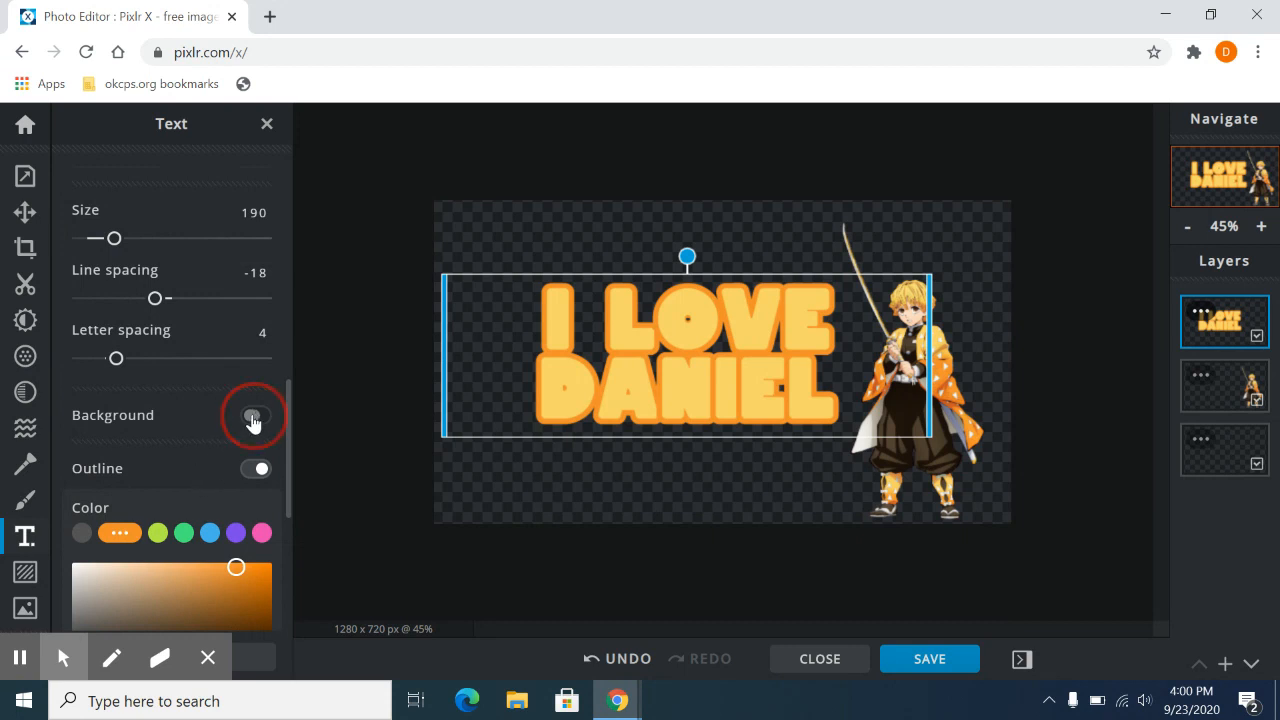
left_click(94, 481)
left_click_drag(65, 575, 79, 513)
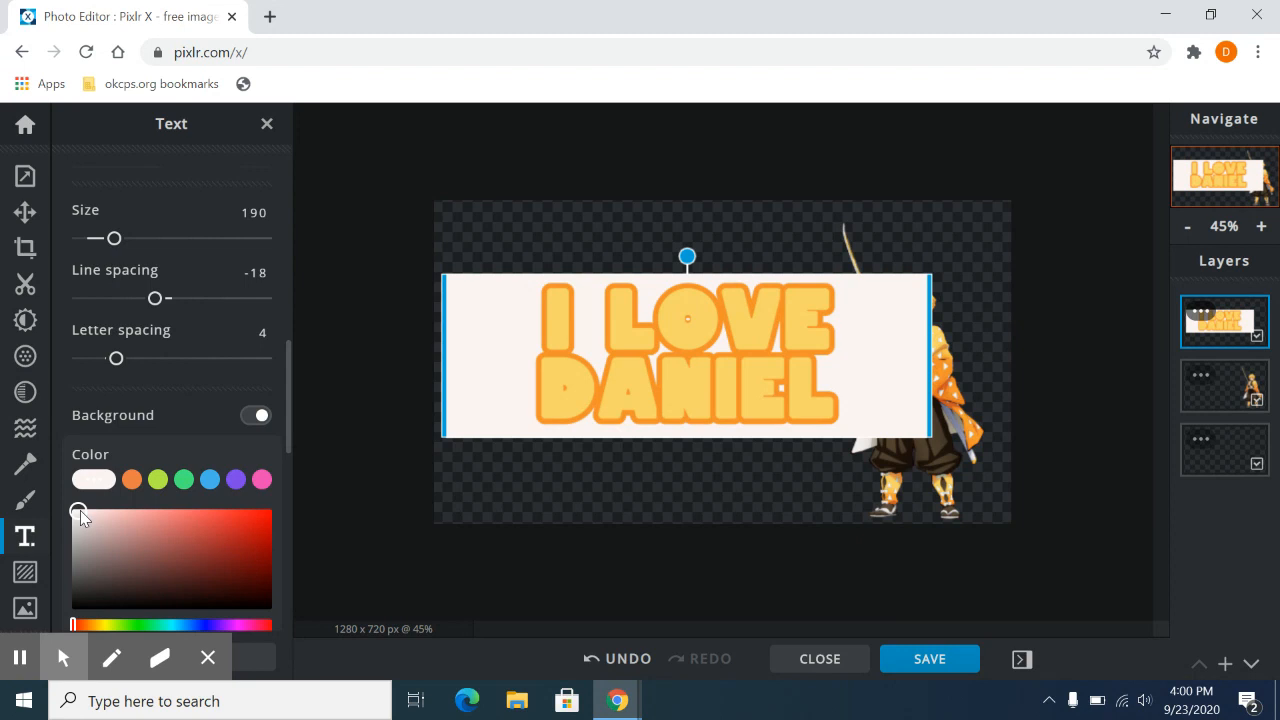
left_click(257, 416)
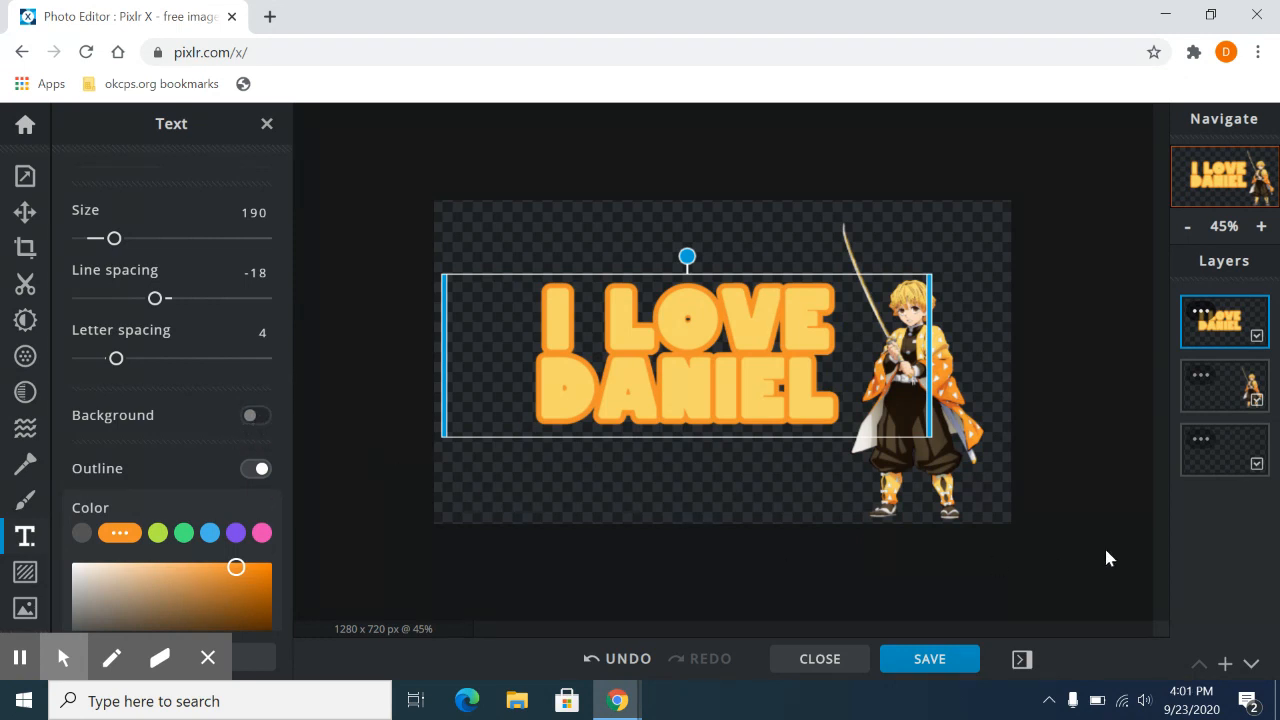
Add an empty layer and place it between the text layer and the character layer.
left_click(1232, 393)
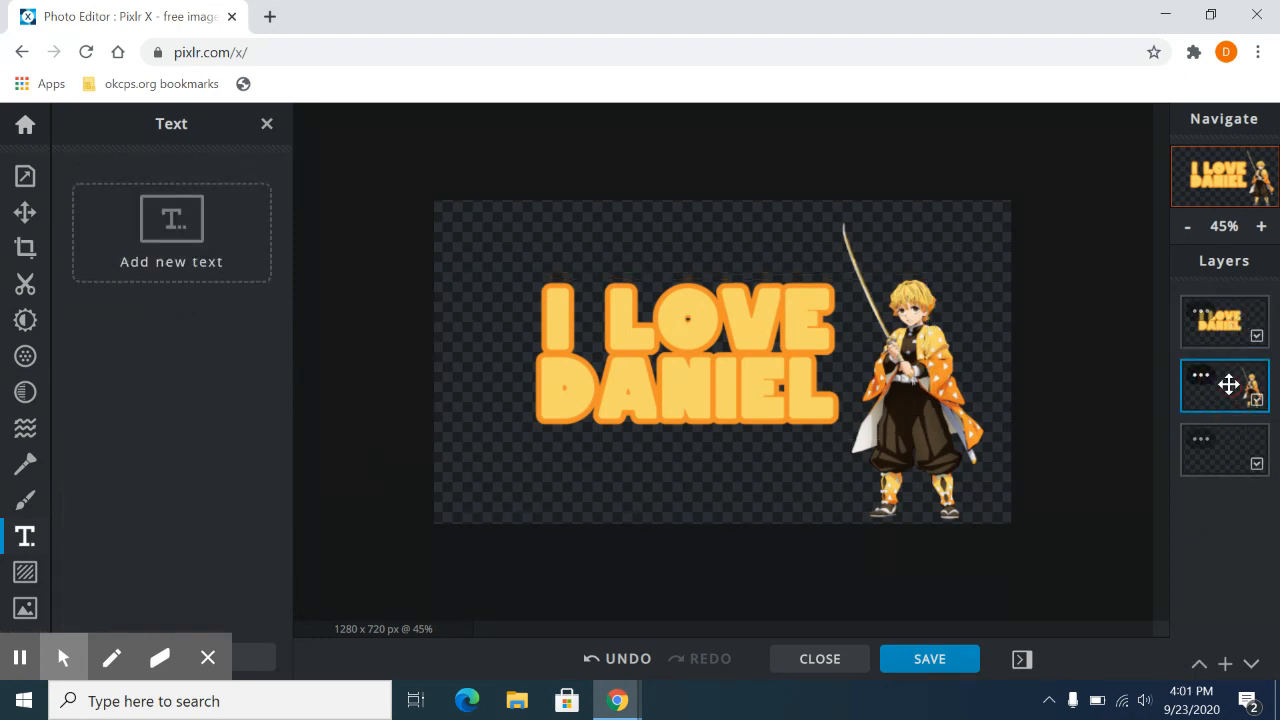
left_click(1226, 664)
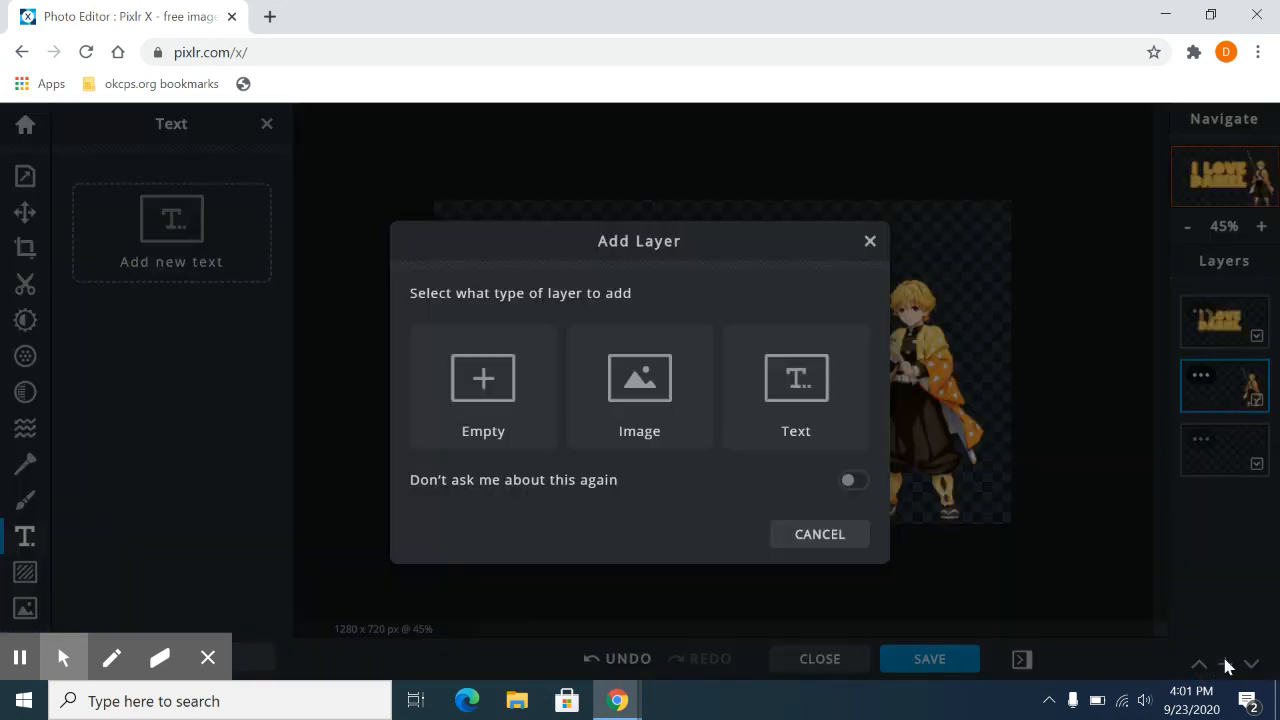
left_click(490, 394)
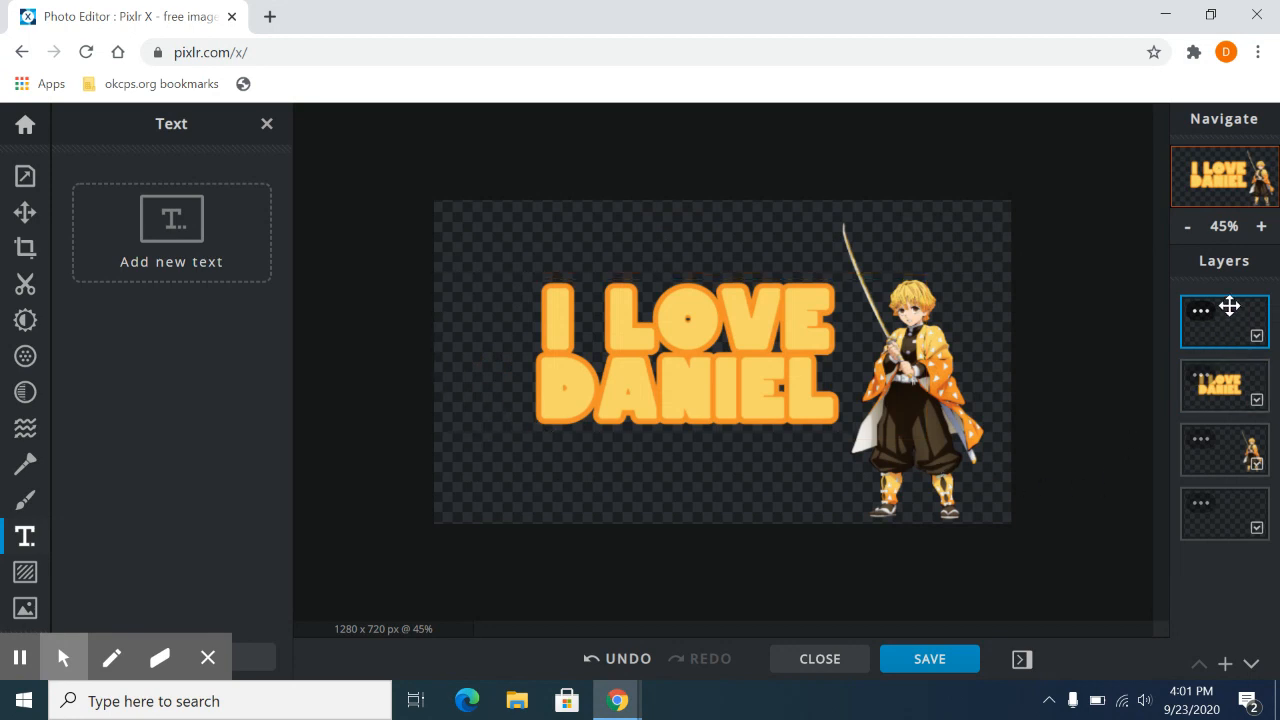
left_click_drag(1233, 318, 1239, 385)
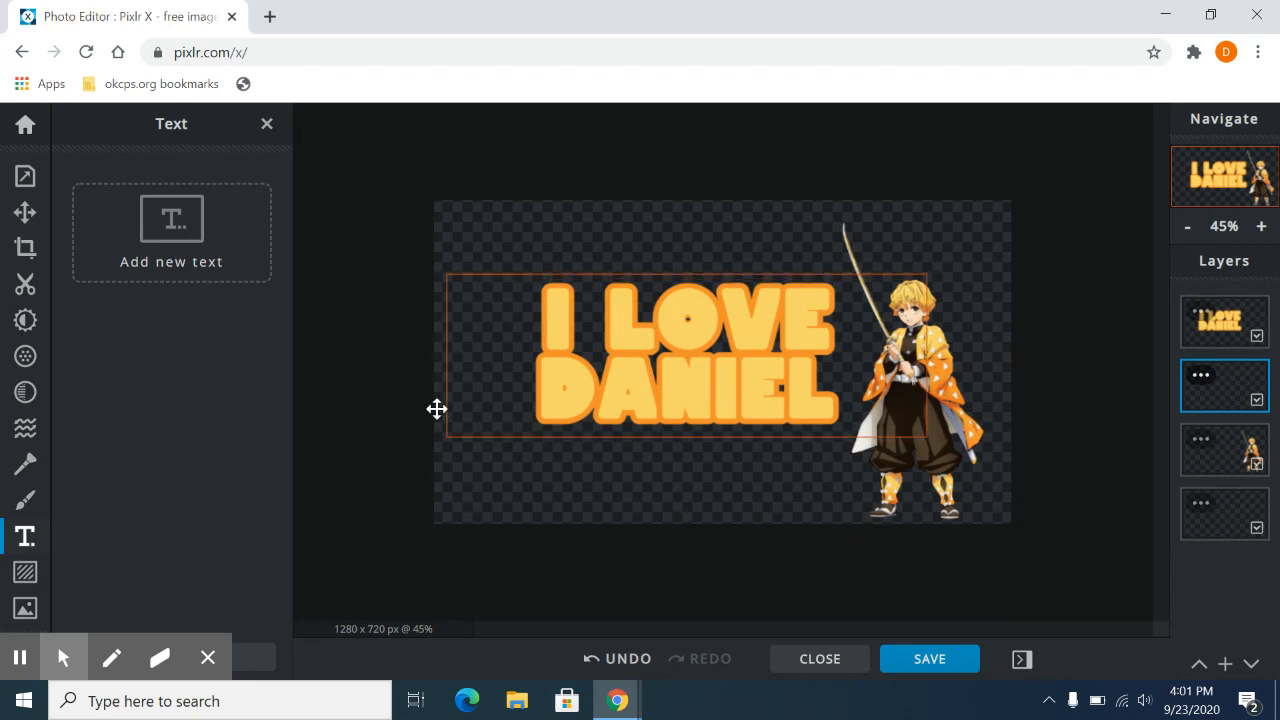
Try painting a white backdrop behind the text with a 248 px brush, undo it, and return the empty layer beneath the text.
left_click(26, 502)
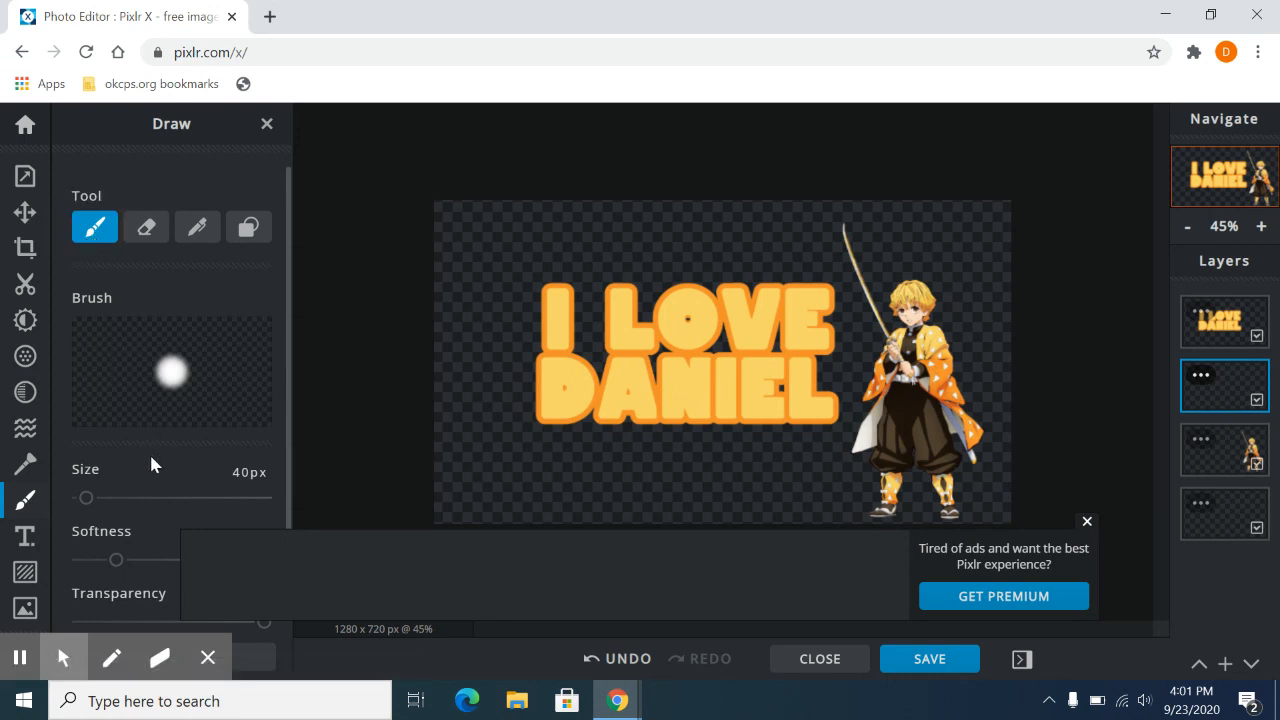
left_click_drag(88, 500, 125, 498)
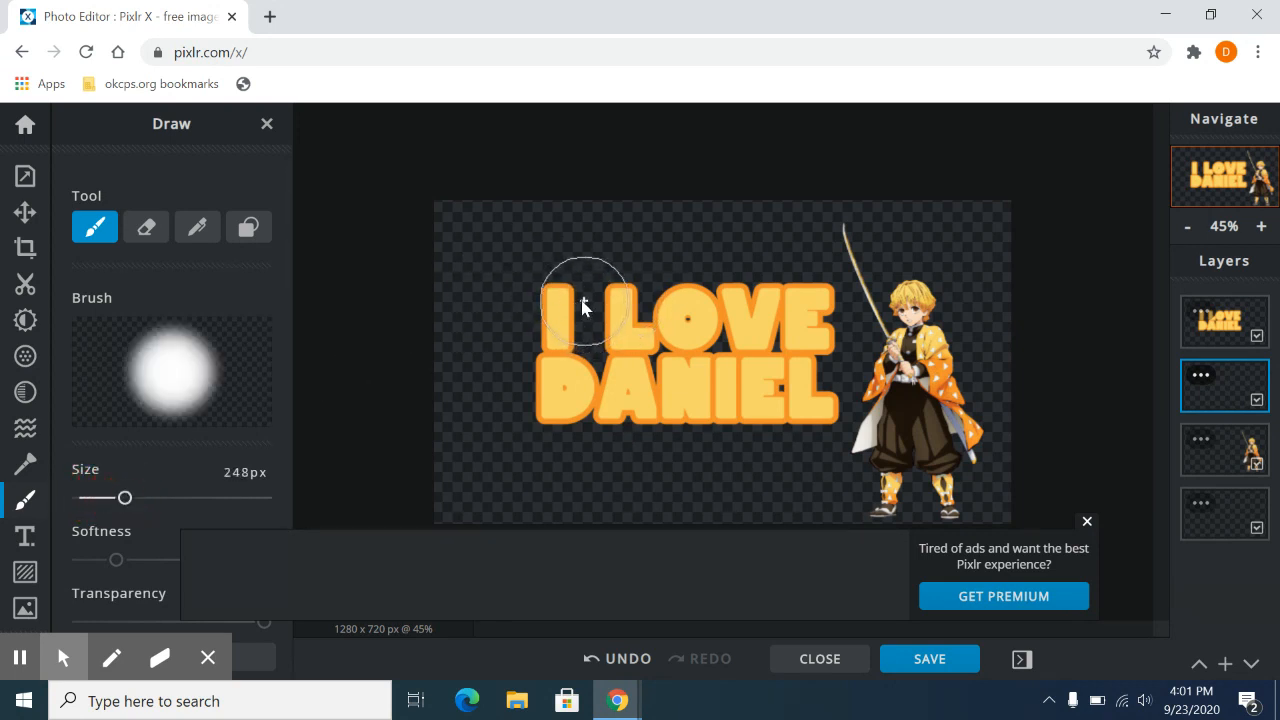
mouse_move(574, 322)
left_mouse_down()
mouse_move(603, 341)
mouse_move(583, 359)
mouse_move(629, 337)
mouse_move(603, 373)
mouse_move(647, 339)
mouse_move(664, 367)
mouse_move(654, 331)
mouse_move(710, 347)
mouse_move(640, 337)
mouse_move(675, 303)
mouse_move(689, 325)
mouse_move(637, 313)
mouse_move(727, 319)
mouse_move(726, 307)
mouse_move(788, 297)
mouse_move(819, 320)
mouse_move(823, 381)
mouse_move(797, 401)
mouse_move(672, 410)
mouse_move(555, 378)
mouse_move(568, 299)
mouse_move(689, 289)
mouse_move(818, 333)
mouse_move(831, 354)
mouse_move(815, 384)
mouse_move(740, 422)
mouse_move(574, 415)
mouse_move(539, 384)
mouse_move(534, 362)
mouse_move(560, 334)
mouse_move(705, 298)
left_mouse_up()
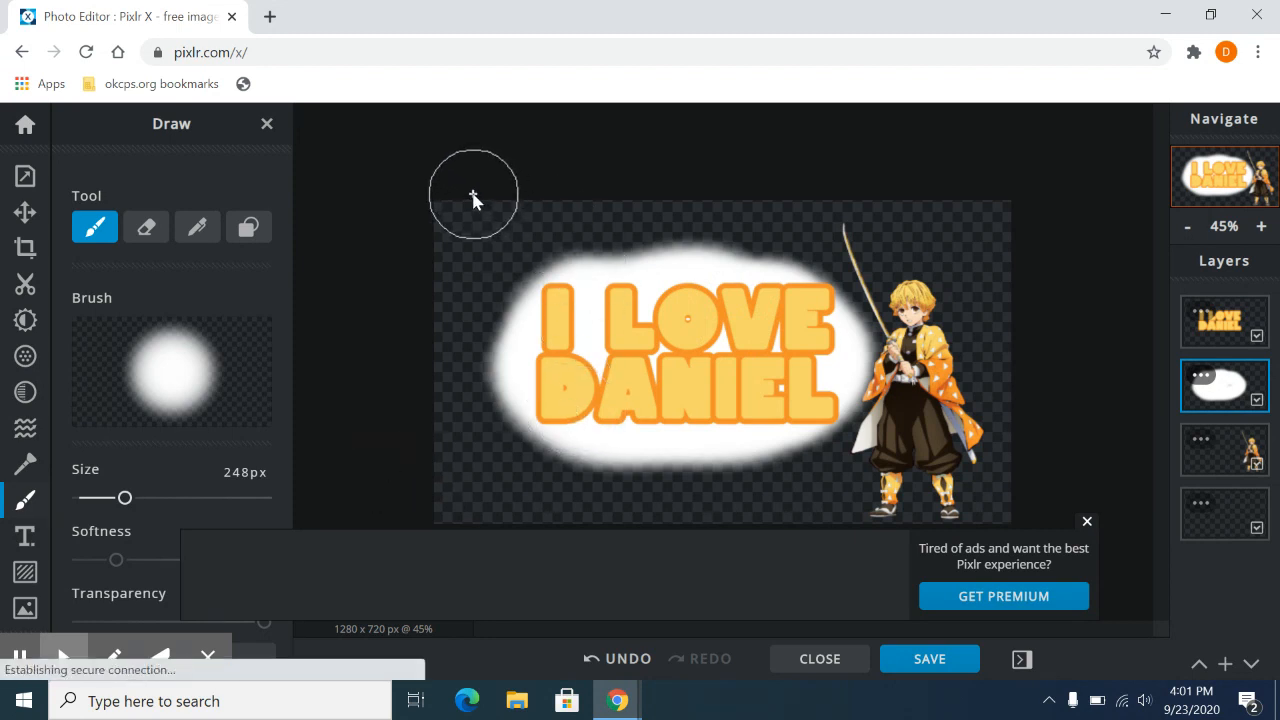
key("ctrl+z")
key("ctrl+z")
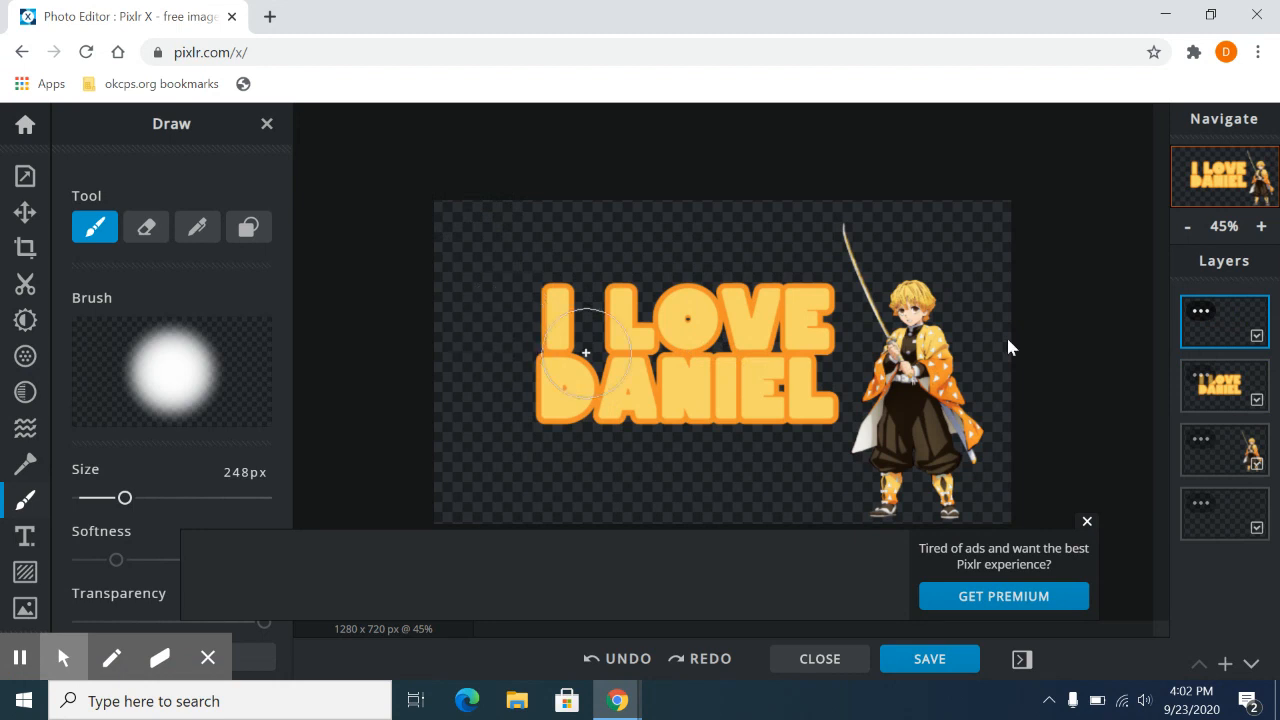
left_click_drag(1230, 316, 1234, 374)
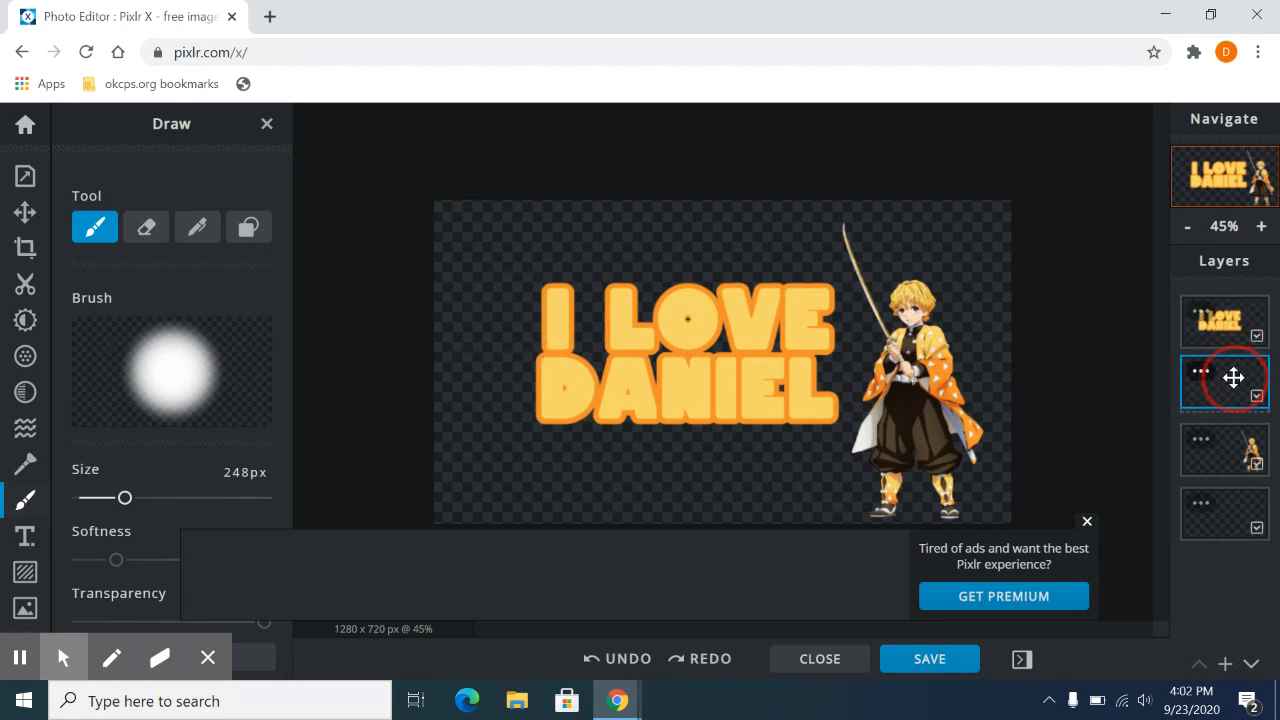
Paint a white backdrop behind both lines of text on the empty layer with a 156 px brush.
left_click_drag(122, 495, 108, 497)
mouse_move(557, 288)
left_mouse_down()
mouse_move(543, 300)
mouse_move(586, 286)
mouse_move(731, 290)
left_mouse_up()
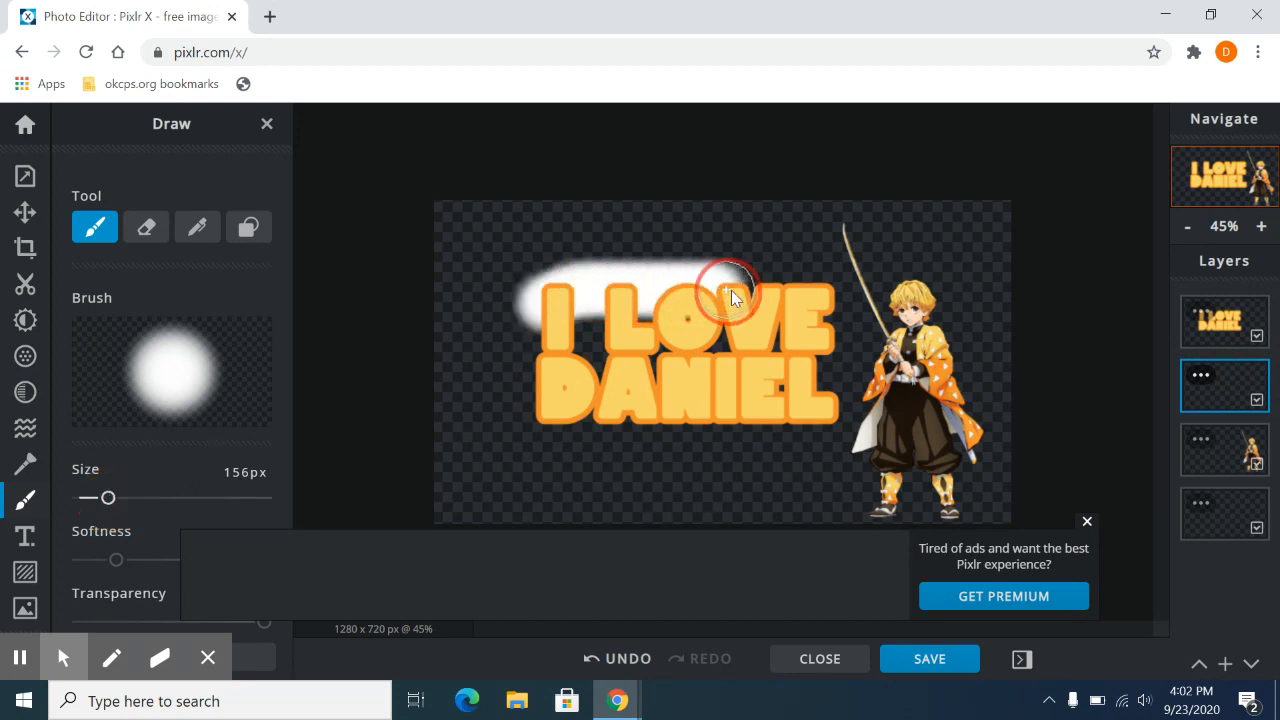
mouse_move(828, 329)
left_mouse_down()
mouse_move(835, 392)
mouse_move(804, 415)
mouse_move(664, 431)
mouse_move(554, 407)
mouse_move(518, 358)
mouse_move(536, 332)
mouse_move(565, 327)
mouse_move(594, 330)
mouse_move(580, 348)
mouse_move(646, 351)
mouse_move(645, 326)
mouse_move(707, 374)
mouse_move(658, 377)
left_mouse_up()
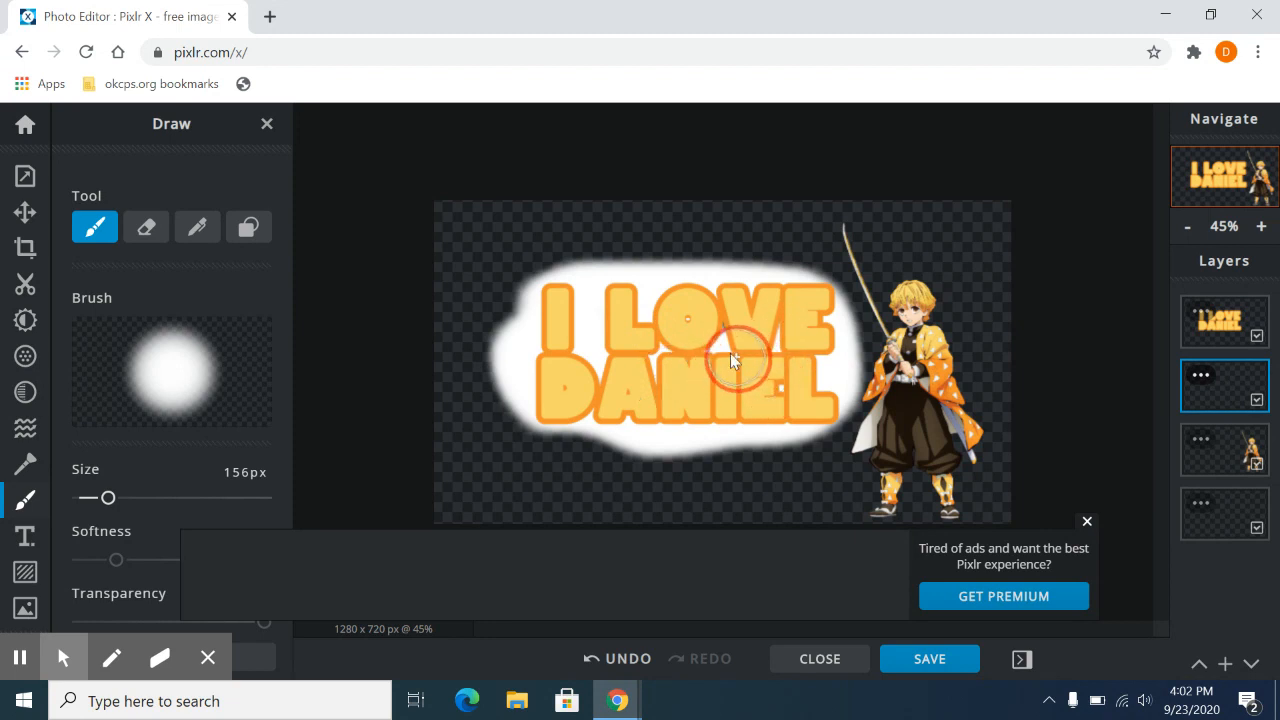
left_click_drag(527, 312, 554, 362)
mouse_move(581, 410)
left_mouse_down()
mouse_move(643, 441)
mouse_move(553, 424)
mouse_move(666, 434)
mouse_move(803, 421)
mouse_move(839, 404)
mouse_move(848, 369)
mouse_move(812, 305)
left_mouse_up()
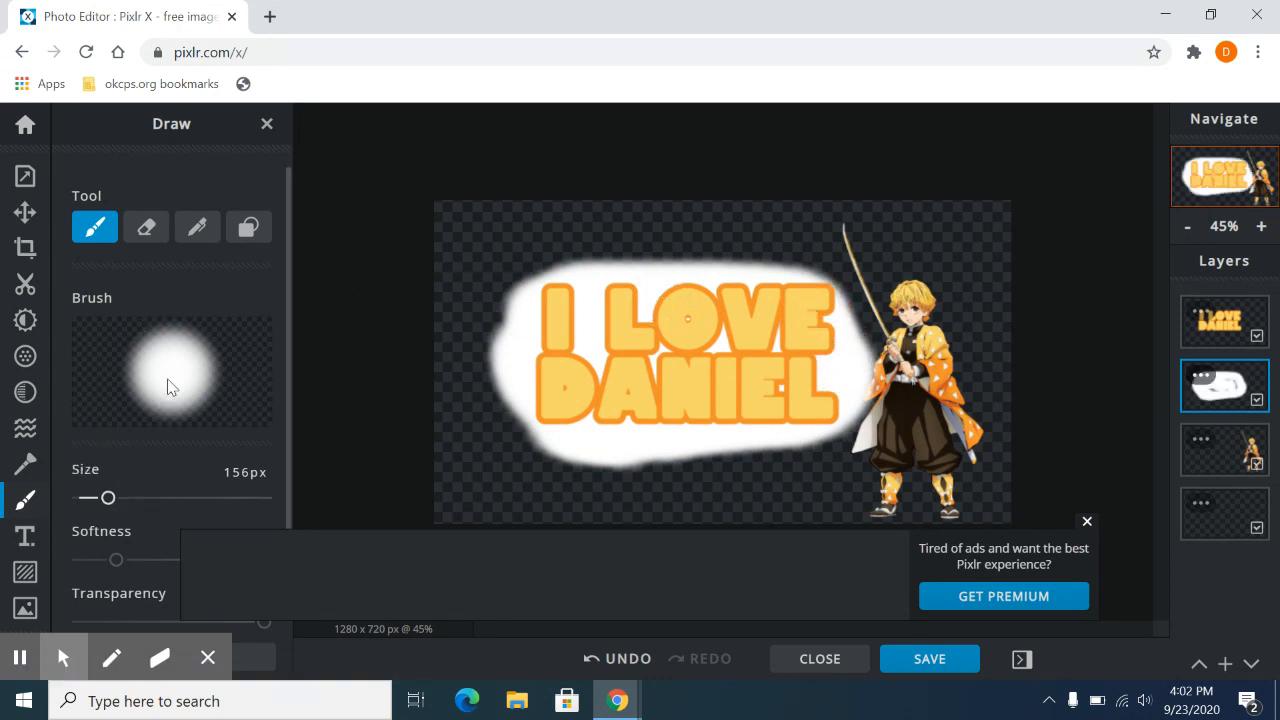
Set the brush softness to 61% and paint around the white backdrop to widen and soften its edges.
scroll(168, 387, "down", 1)
left_click_drag(116, 481, 193, 481)
mouse_move(682, 282)
left_mouse_down()
mouse_move(608, 266)
mouse_move(535, 291)
mouse_move(497, 320)
mouse_move(497, 408)
mouse_move(548, 456)
mouse_move(613, 466)
mouse_move(503, 391)
mouse_move(571, 457)
mouse_move(663, 466)
mouse_move(858, 425)
mouse_move(886, 372)
mouse_move(866, 314)
mouse_move(837, 283)
mouse_move(690, 280)
mouse_move(659, 259)
mouse_move(757, 274)
mouse_move(849, 323)
mouse_move(878, 368)
mouse_move(821, 313)
mouse_move(737, 266)
mouse_move(623, 266)
mouse_move(603, 287)
left_mouse_up()
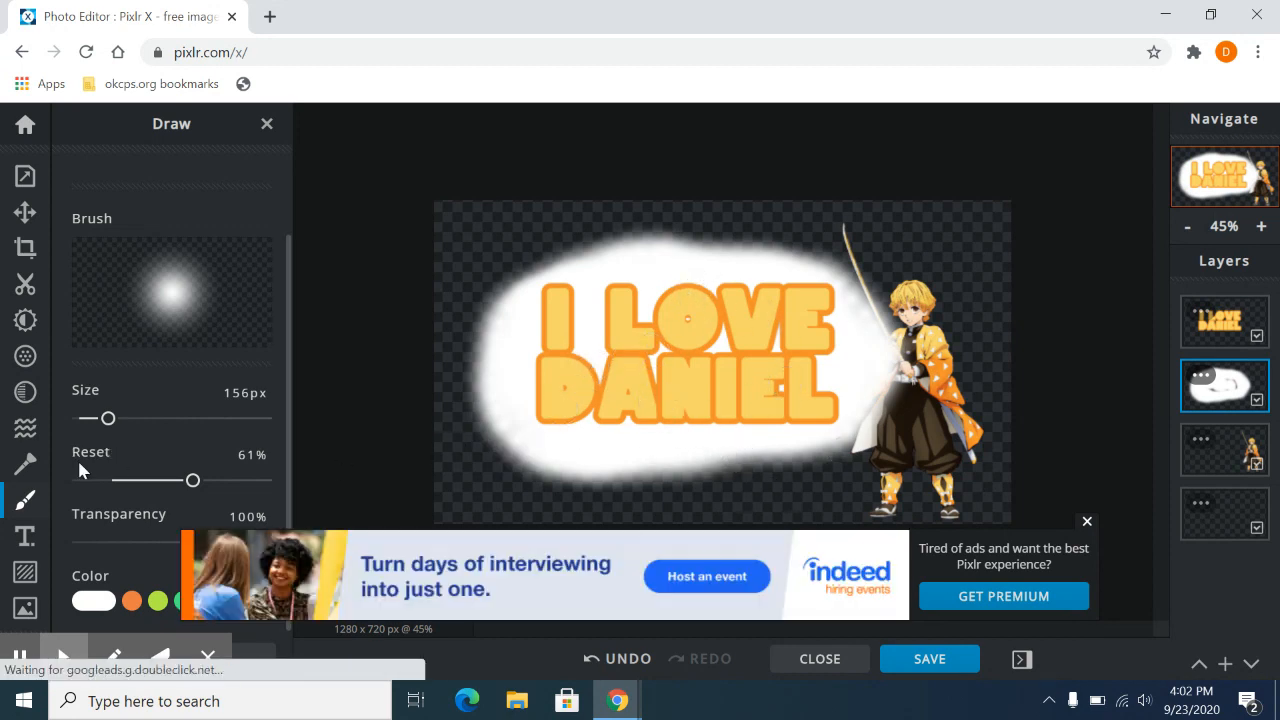
left_click(1087, 526)
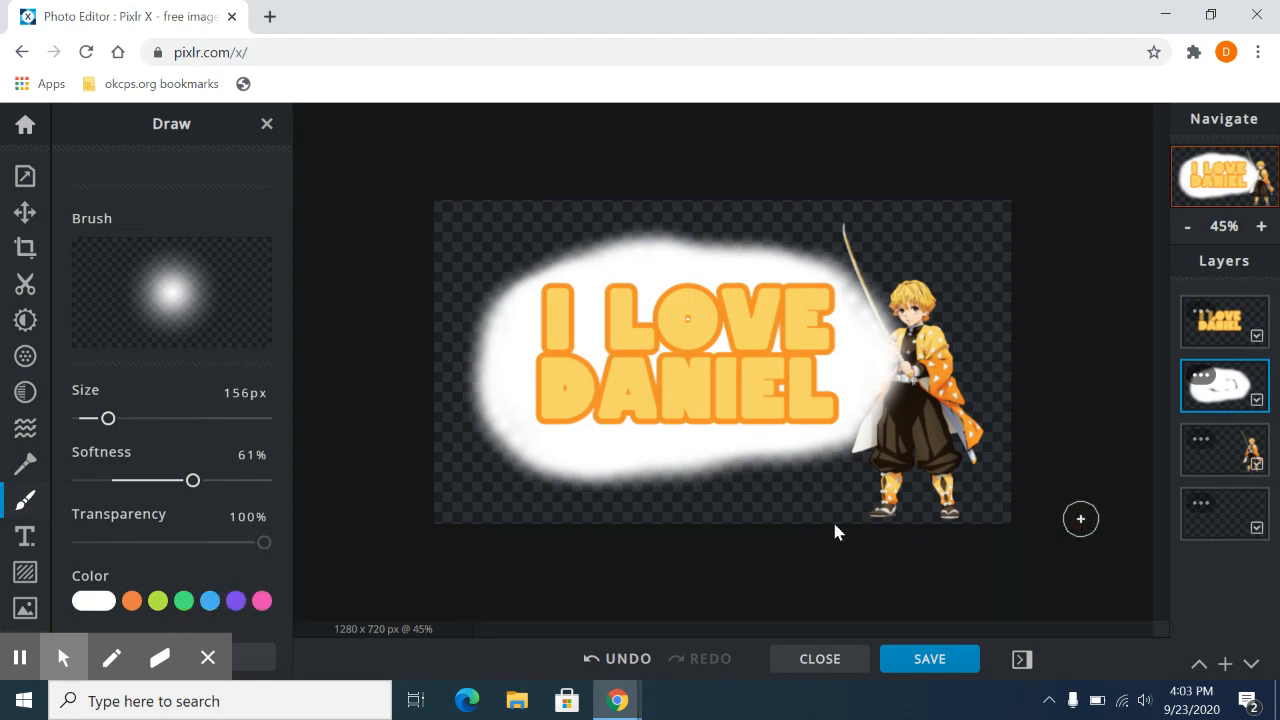
left_click(25, 503)
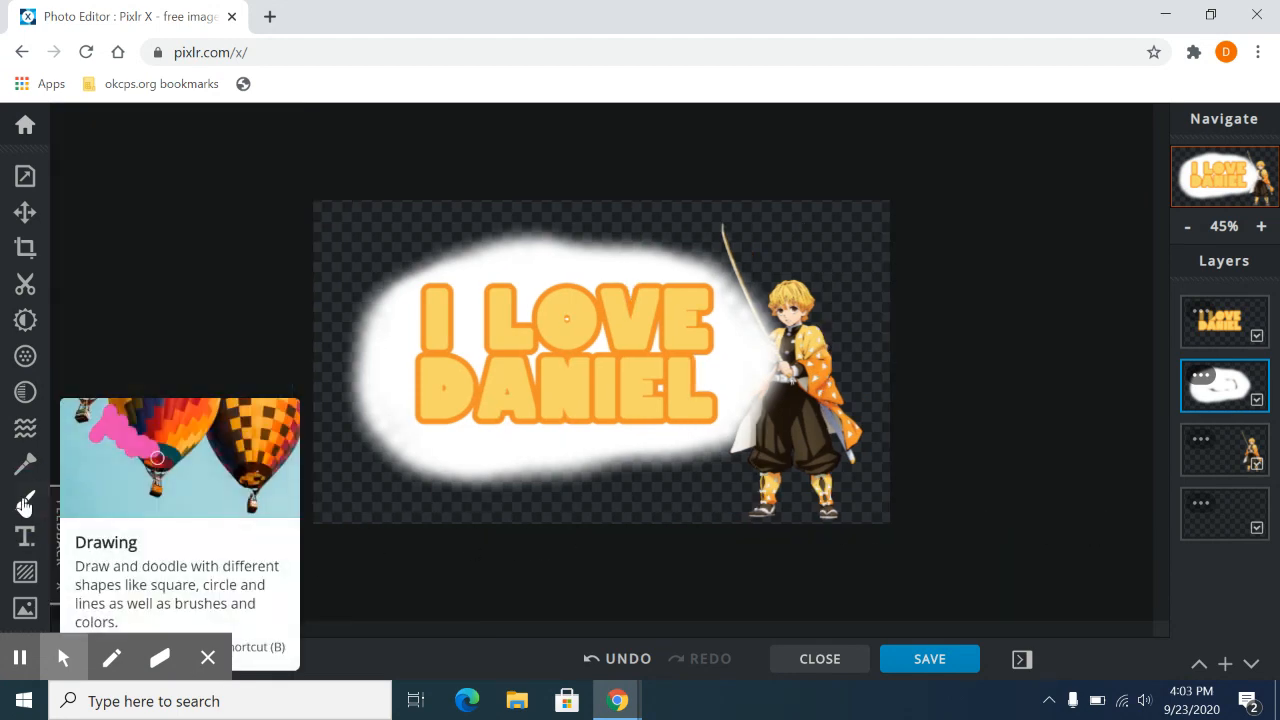
Set the drawing tool to a white filled triangle shape and add an empty layer above the text layer.
left_click(25, 503)
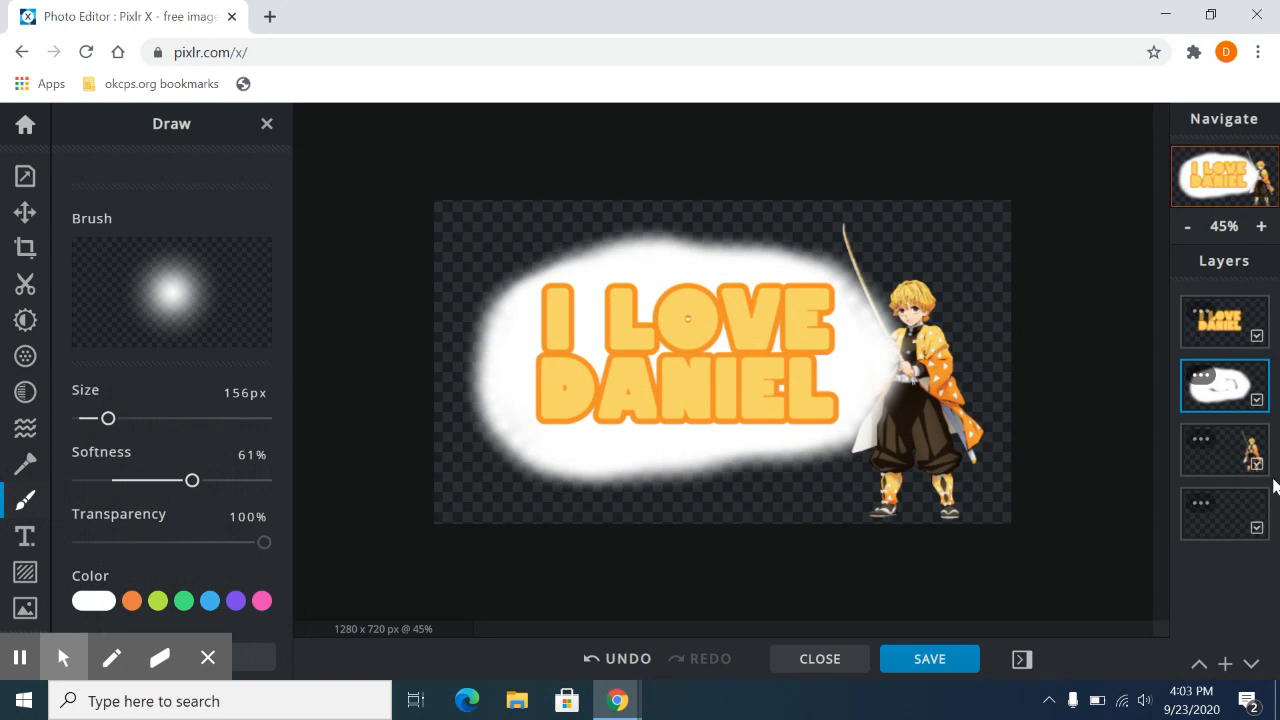
scroll(135, 390, "up", 1)
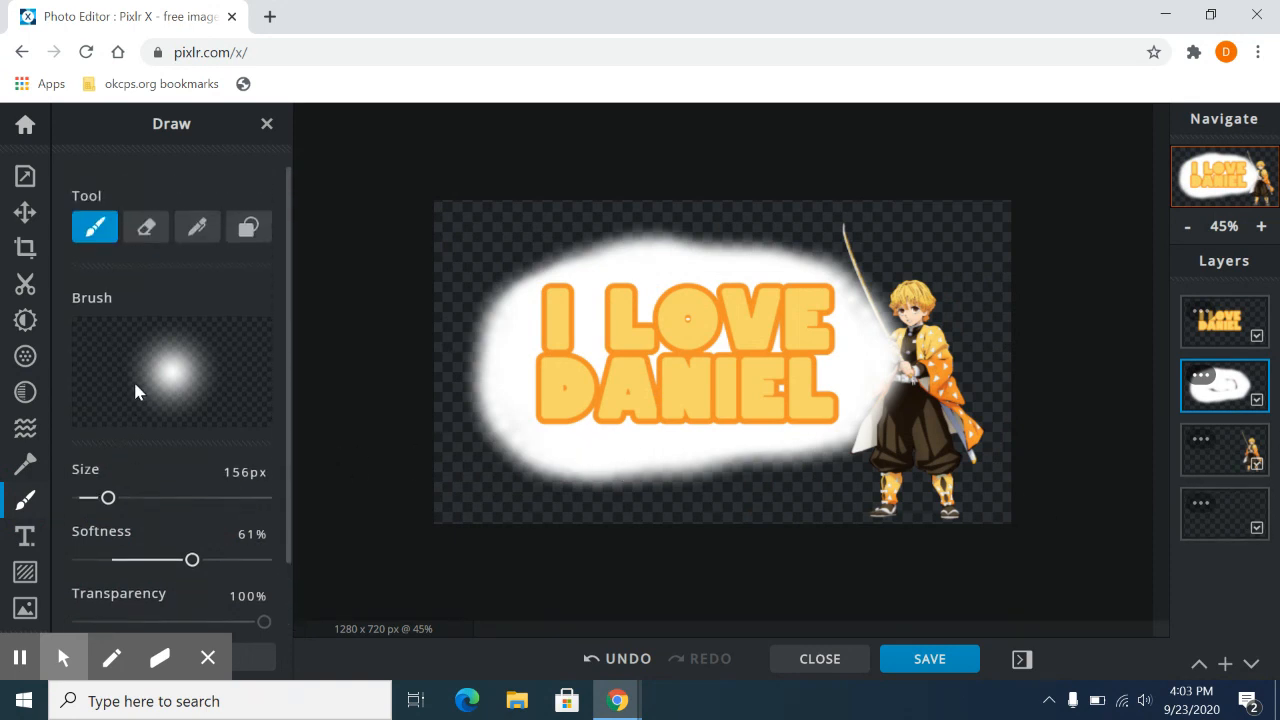
left_click(245, 238)
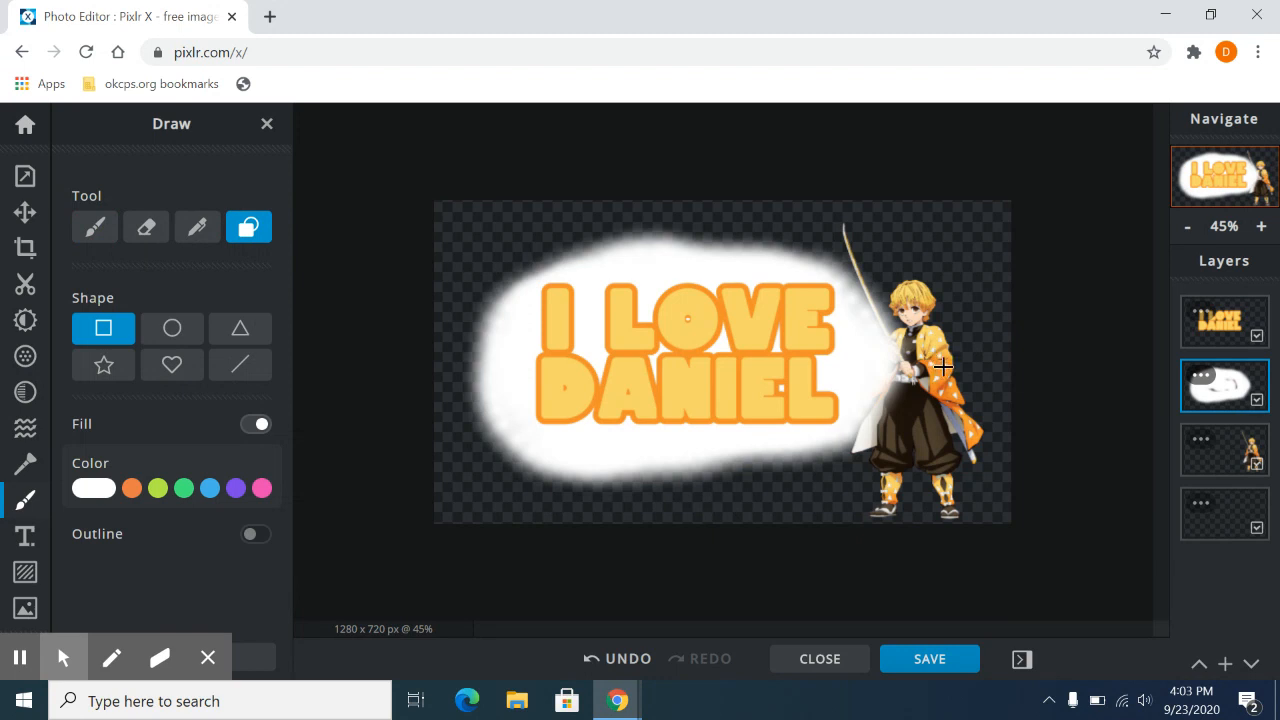
left_click(244, 334)
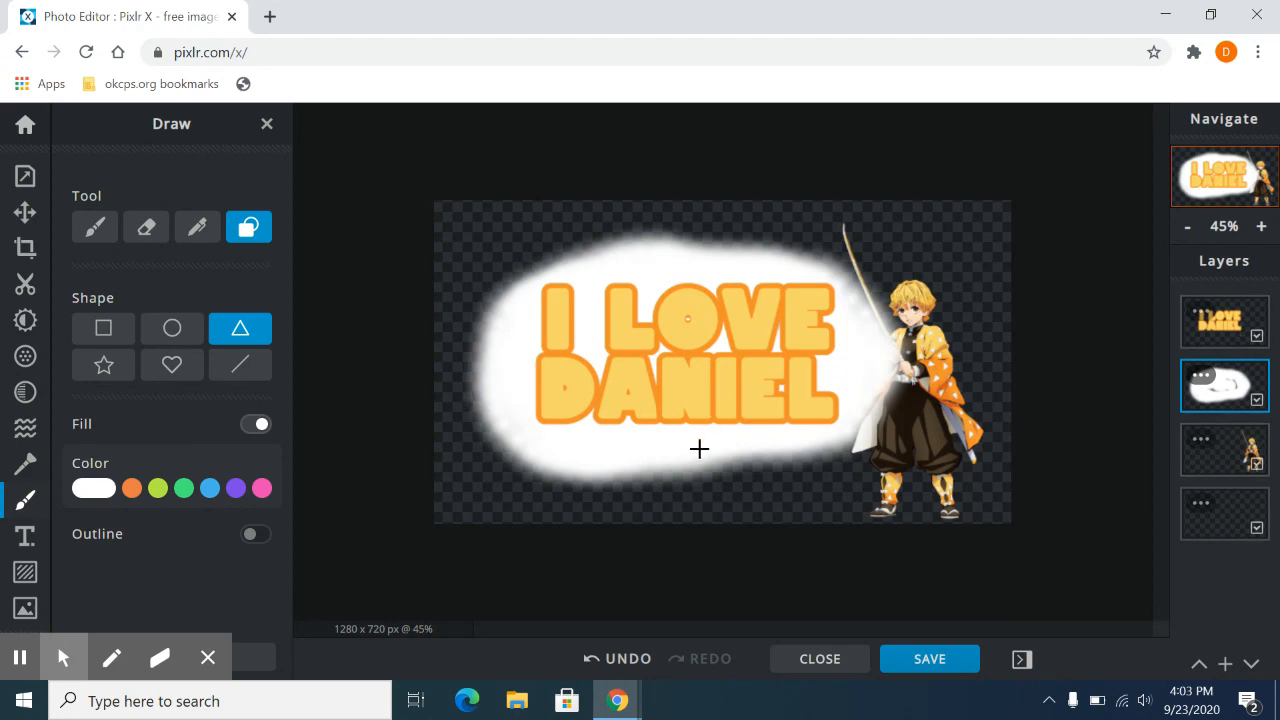
left_click(1224, 664)
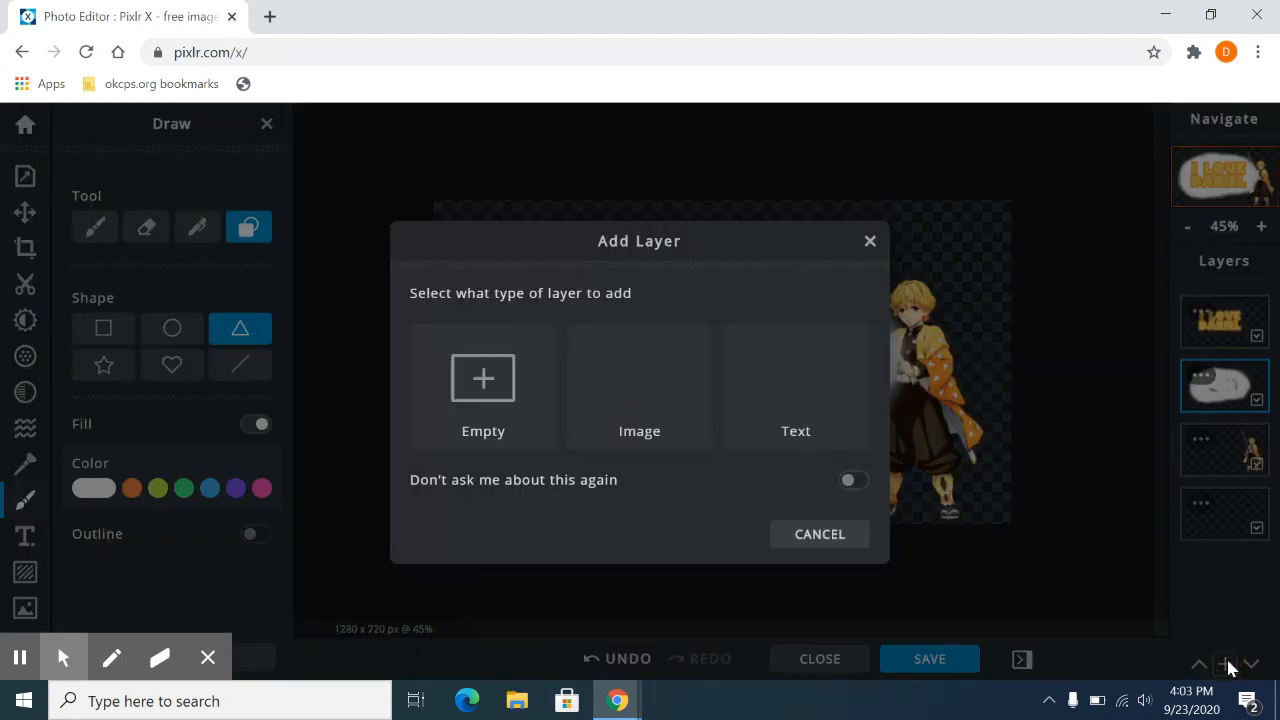
left_click(484, 392)
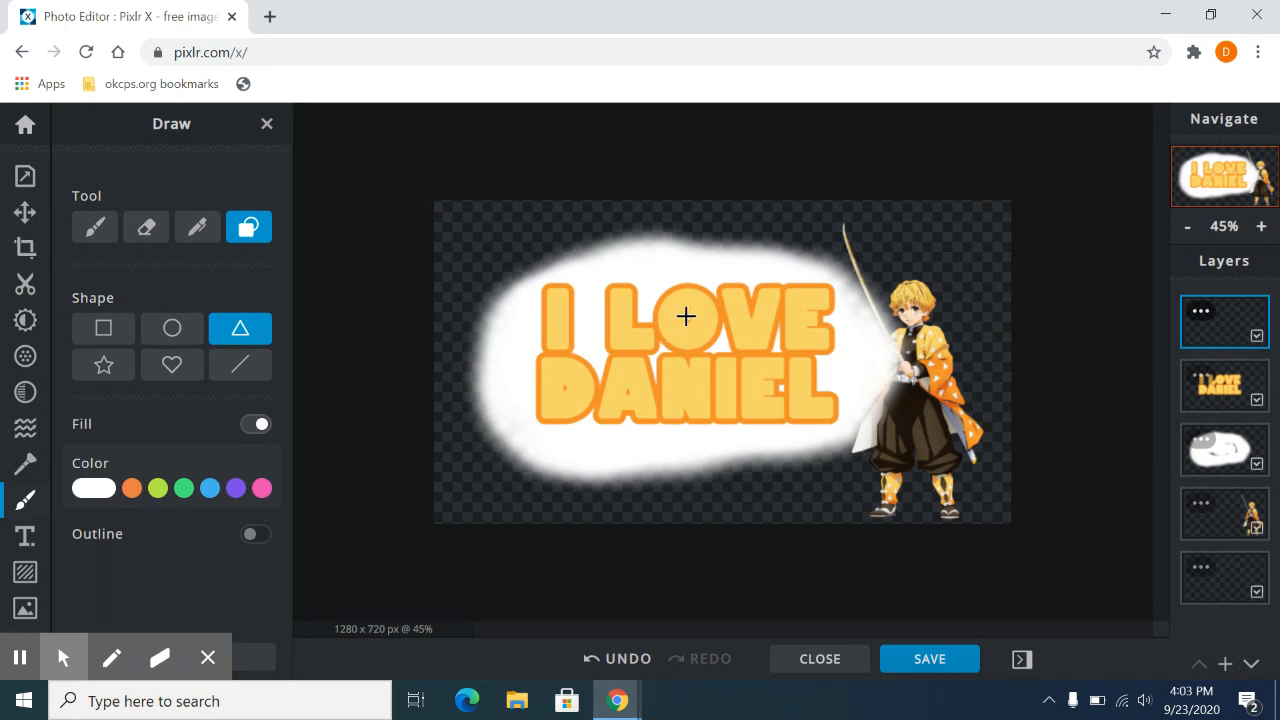
Draw a small white triangle about 66 x 48 px inside the O of LOVE, undoing the first attempt.
left_click_drag(684, 312, 703, 337)
key("ctrl+z")
key("ctrl+z")
left_click_drag(683, 308, 697, 329)
Centre the white triangle in the O of LOVE, at about left 527 and top 233.
left_click(25, 212)
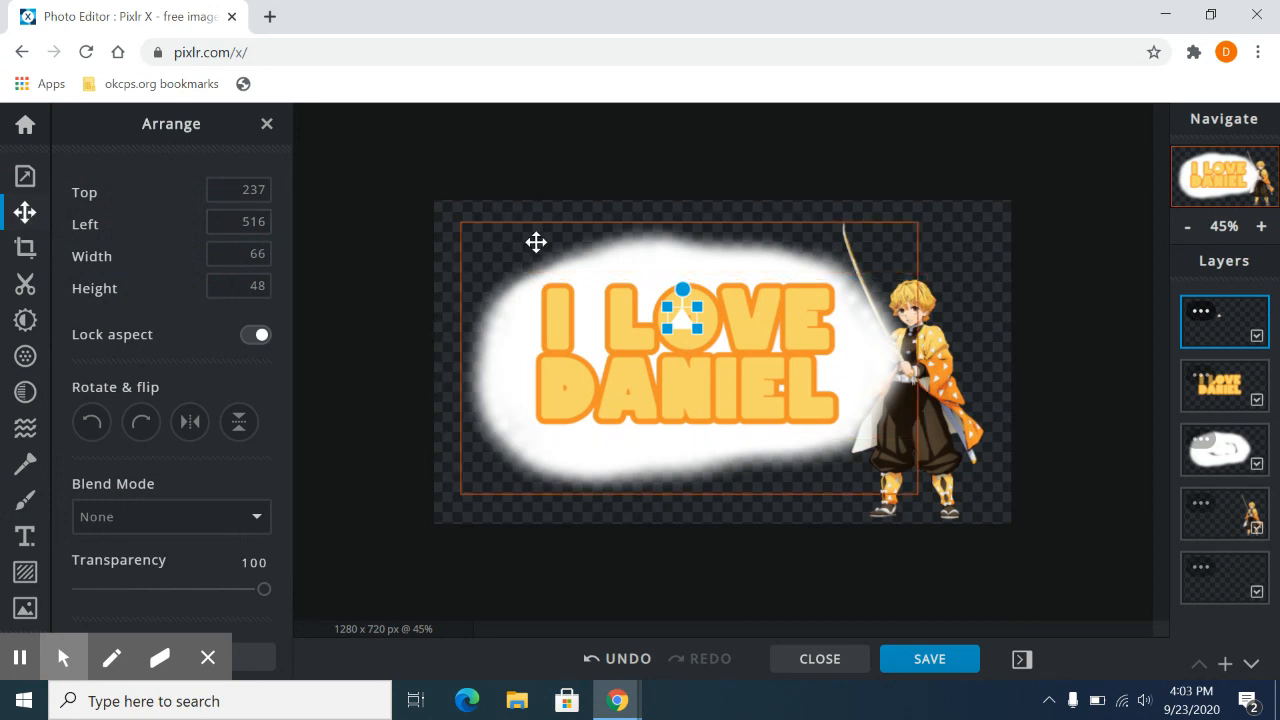
left_click_drag(685, 316, 690, 313)
left_click(760, 545)
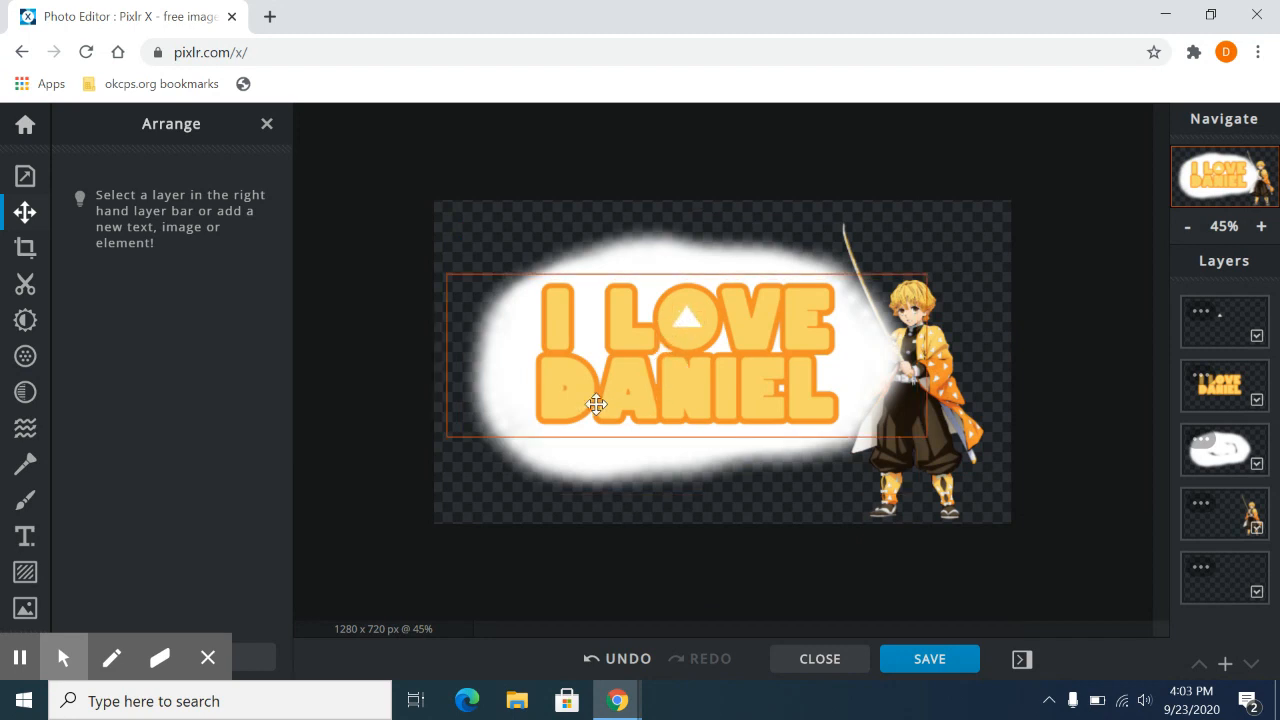
Duplicate the triangle layer and move the copy onto the A in the second text line, at about left 396 and top 384.
left_click(692, 323)
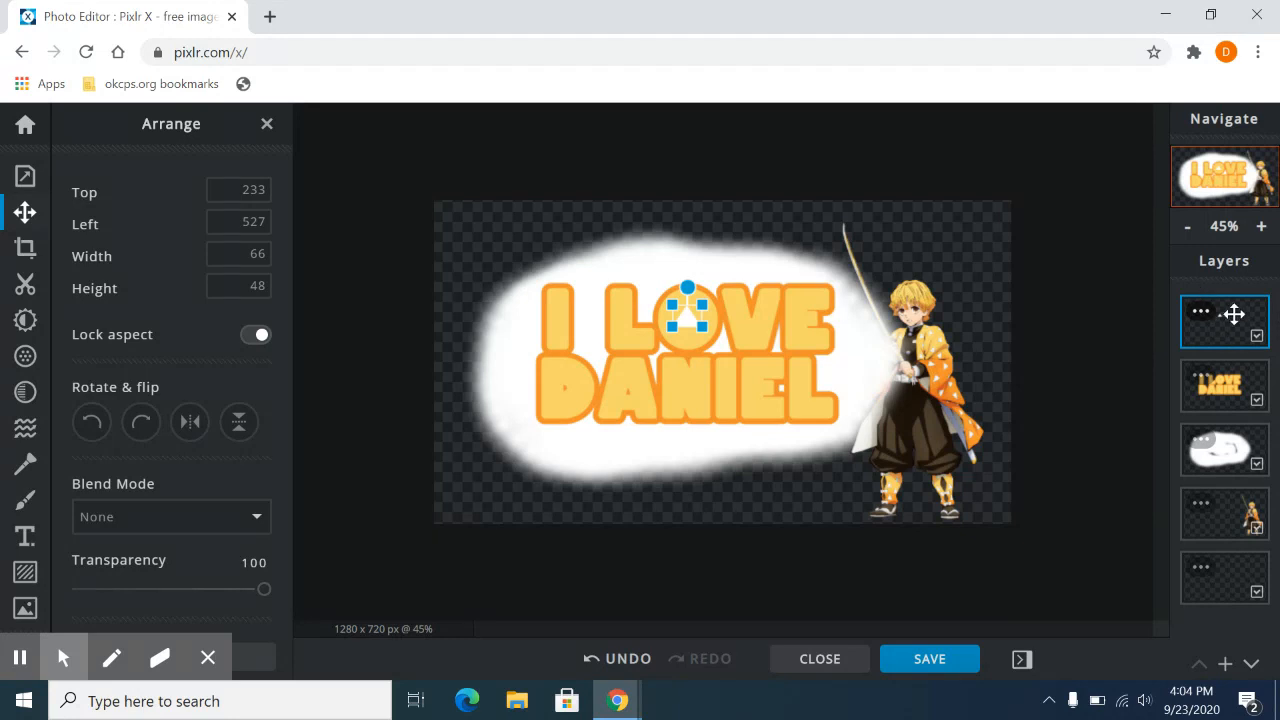
left_click(1233, 314)
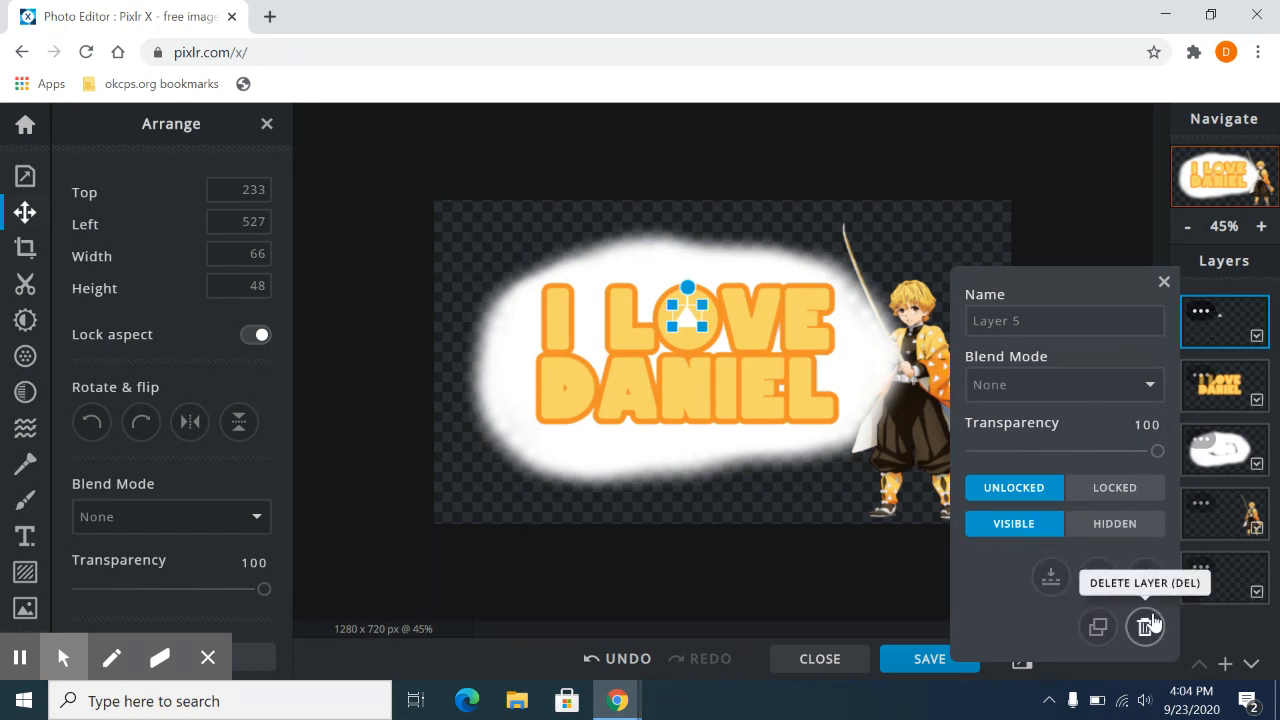
left_click(1097, 628)
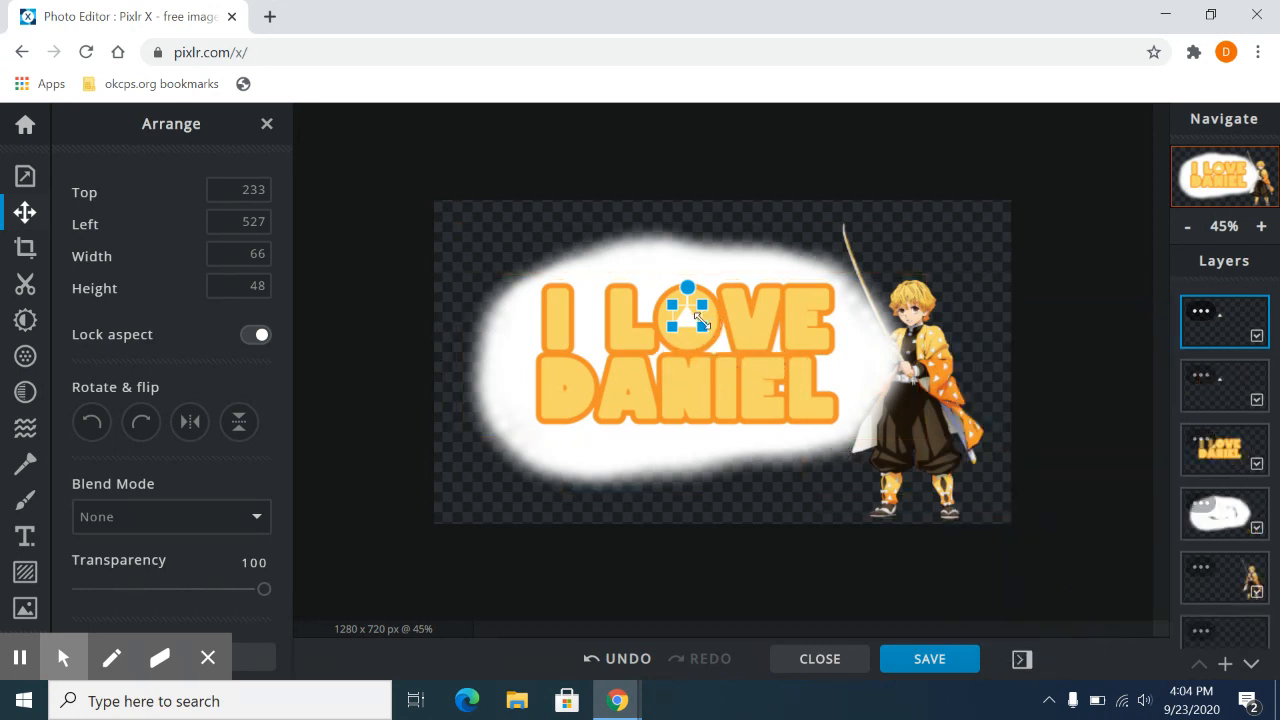
left_click_drag(687, 318, 629, 385)
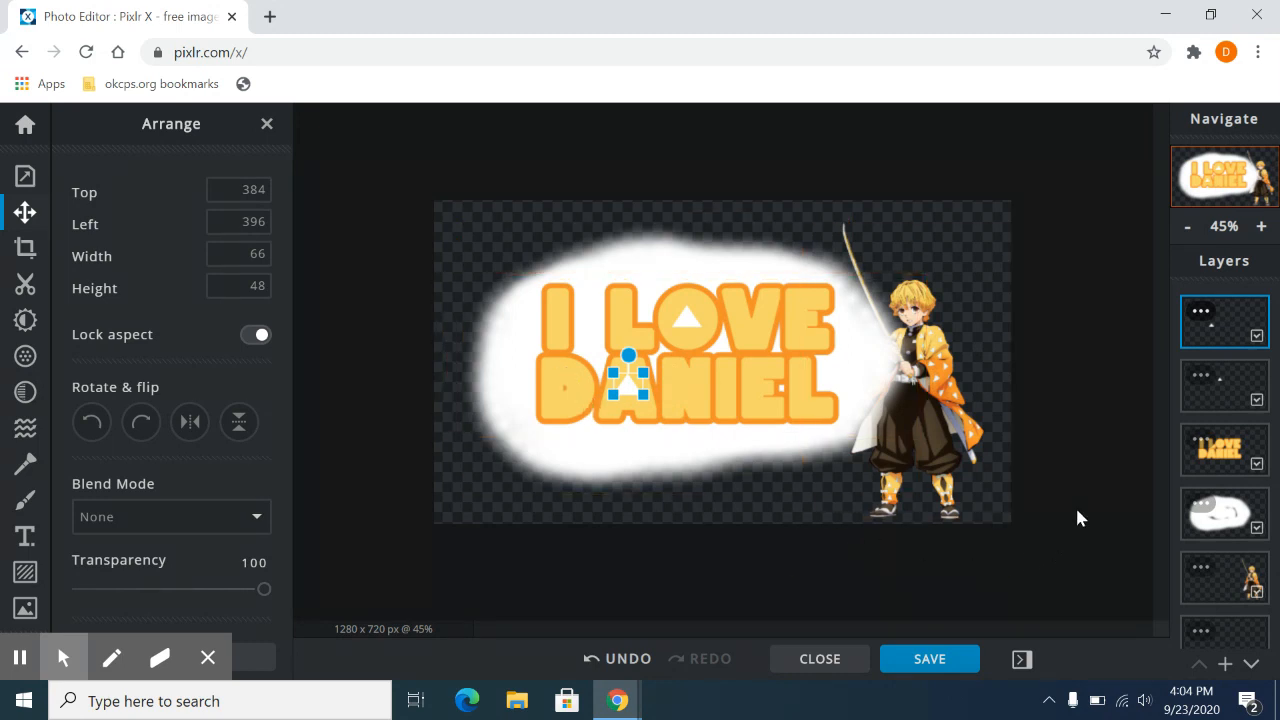
Duplicate the copied triangle layer and move the new triangle onto the D of the second text line, at about left 259.
left_click(1203, 313)
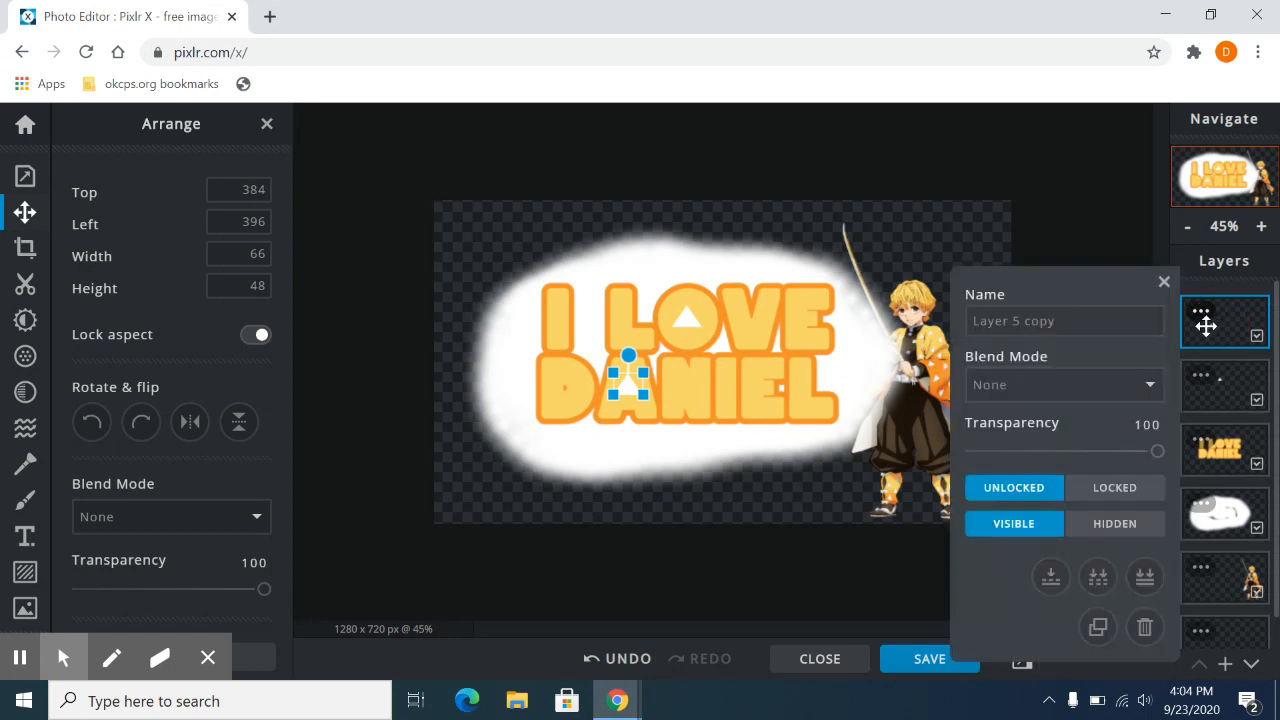
left_click(1098, 627)
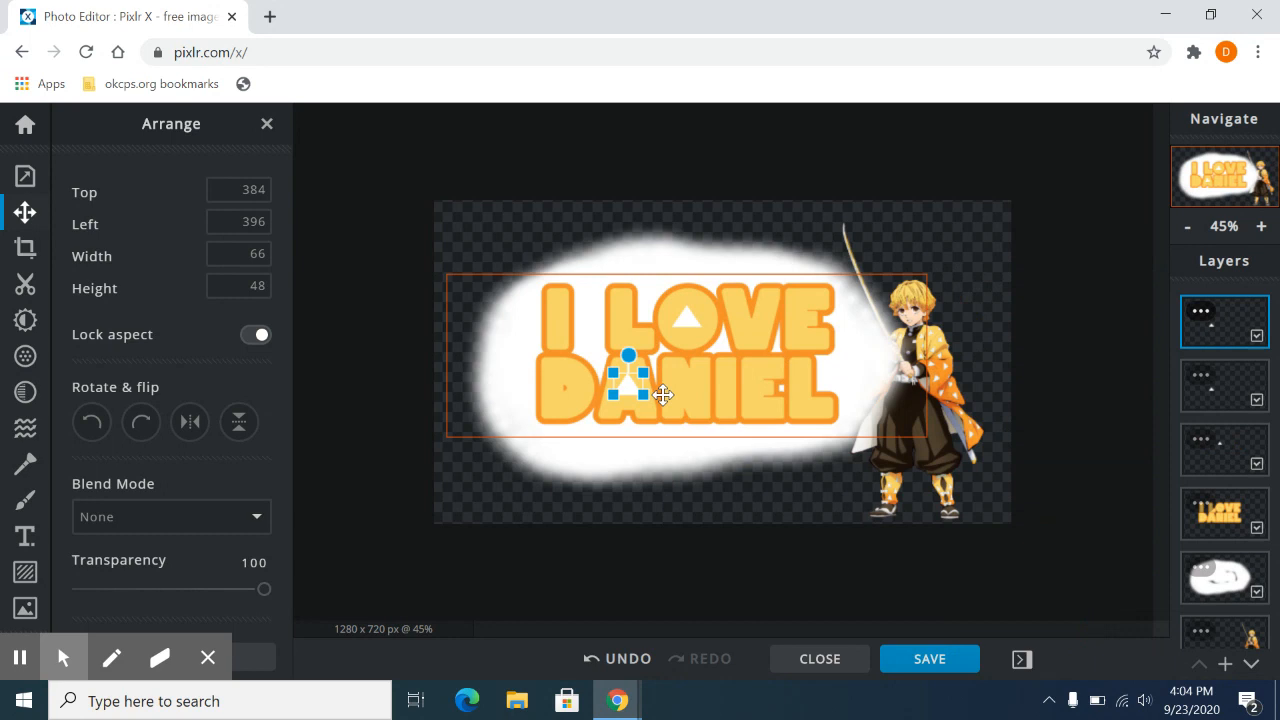
left_click_drag(631, 385, 568, 385)
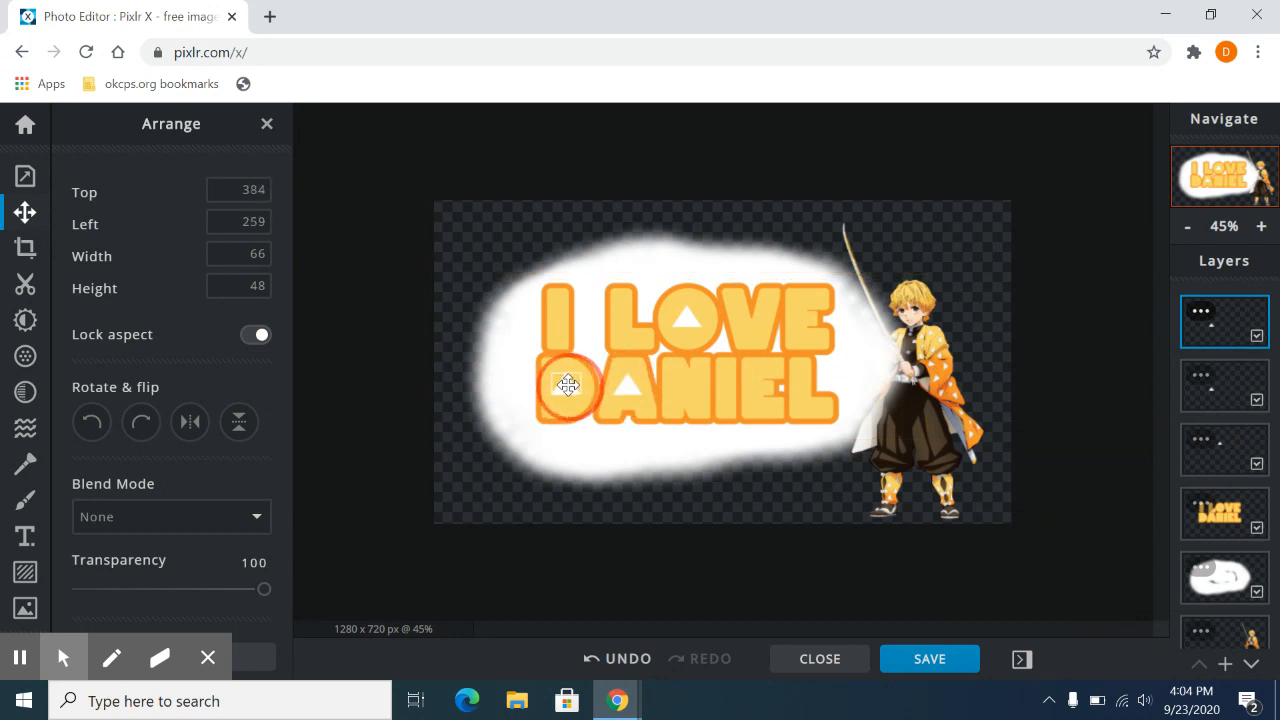
left_click(714, 547)
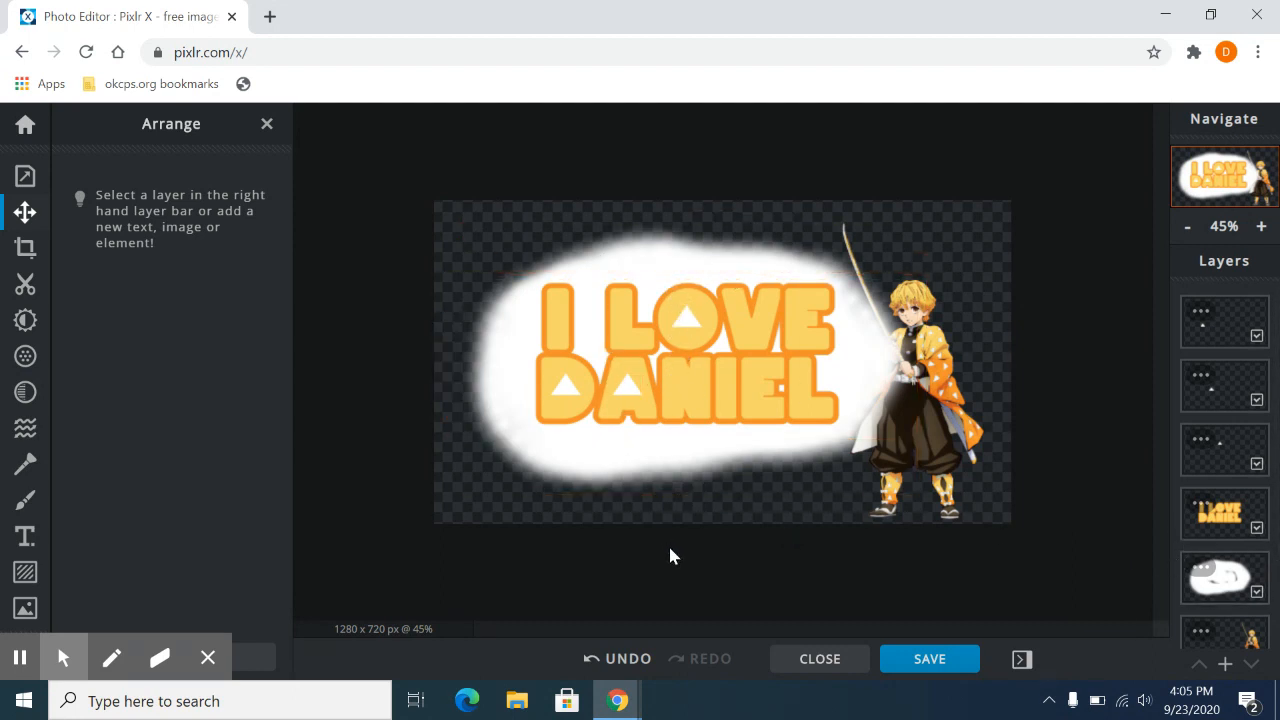
Try moving the text layer down, undo the move, and merge the three triangle layers into one layer.
left_click_drag(706, 380, 708, 417)
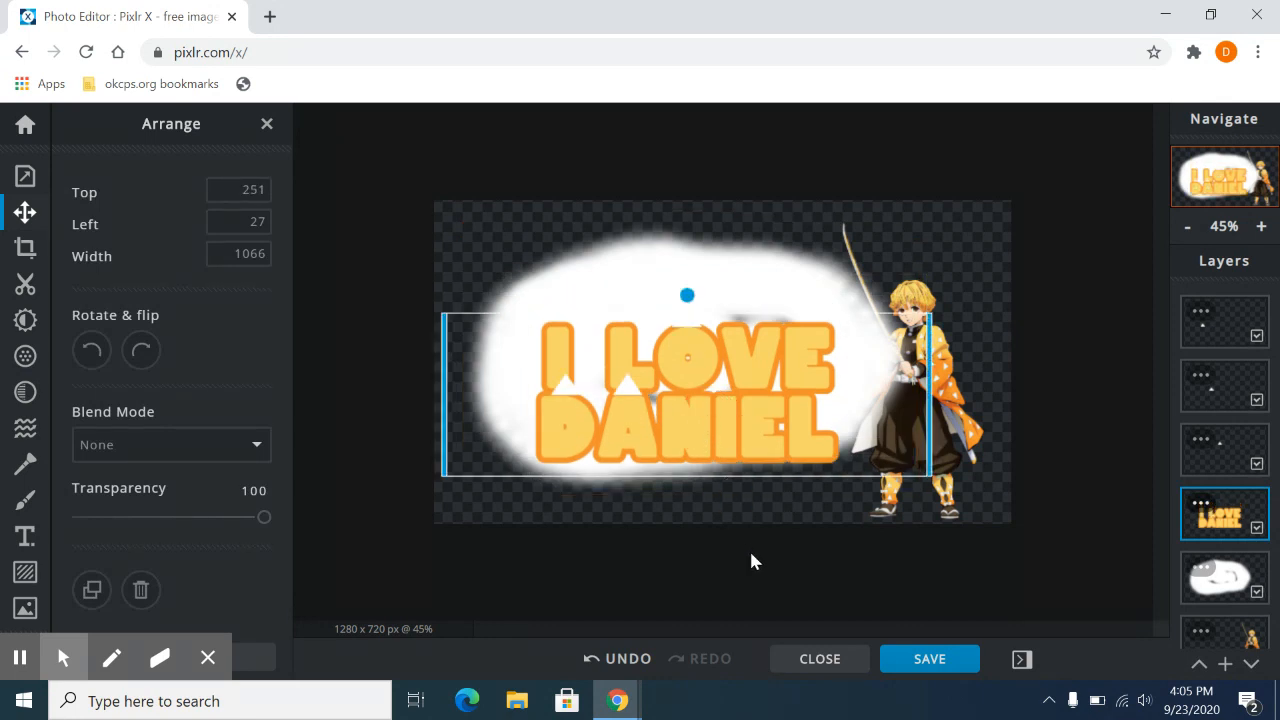
key("ctrl+z")
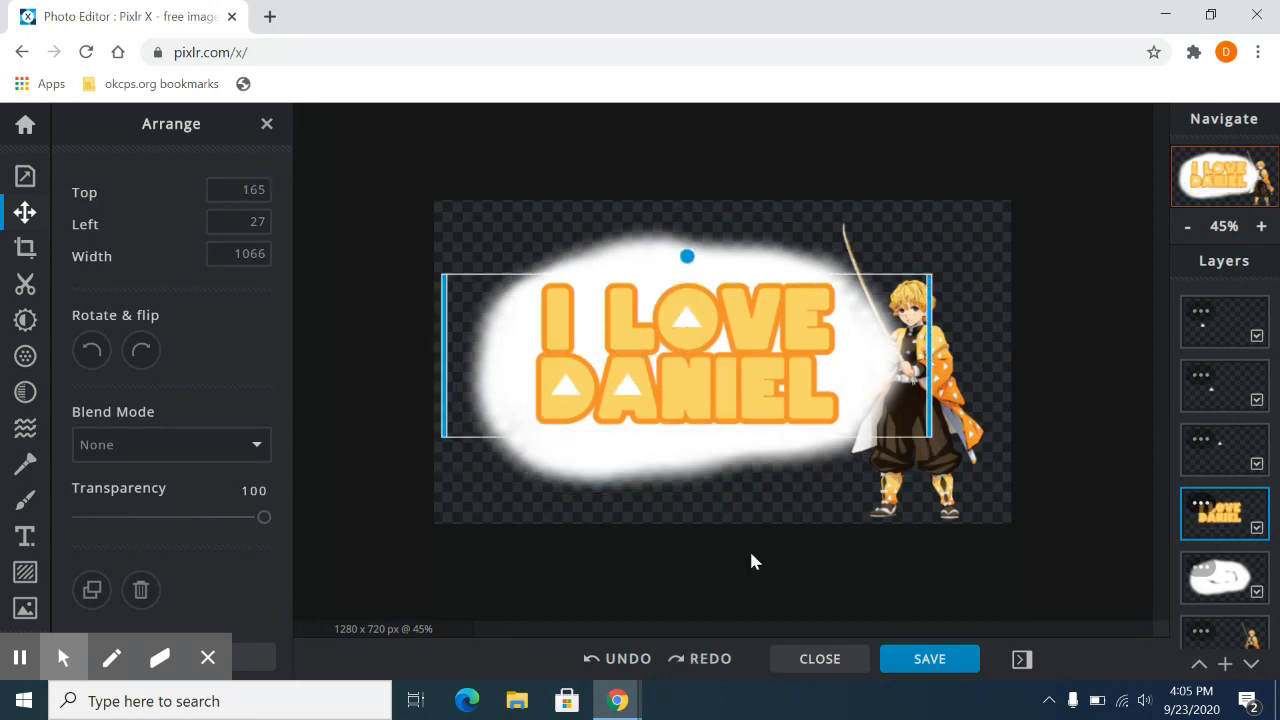
left_click(1232, 325)
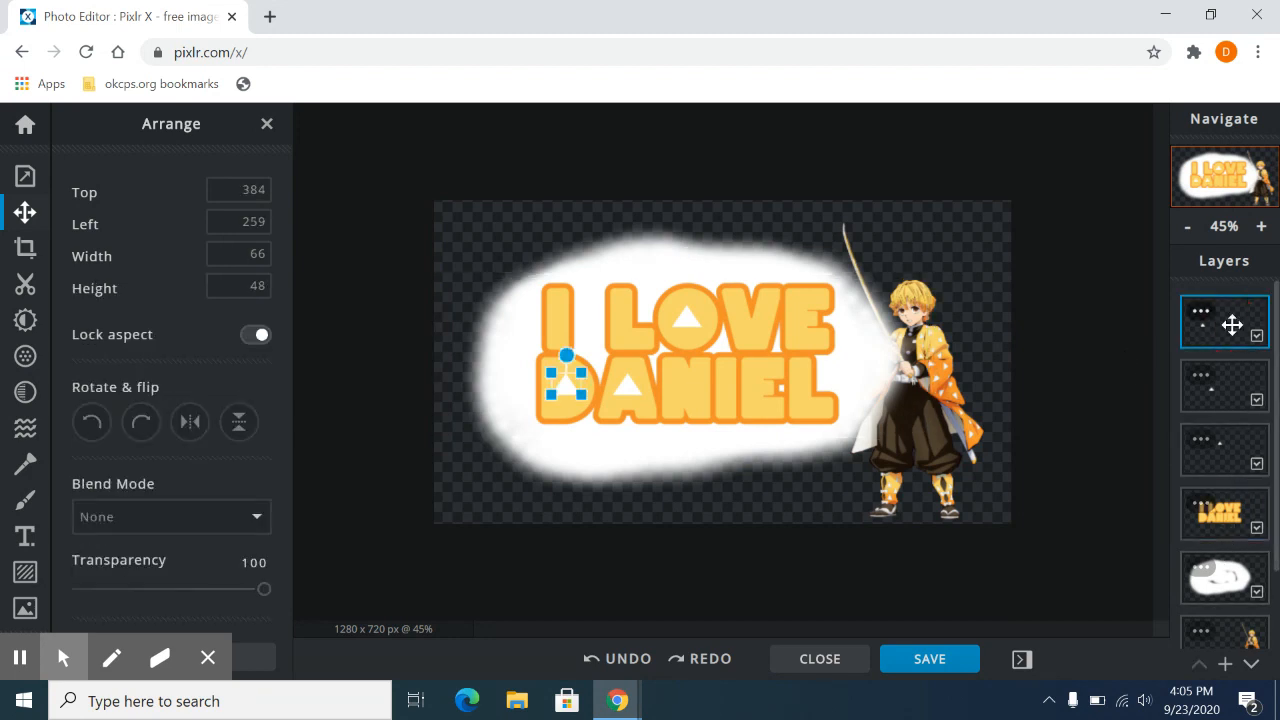
left_click(1232, 324)
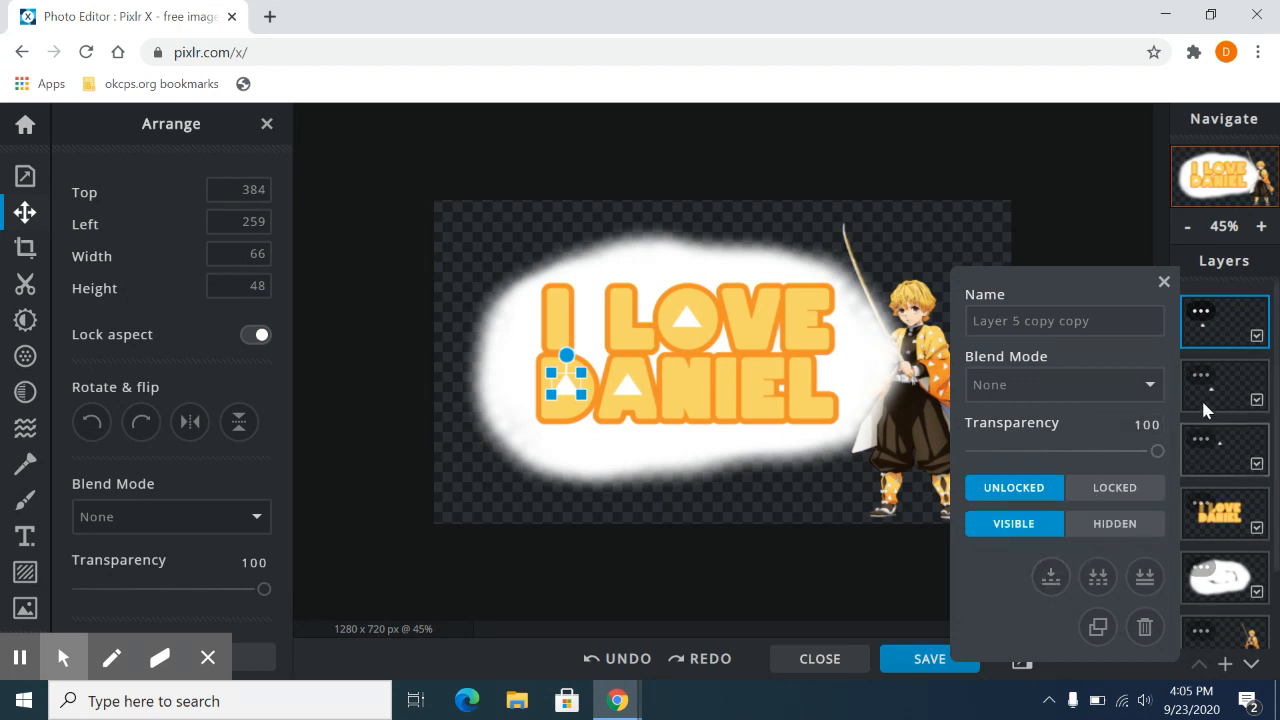
left_click(1052, 578)
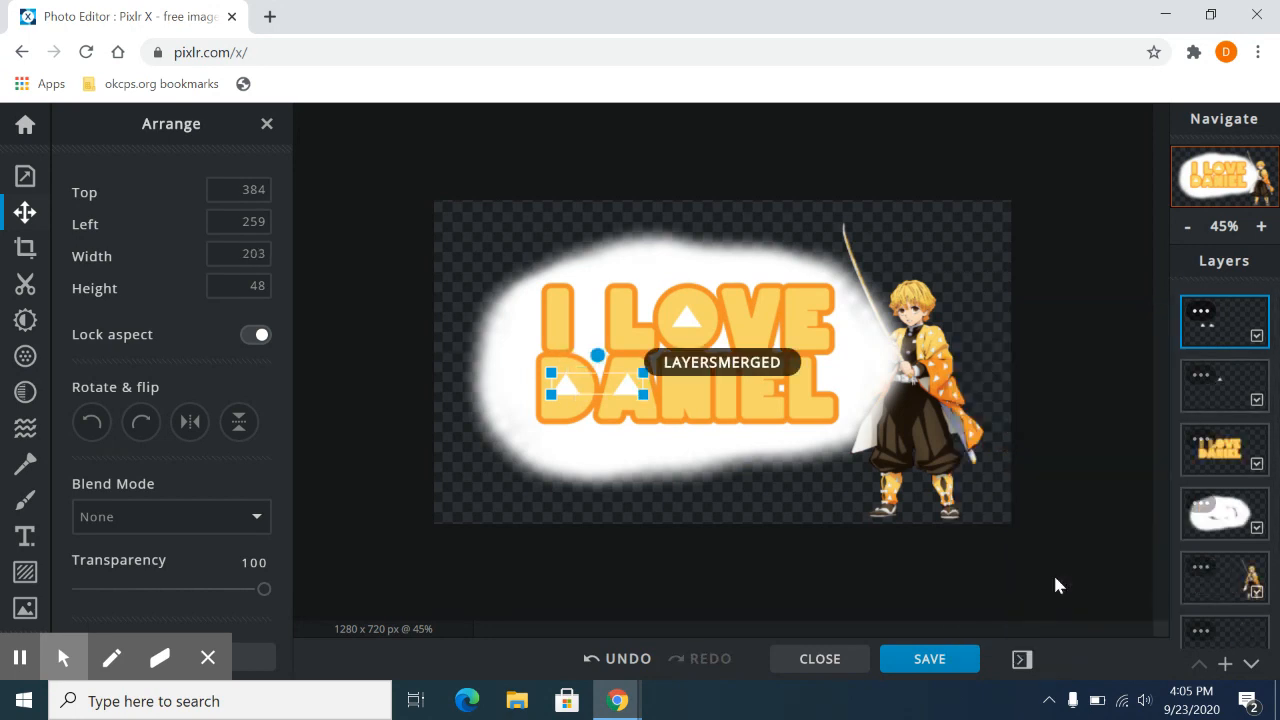
left_click(1237, 318)
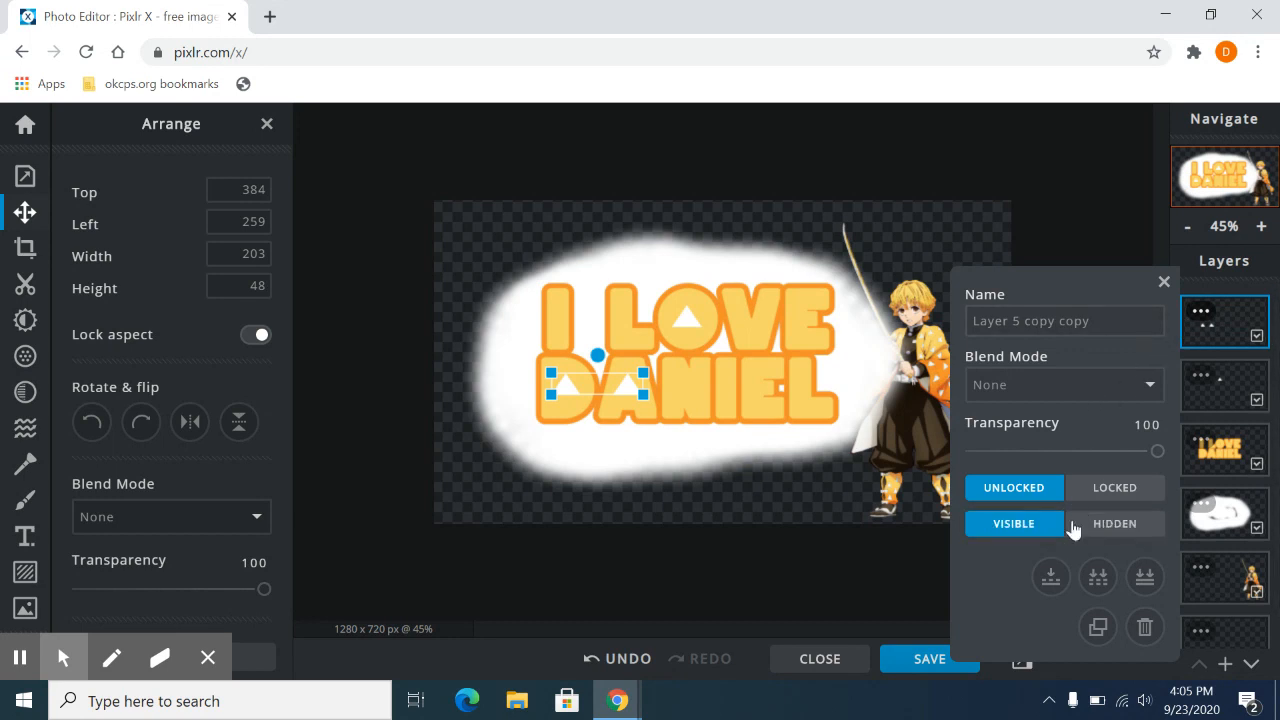
left_click(1052, 578)
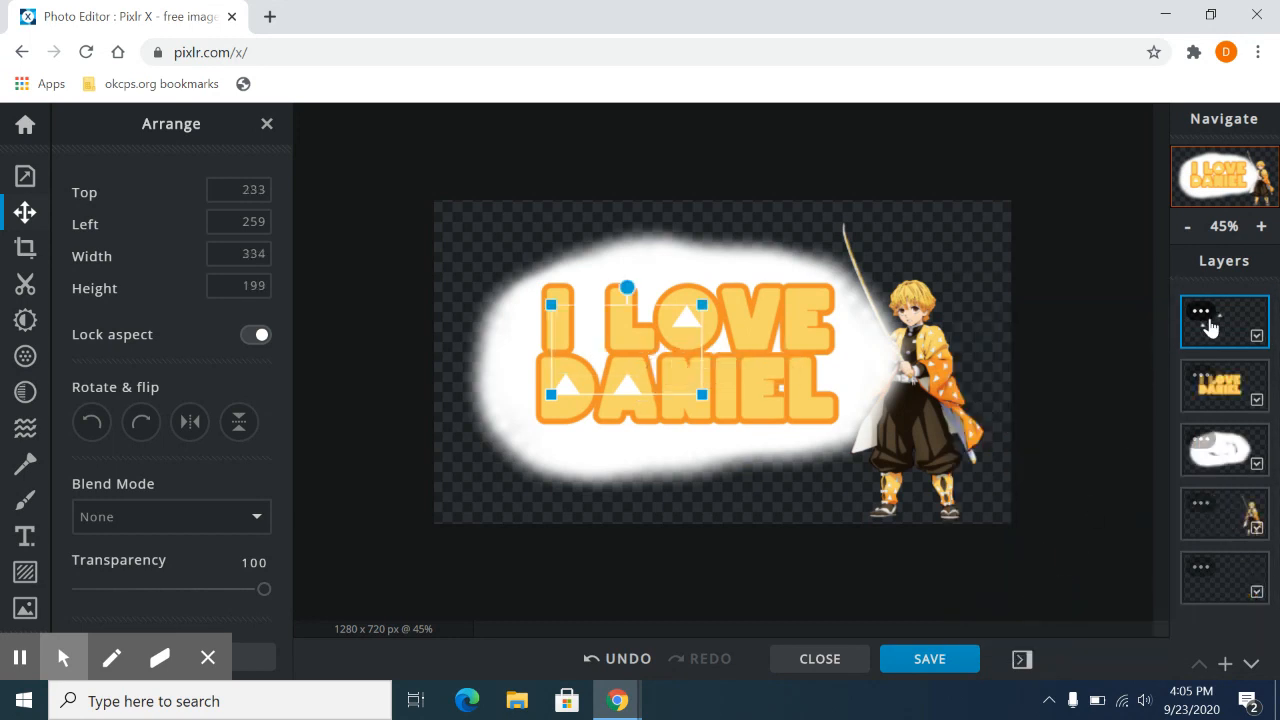
Merge the triangles layer down into the text layer, and merge that layer into the white backdrop layer.
left_click(1206, 322)
left_click(1052, 578)
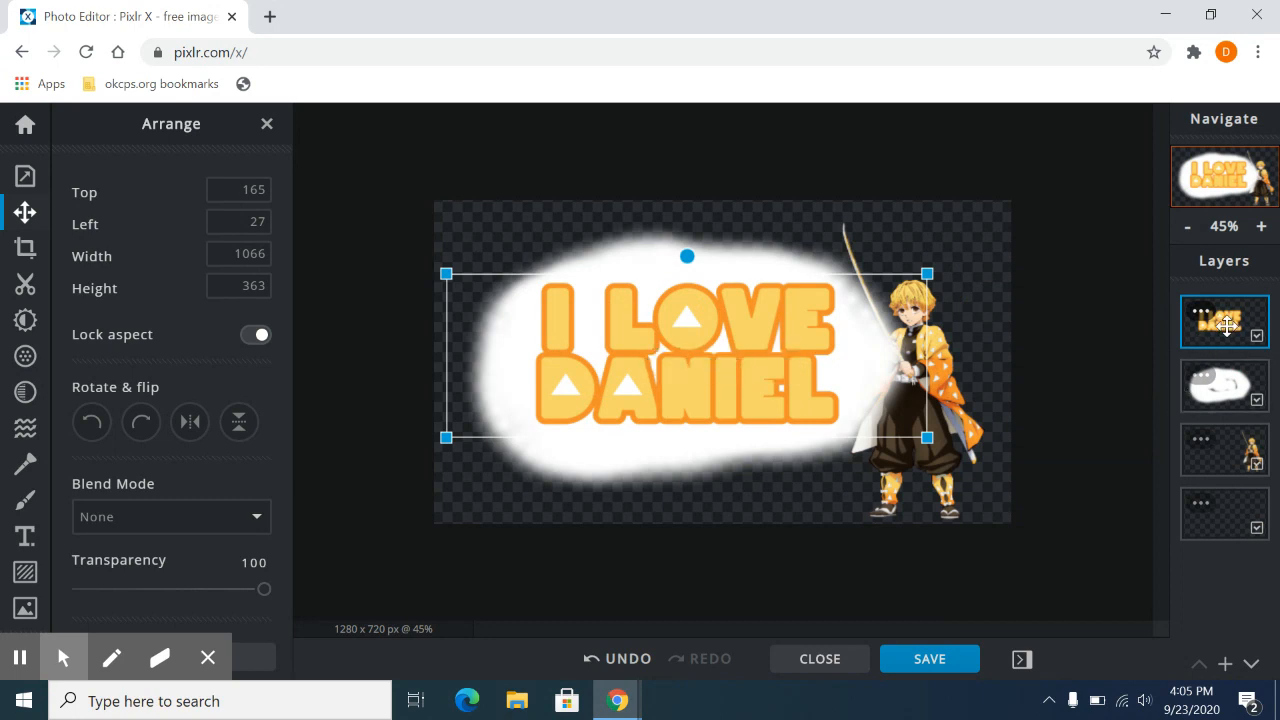
left_click(1228, 325)
left_click(1052, 578)
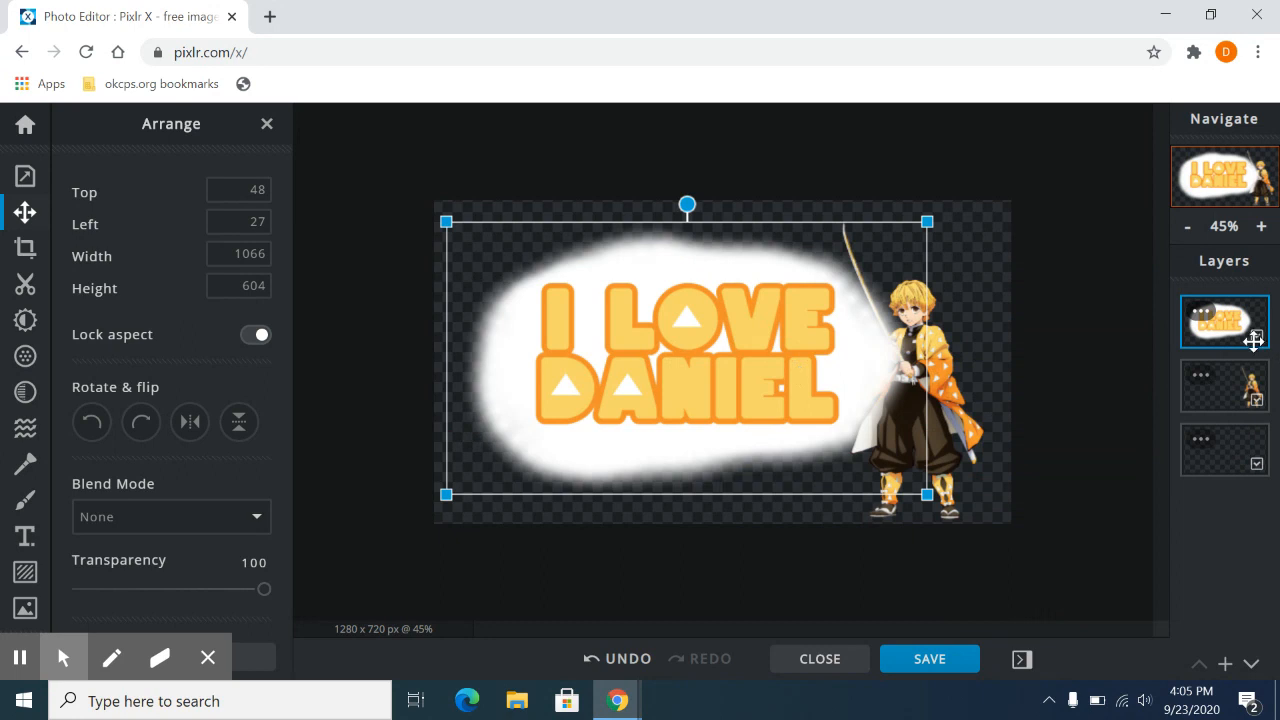
Scale the merged text graphic to about 853 x 483 px and place it beside the character at about left 92, top 102.
left_click(928, 497)
left_click_drag(928, 497, 813, 405)
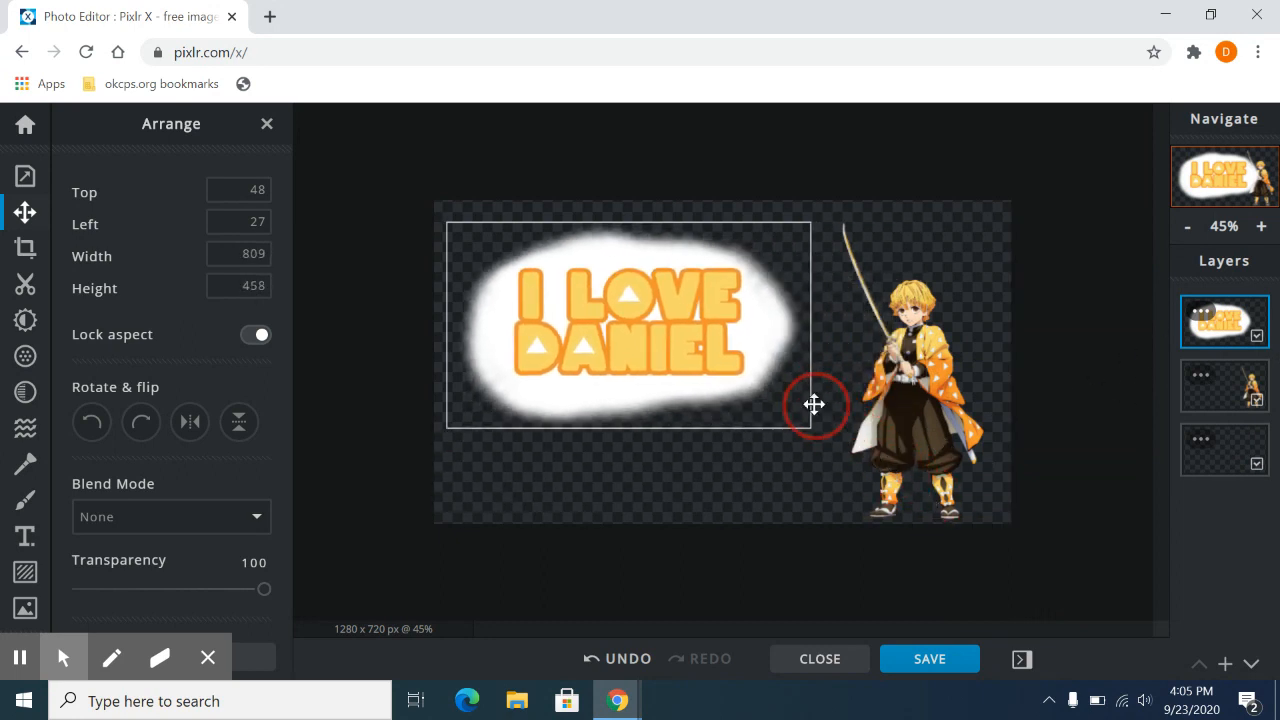
left_click_drag(636, 291, 674, 336)
left_click(487, 466)
left_click_drag(487, 466, 476, 477)
left_click_drag(638, 396, 642, 380)
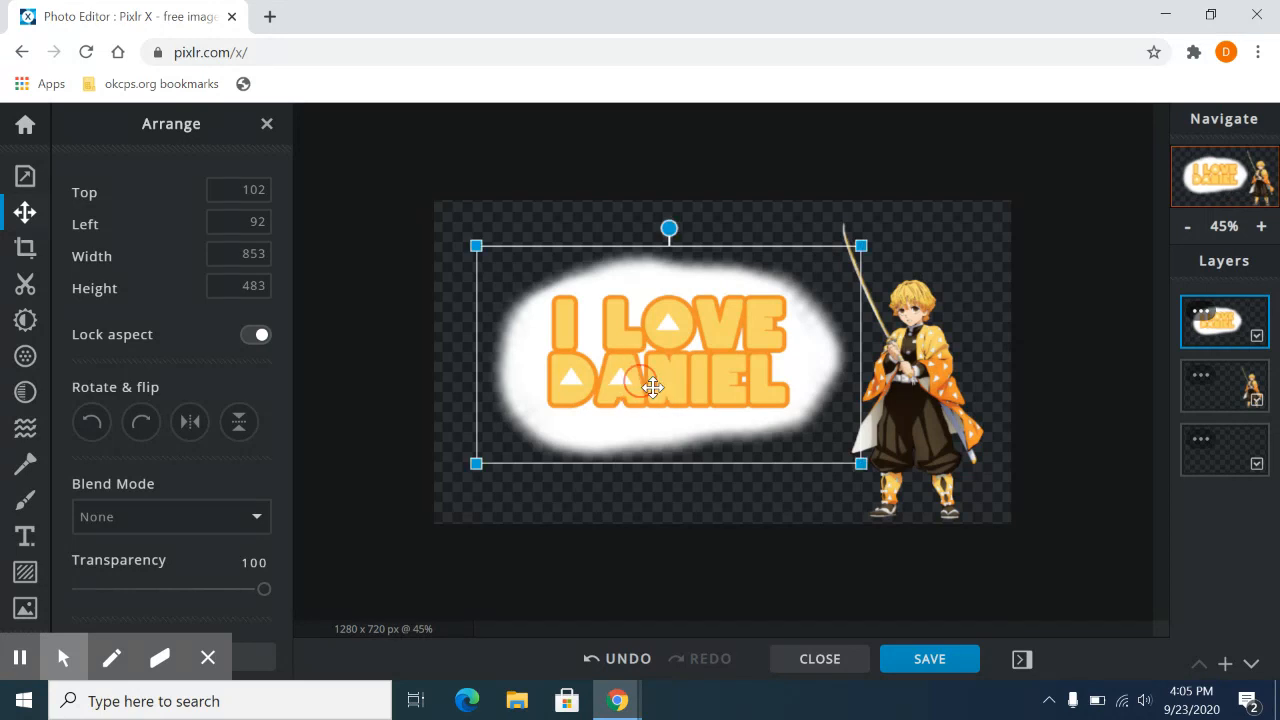
left_click(1080, 610)
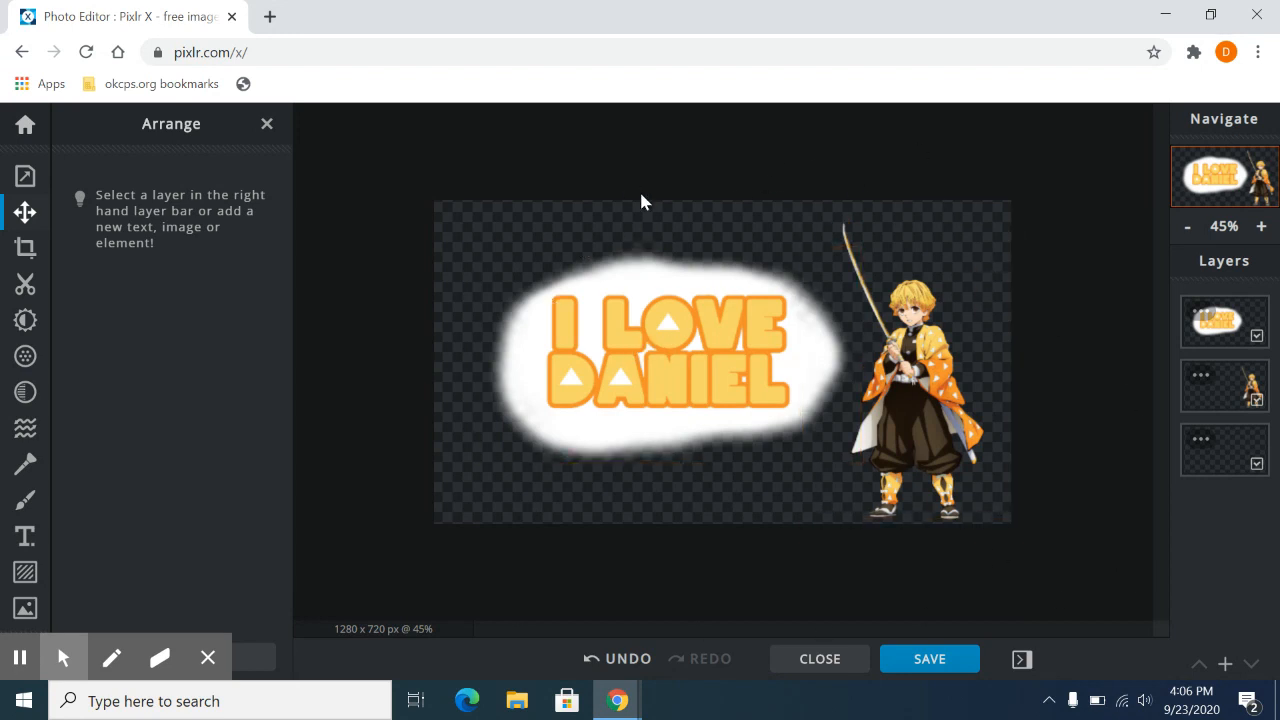
Open the stock image search for adding an image and search for "japan".
left_click(25, 609)
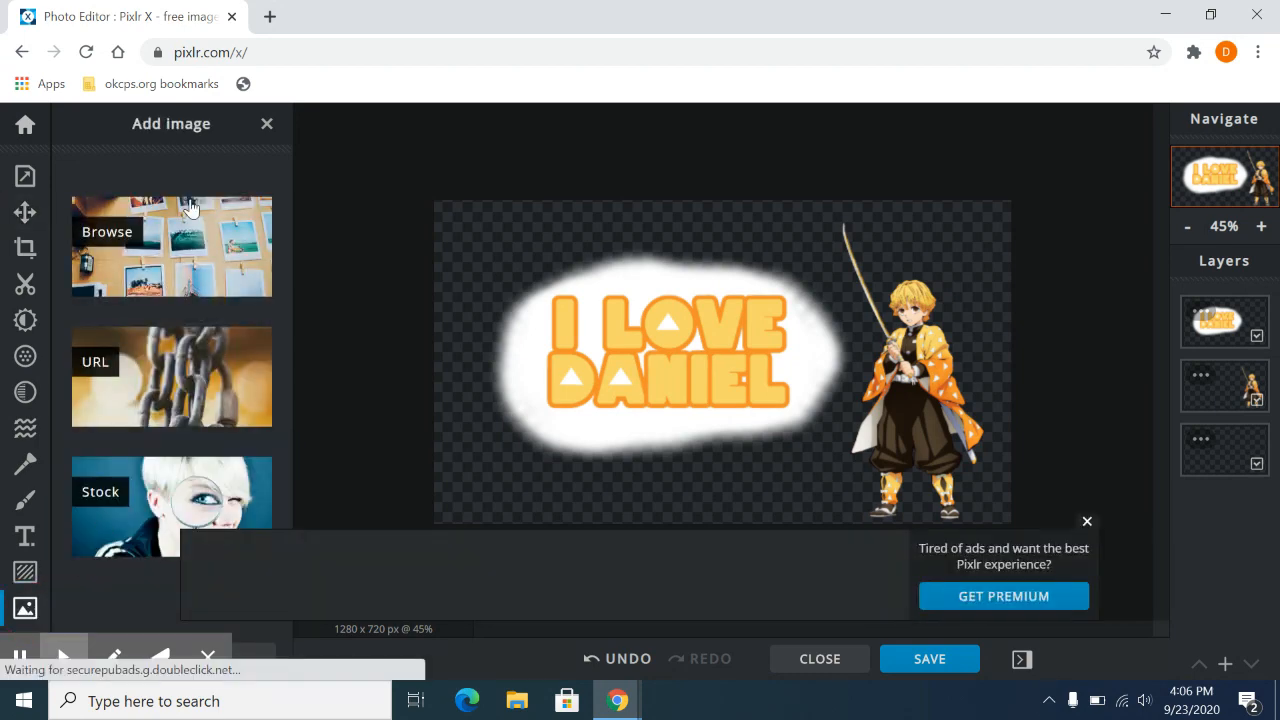
left_click(145, 507)
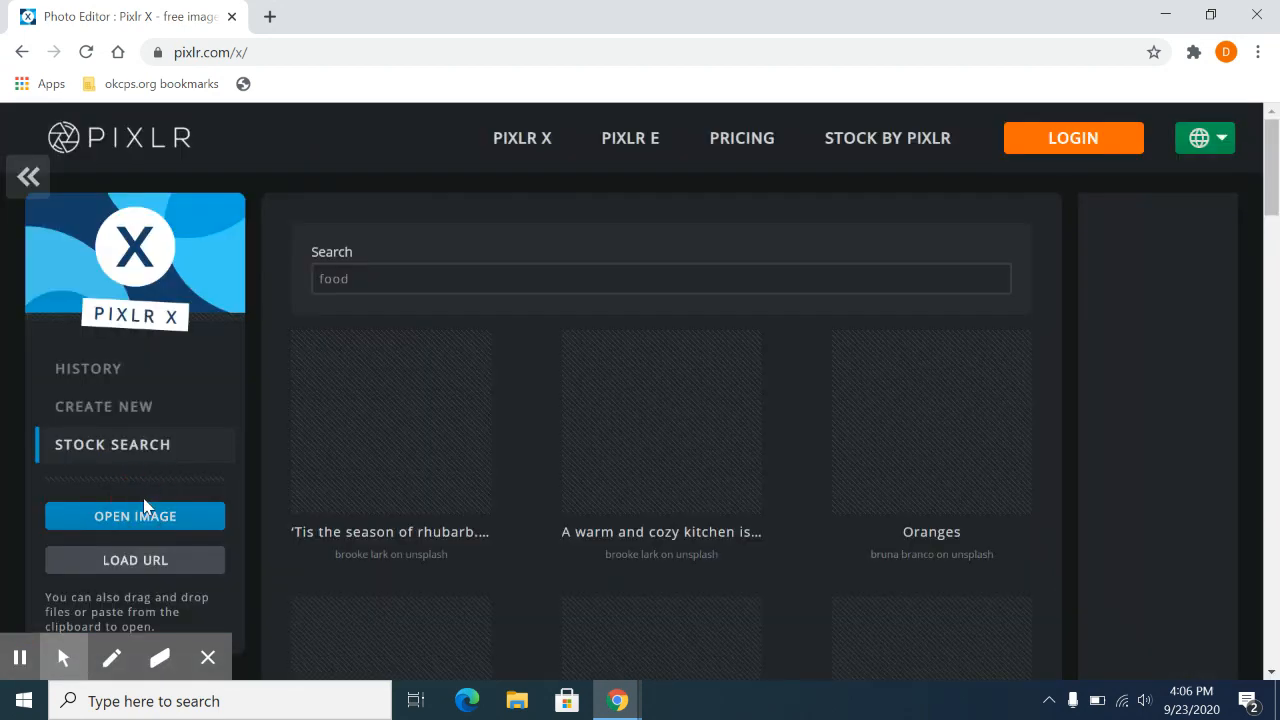
left_click(419, 278)
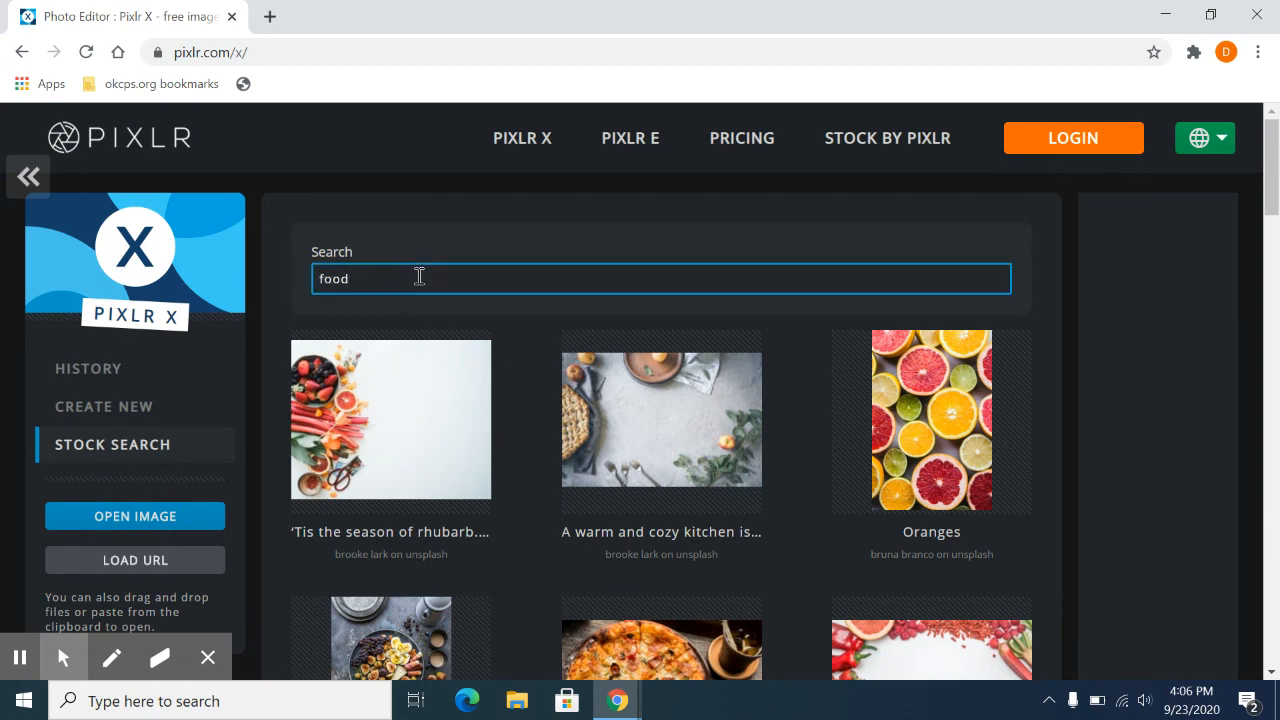
key("BackSpace")
key("BackSpace")
key("BackSpace")
key("BackSpace")
type("japa")
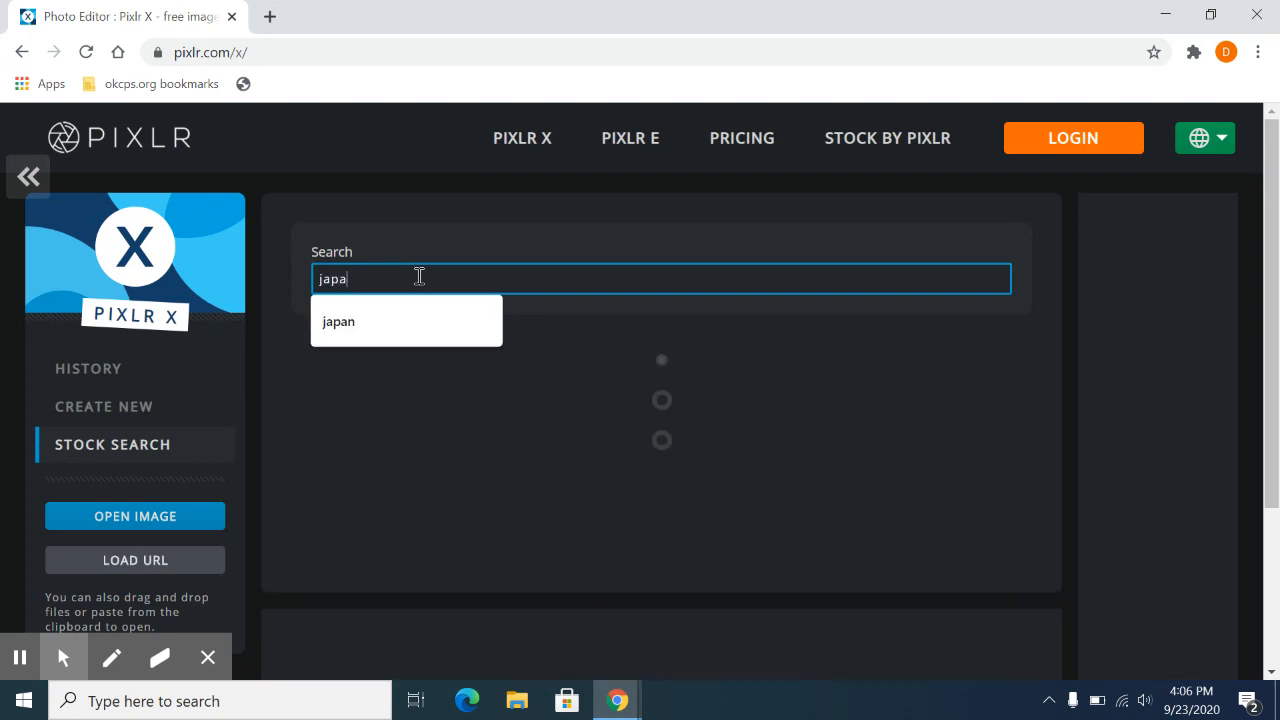
type("n")
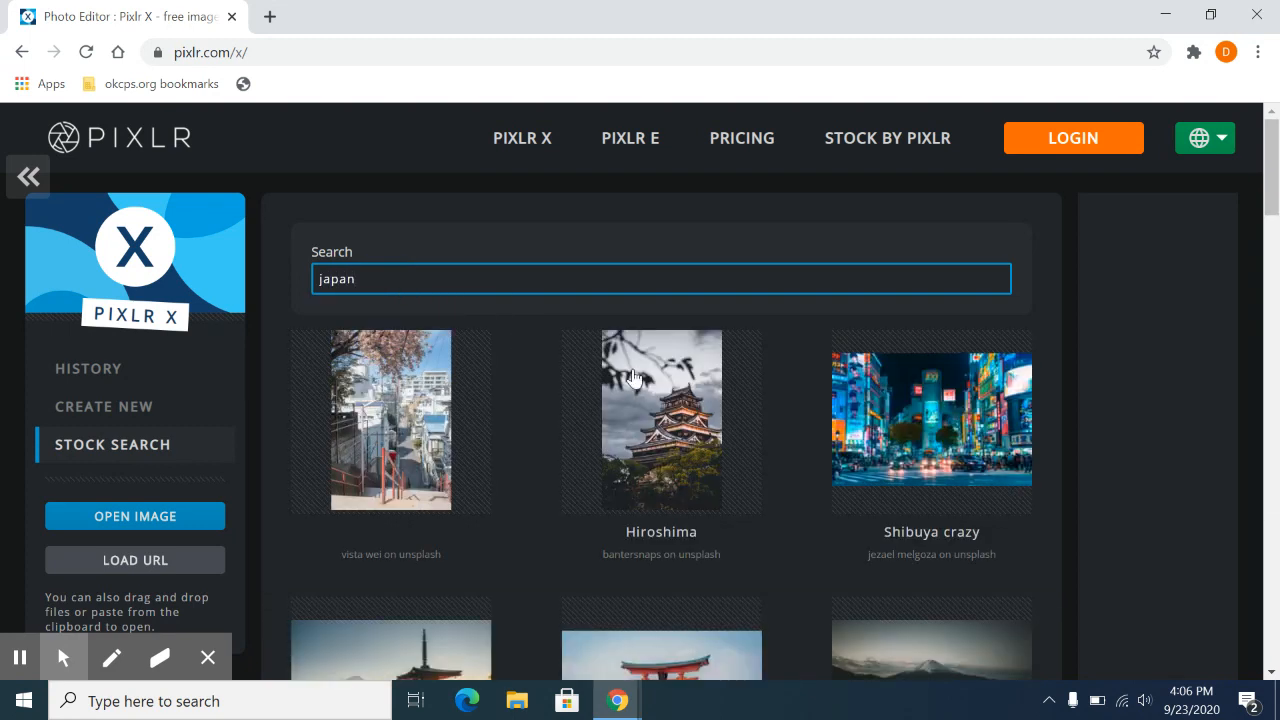
Add the Mount Fuji stock photo to the current document as a layer and move it beneath the text graphic and the character.
scroll(787, 318, "down", 4)
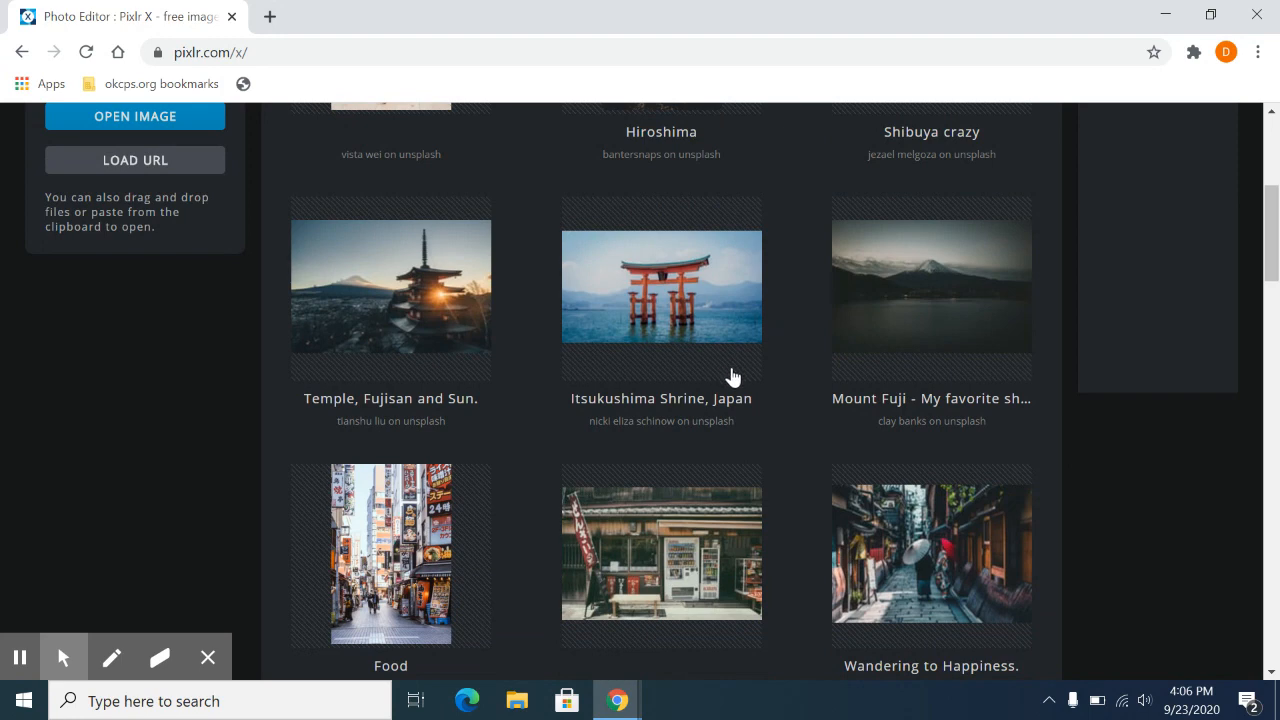
left_click(936, 281)
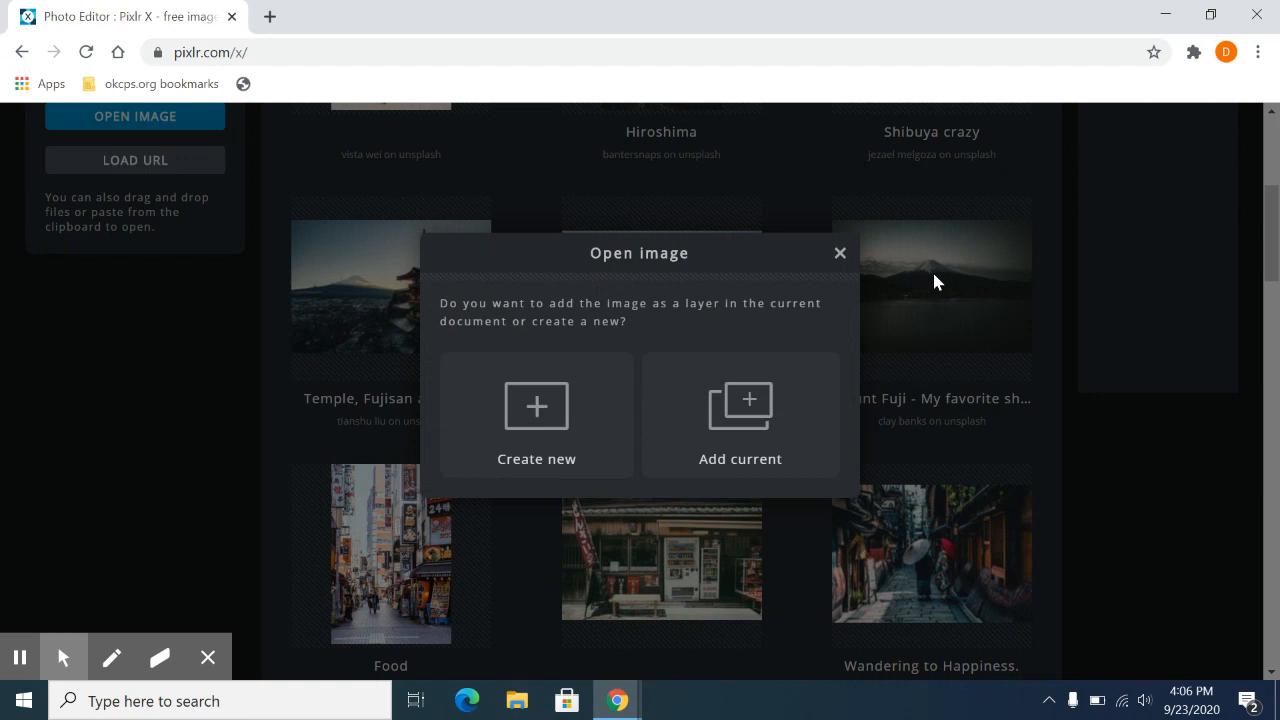
left_click(740, 404)
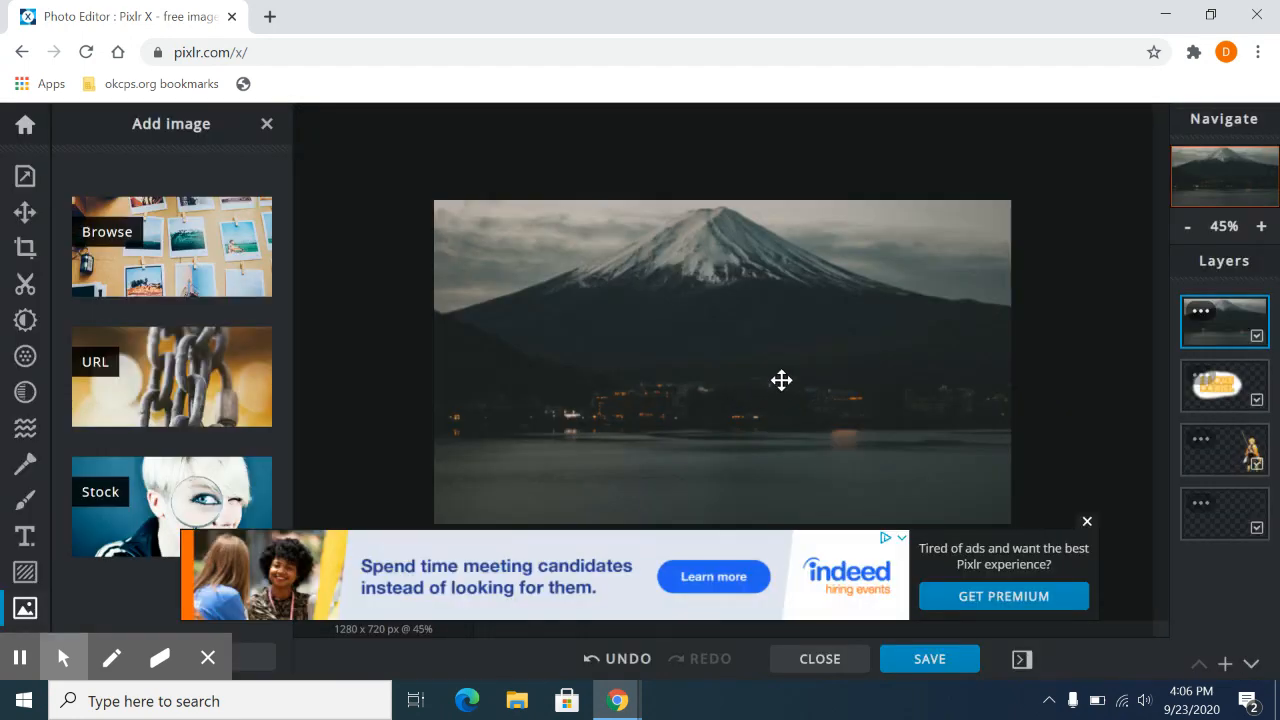
left_click(1086, 521)
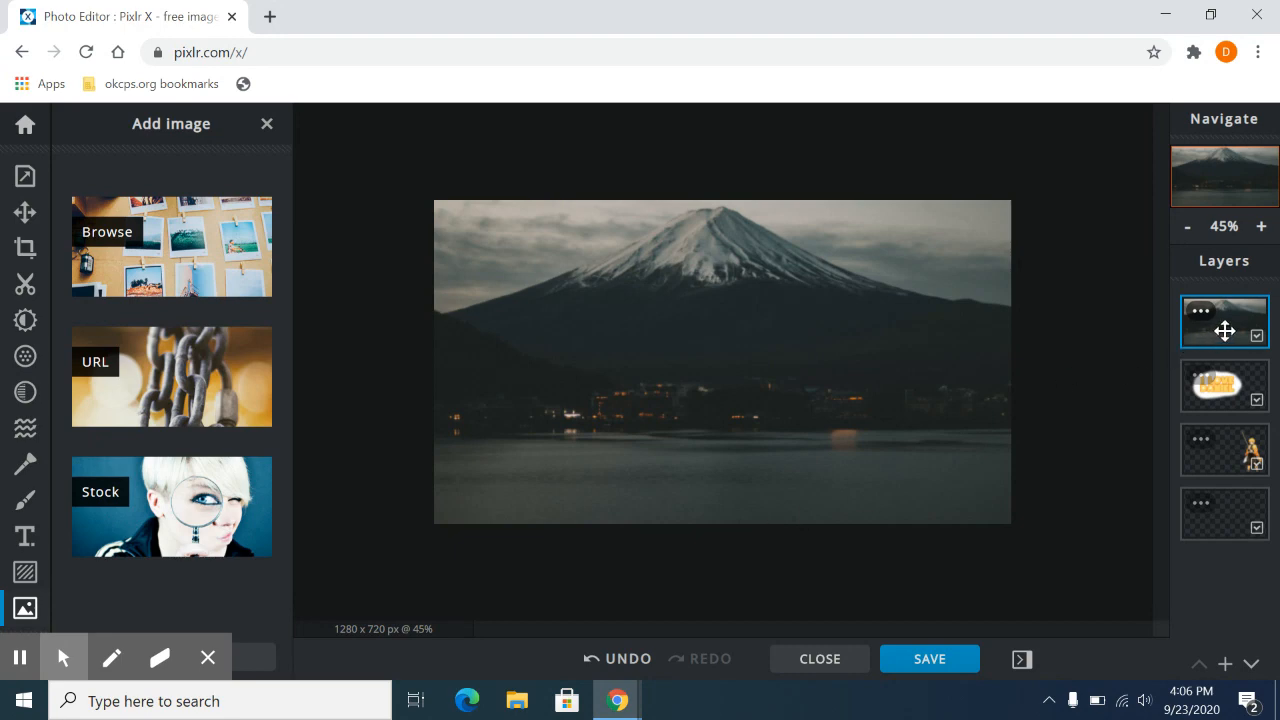
left_click_drag(1226, 328, 1217, 460)
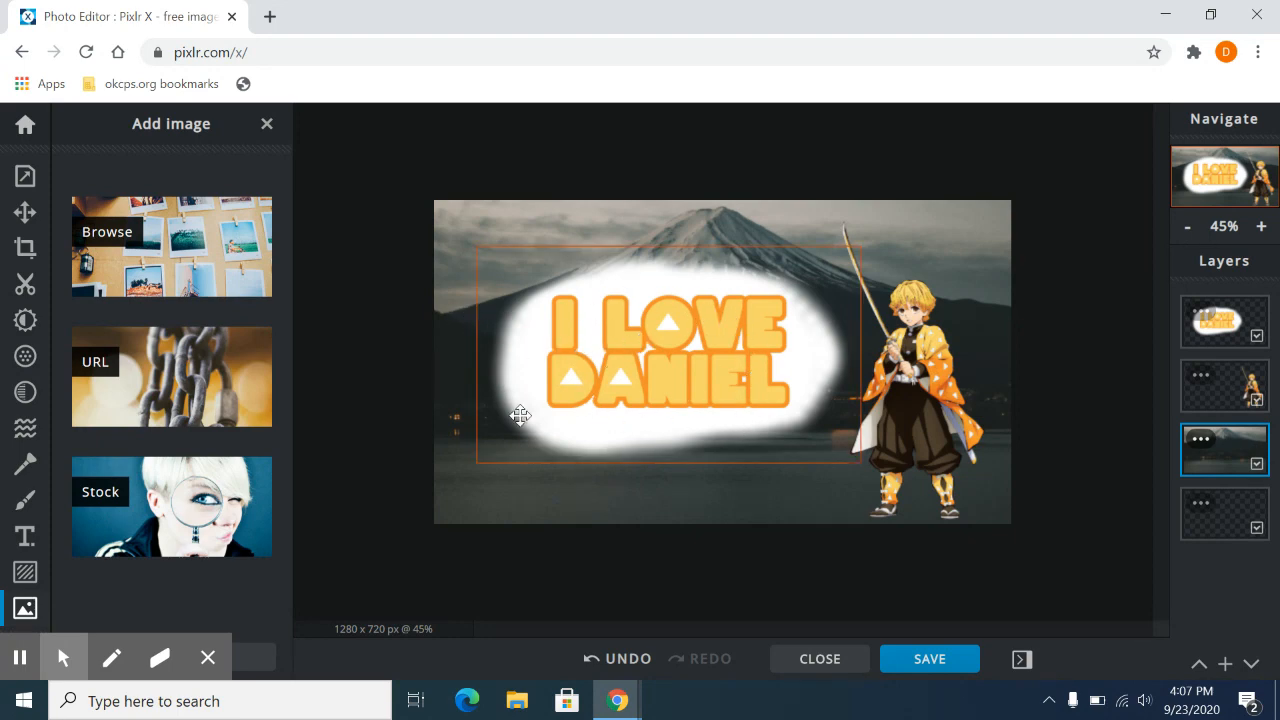
Examine the sticker elements in the Fall Puns III collection, including the orange "WHAT" leaf sticker.
left_click(25, 572)
scroll(165, 478, "down", 1)
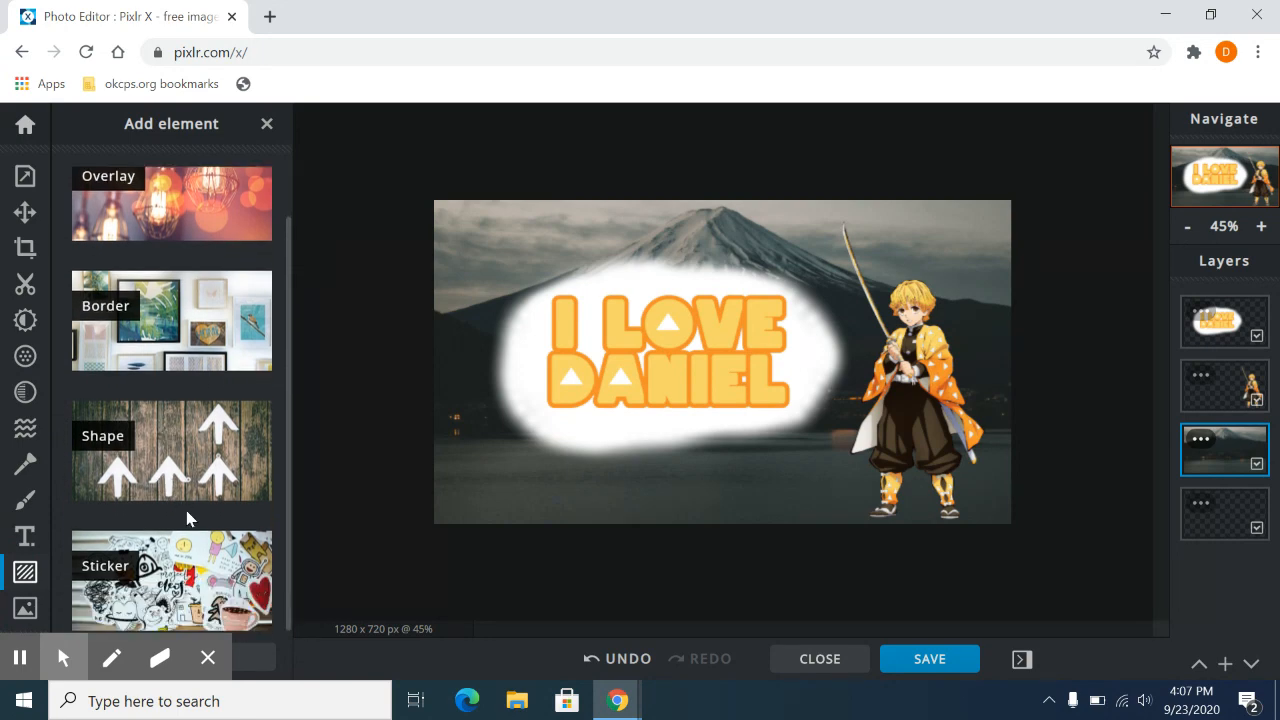
left_click(201, 570)
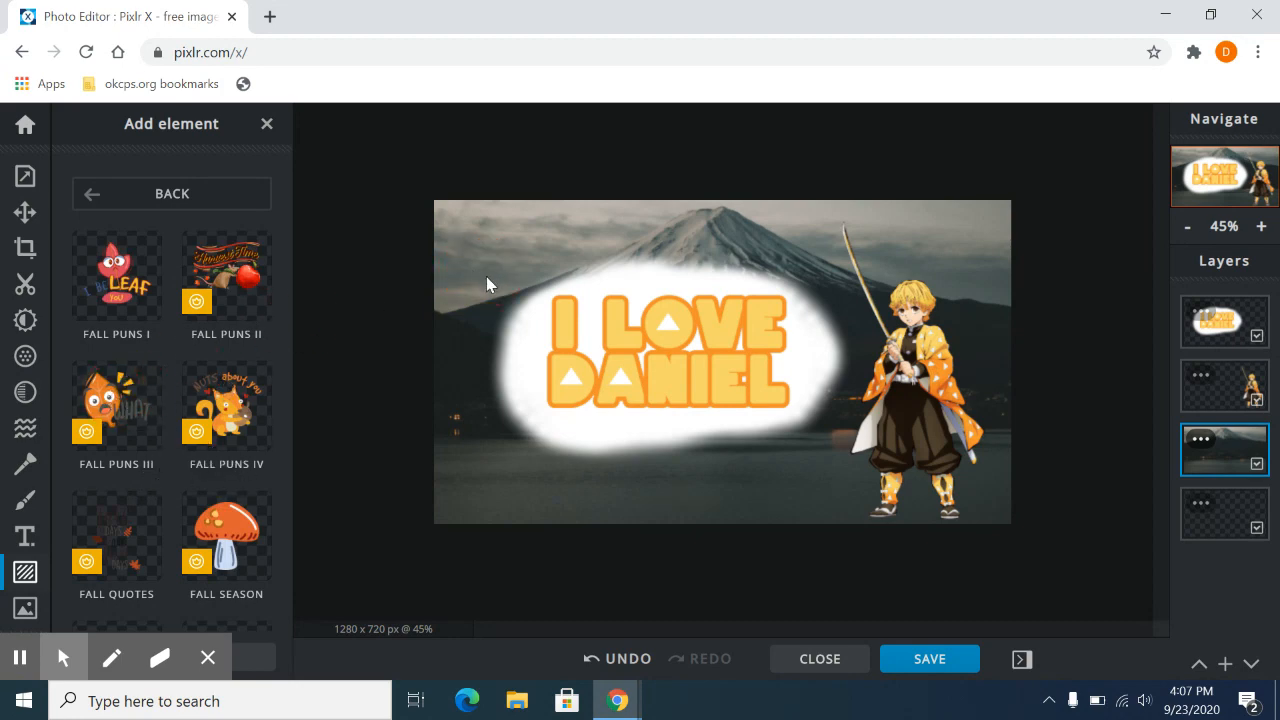
left_click(118, 392)
left_click(168, 311)
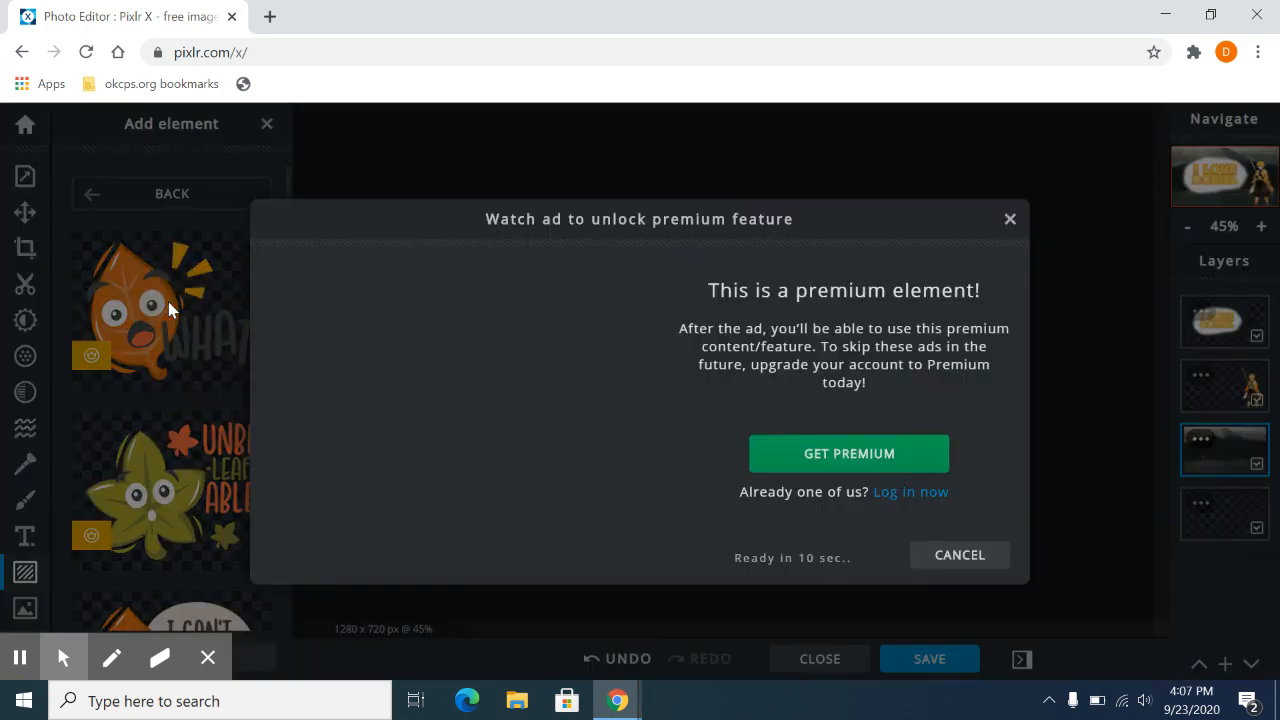
left_click(1010, 220)
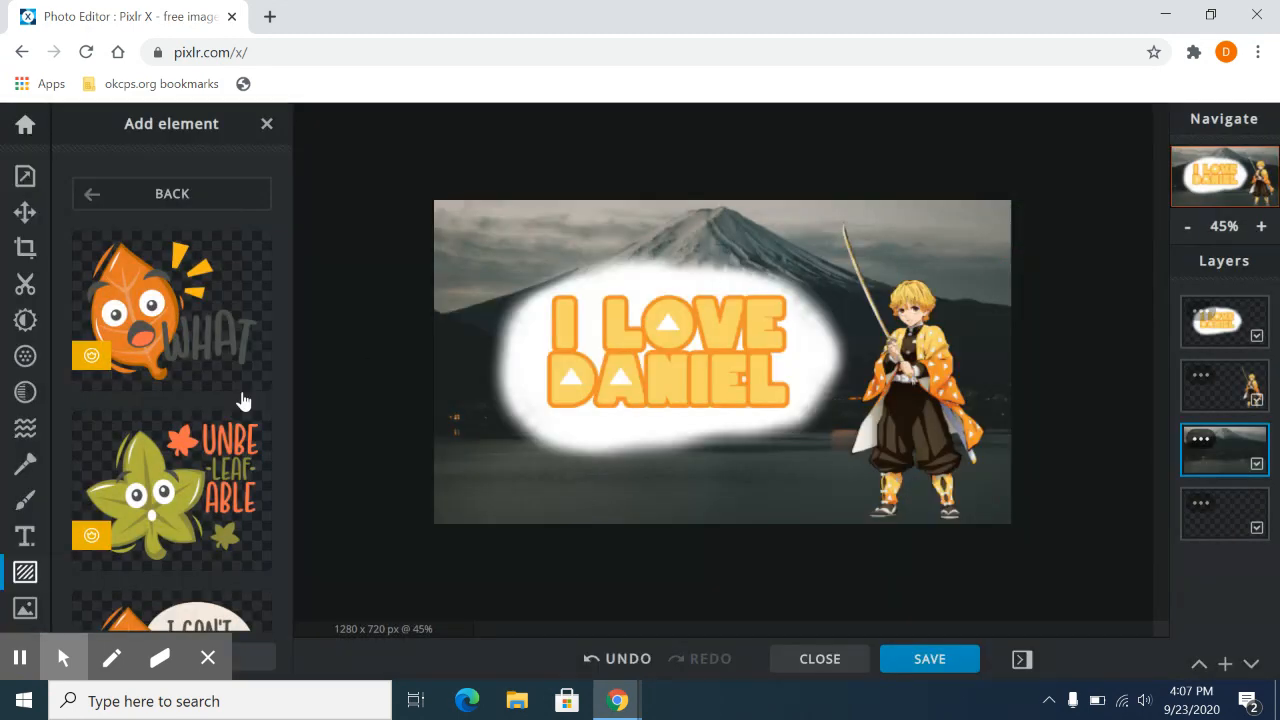
scroll(170, 467, "down", 5)
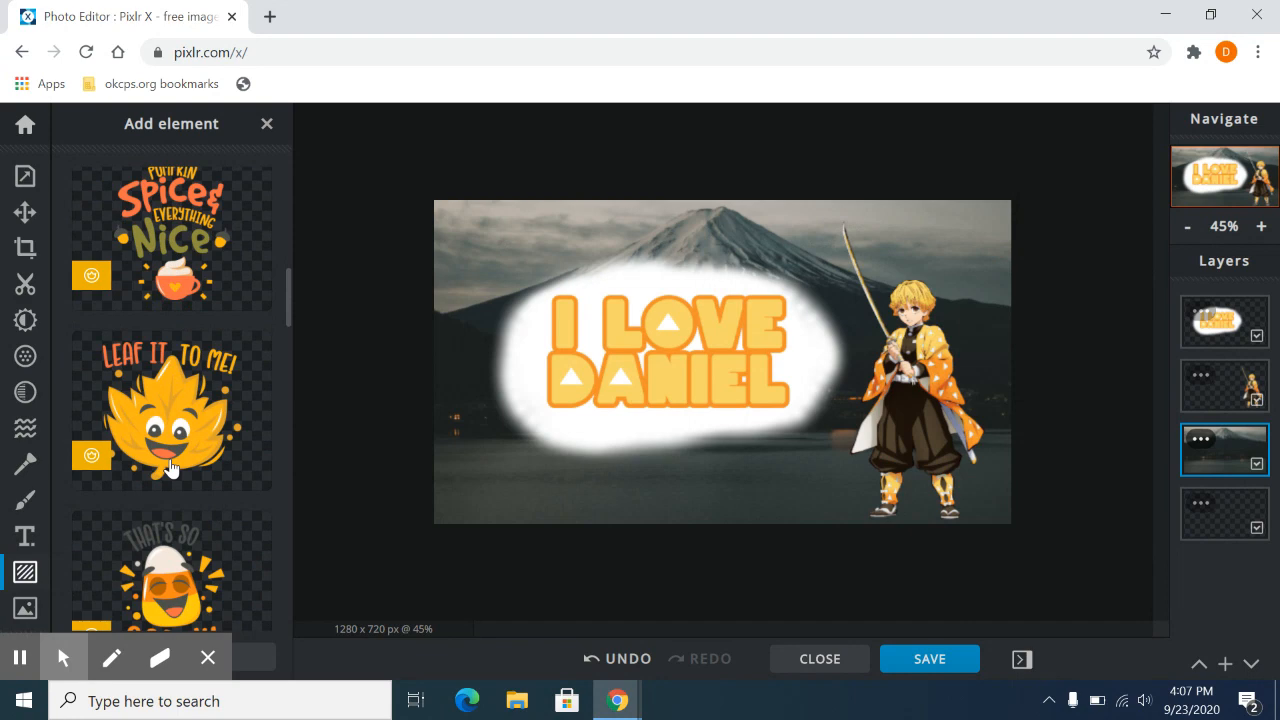
scroll(170, 467, "down", 10)
scroll(193, 484, "down", 3)
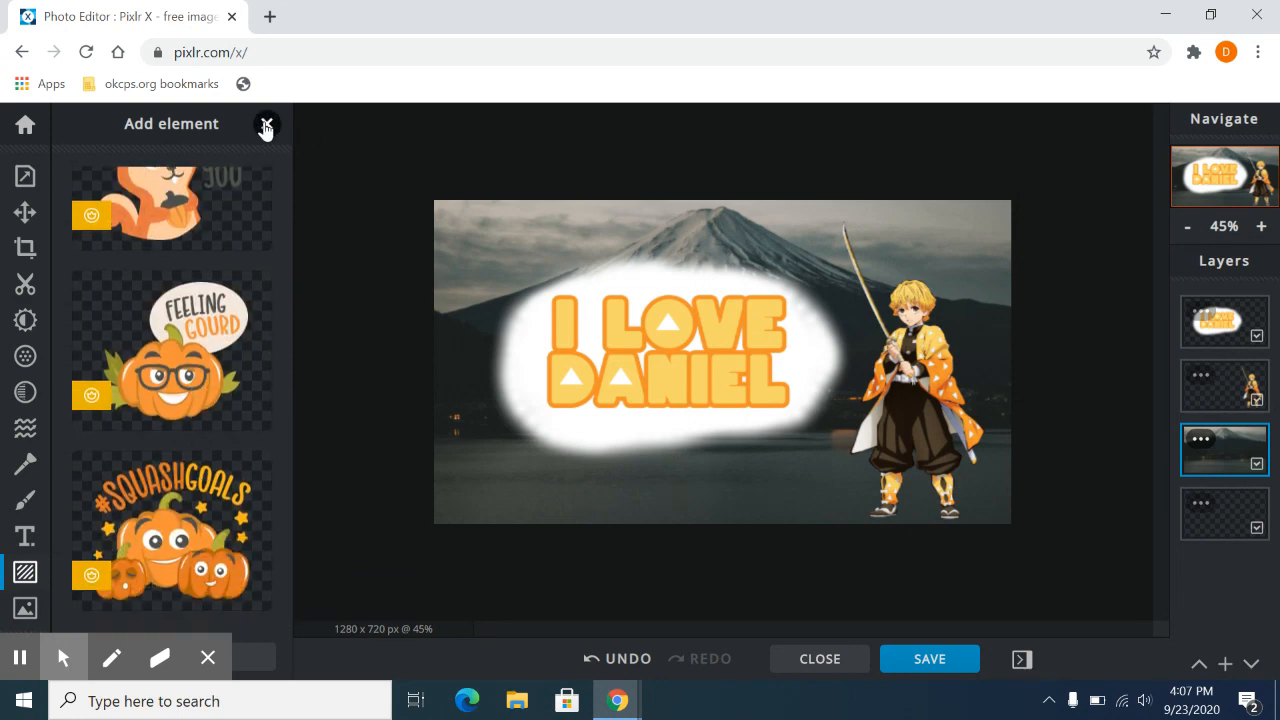
left_click(266, 125)
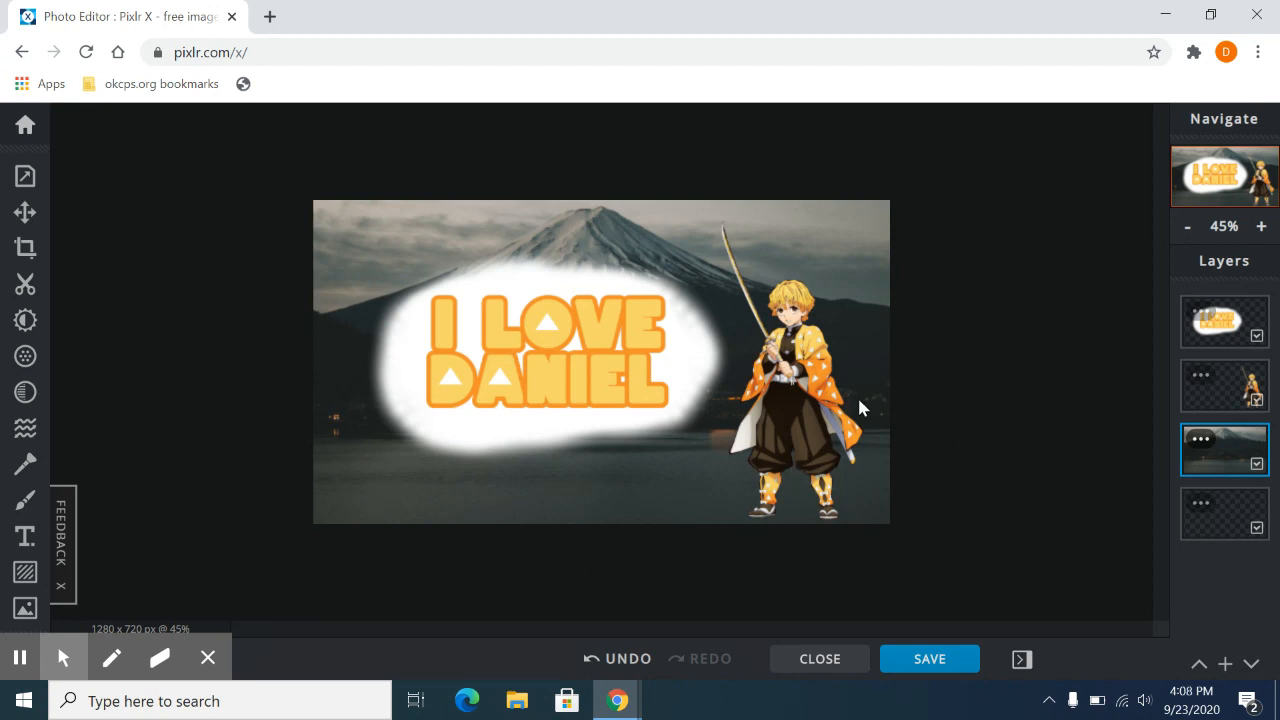
Start saving the finished image and set its file name to Ilovezenitsu.
left_click(945, 668)
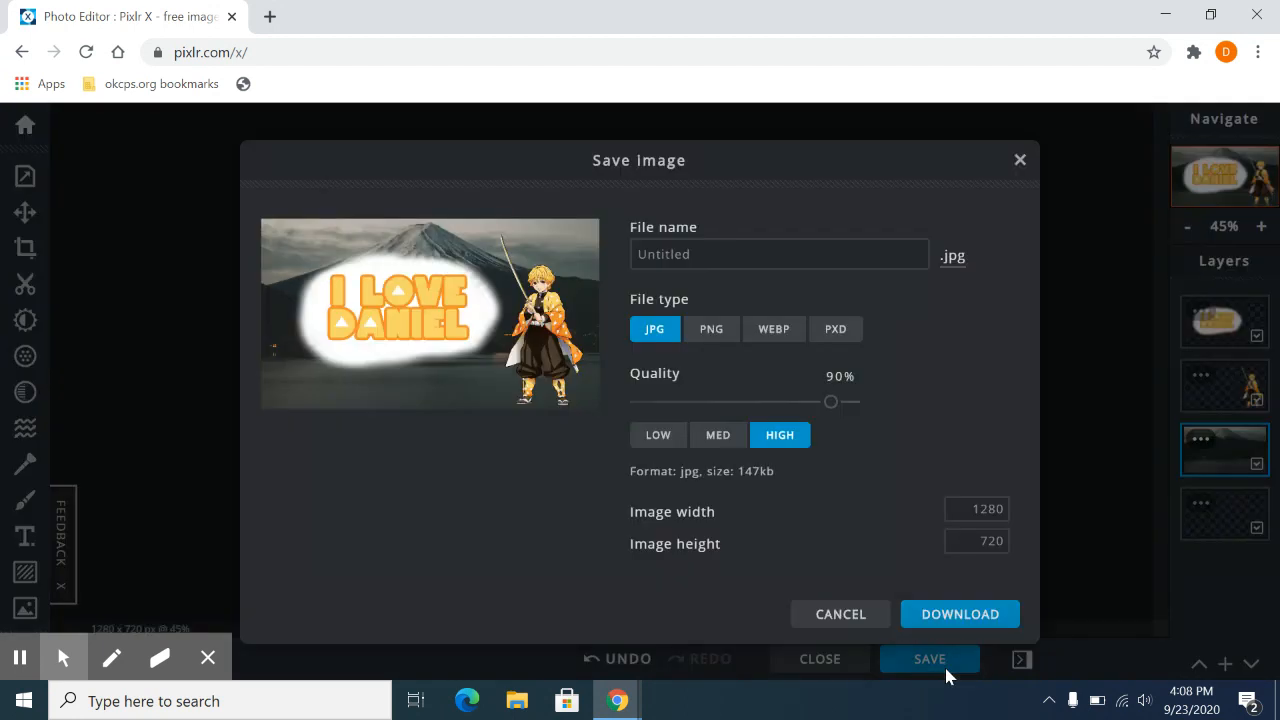
left_click(790, 258)
key("BackSpace")
key("BackSpace")
key("BackSpace")
key("BackSpace")
key("BackSpace")
key("BackSpace")
key("BackSpace")
key("BackSpace")
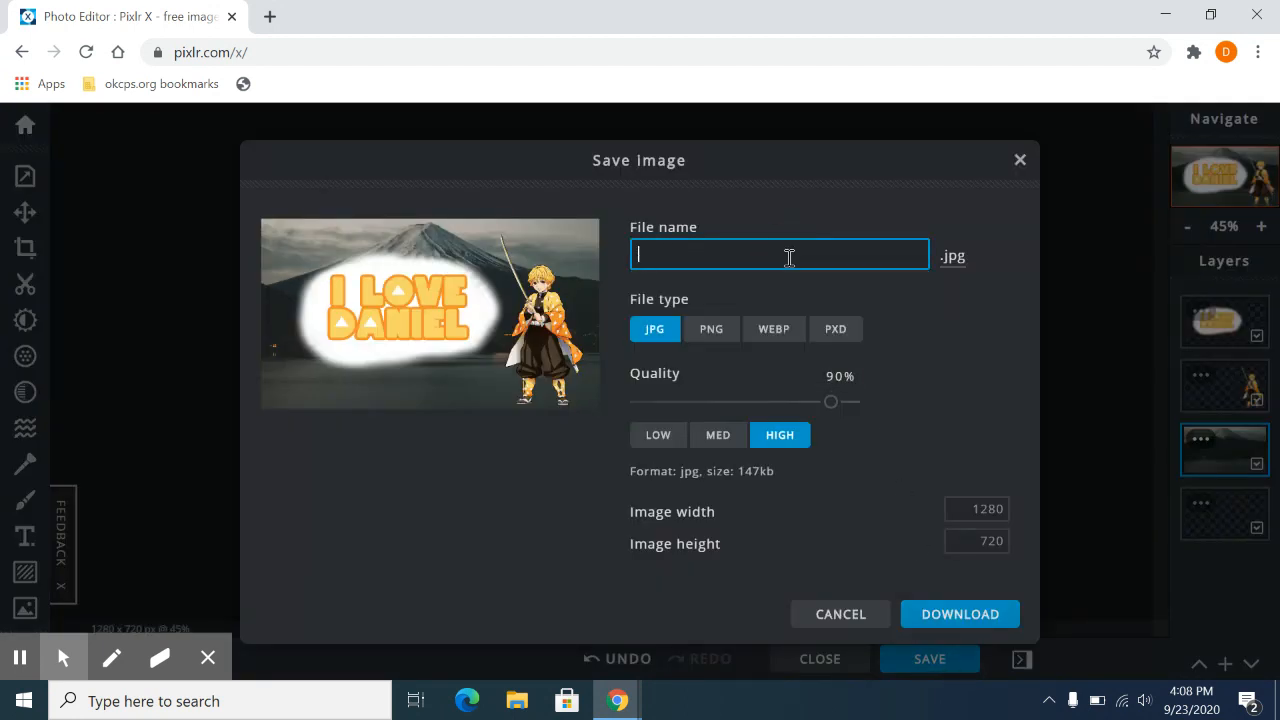
type("ilov")
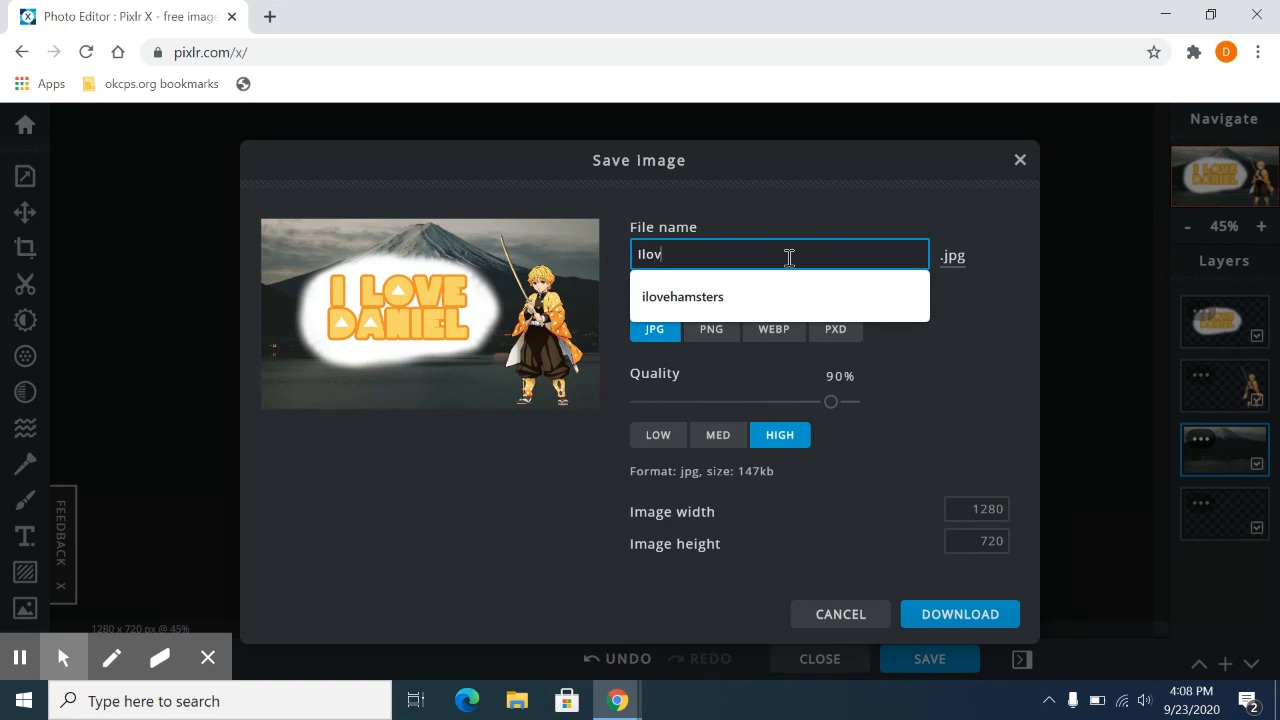
type("ezen")
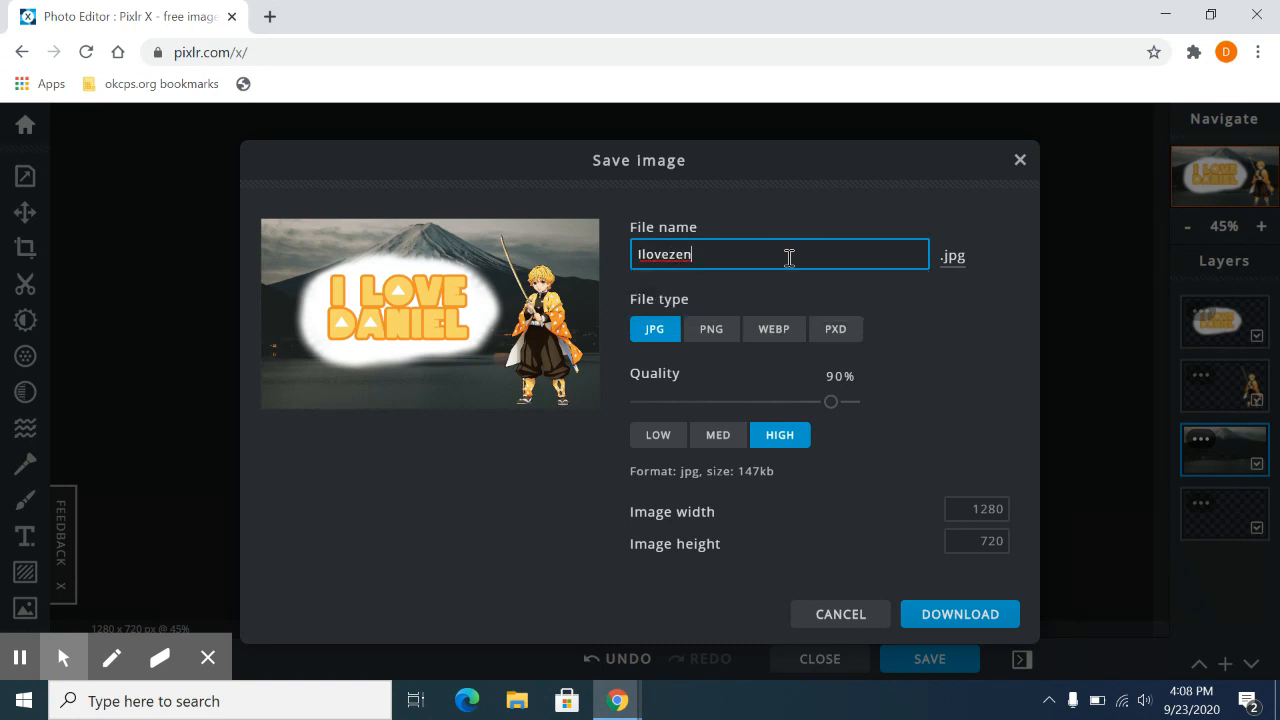
type("itsu")
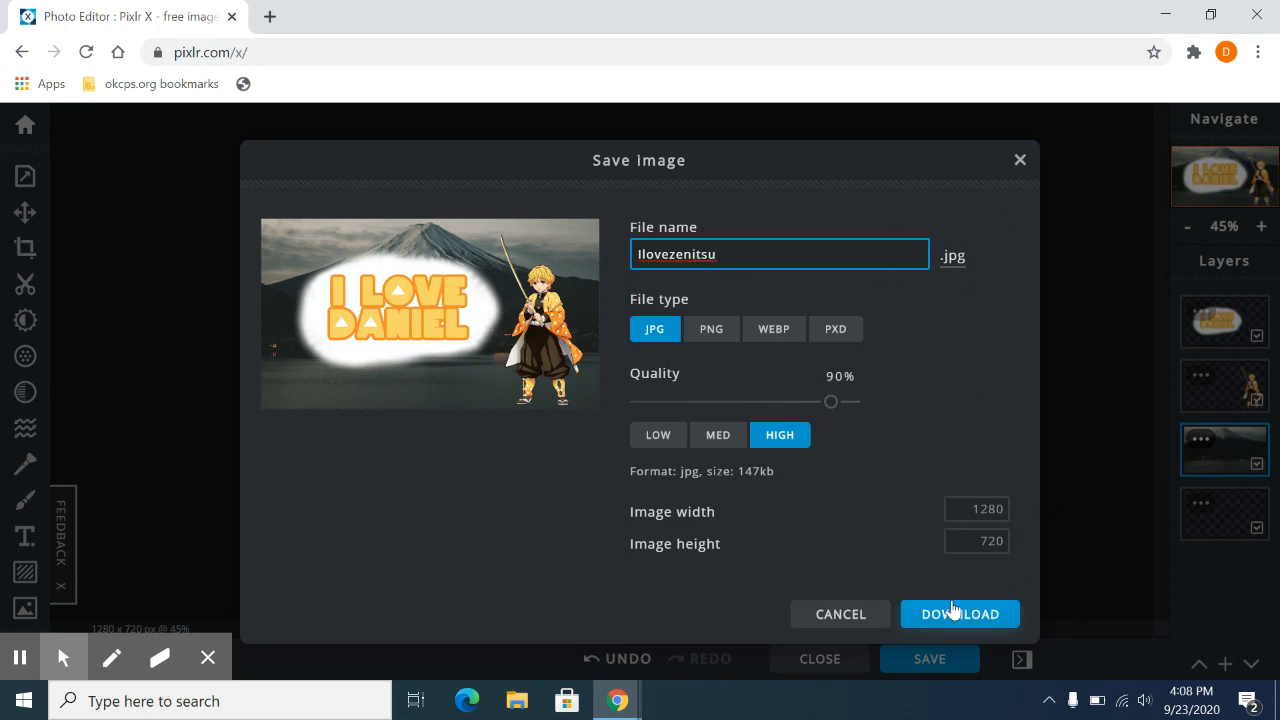
Set the JPG quality to MED (70%) and download the 1280 x 720 image.
left_click(719, 440)
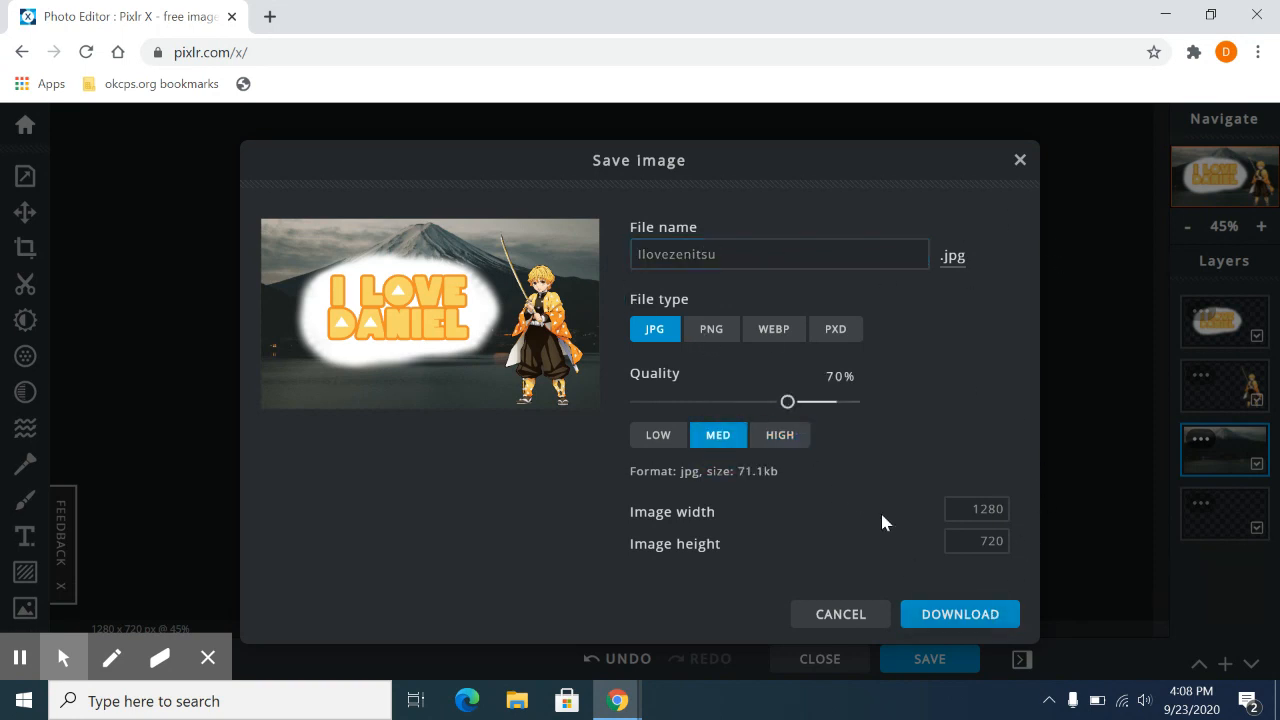
left_click(950, 612)
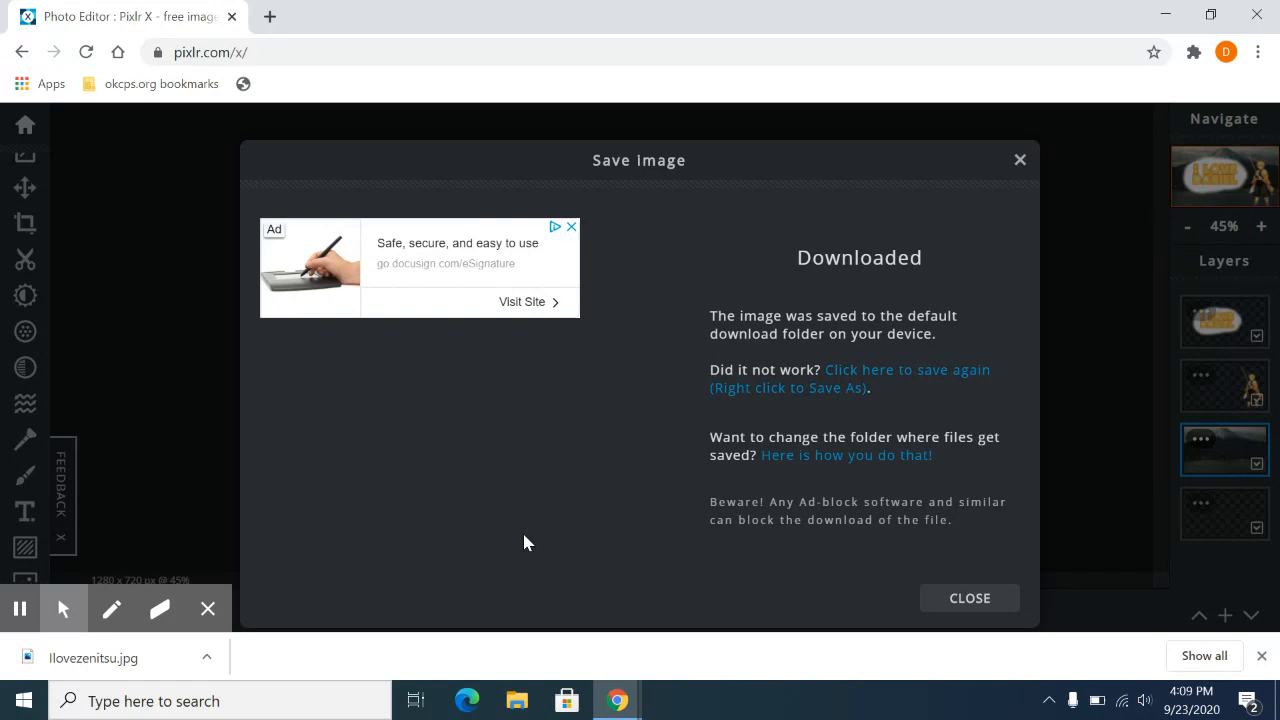
left_click(1020, 161)
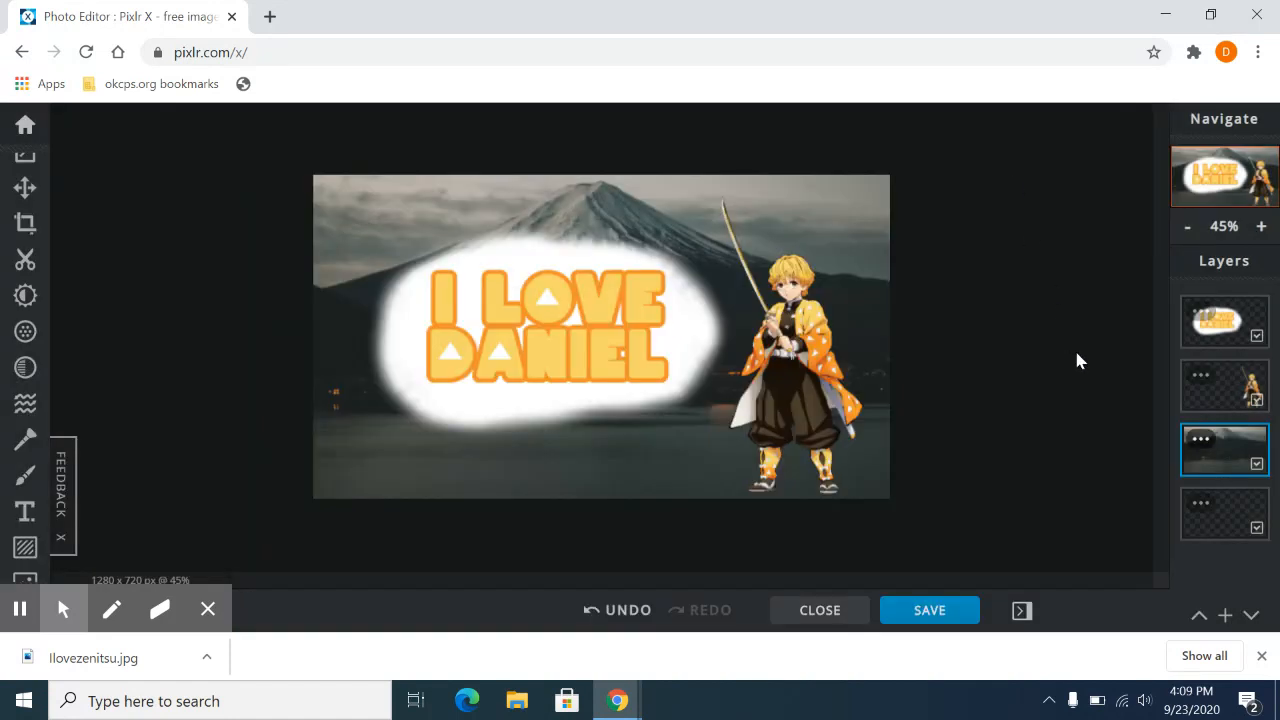